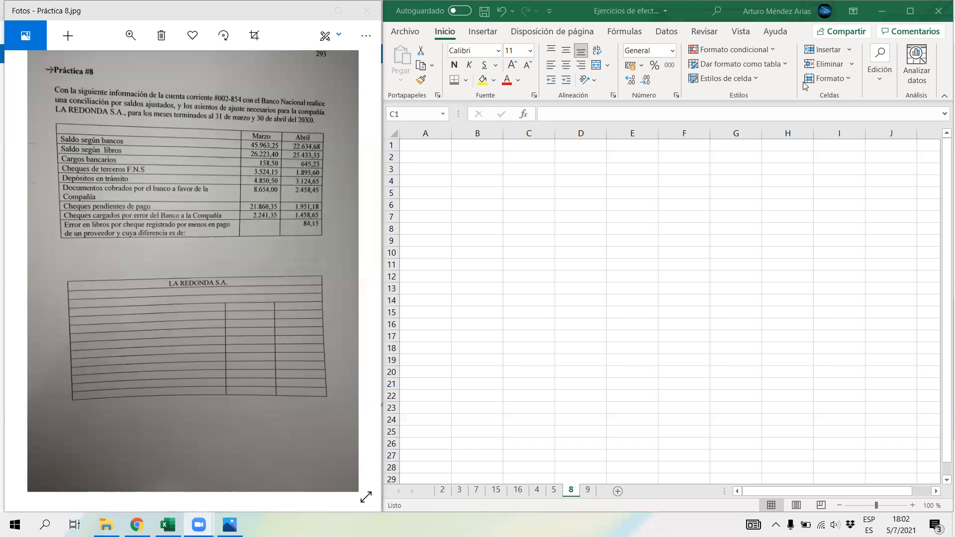
# Step: Merge and centre cells A1 to C1 for the reconciliation heading
pyautogui.click(526, 144)
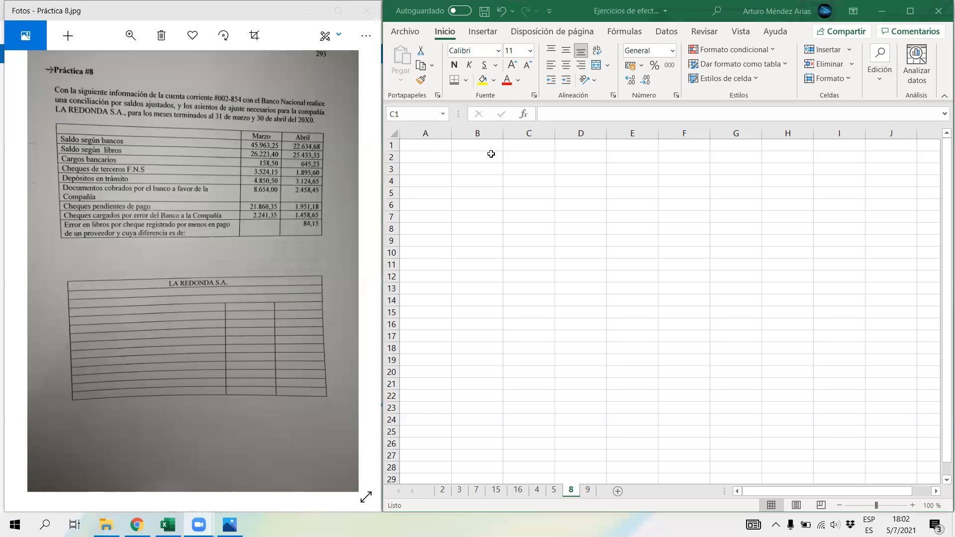
pyautogui.click(429, 147)
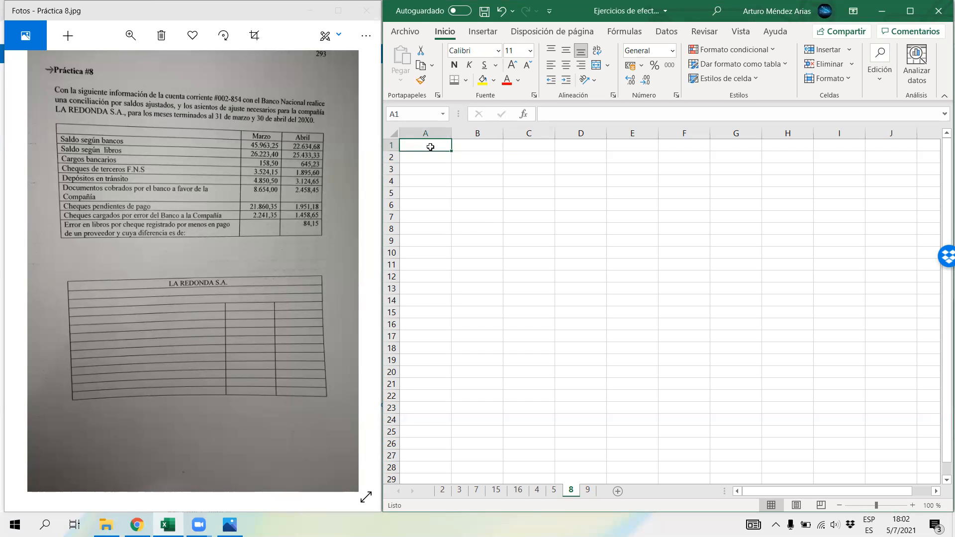
pyautogui.moveTo(443, 144); pyautogui.dragTo(509, 145)
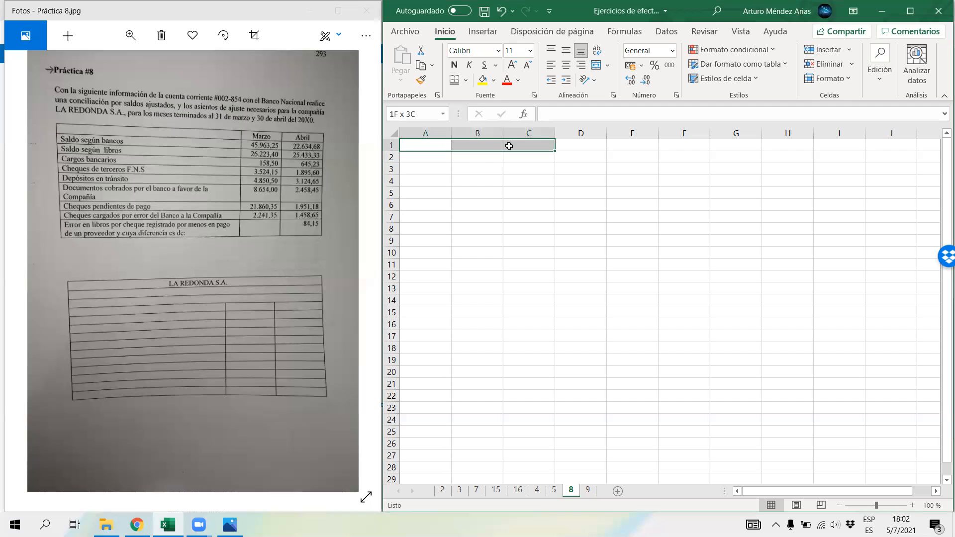
pyautogui.click(595, 67)
# Step: Widen column A to roughly three times its width and extend the merged heading format down through row 5
pyautogui.click(581, 216)
pyautogui.moveTo(451, 133); pyautogui.dragTo(552, 149)
pyautogui.click(589, 146)
pyautogui.moveTo(655, 152); pyautogui.dragTo(654, 197)
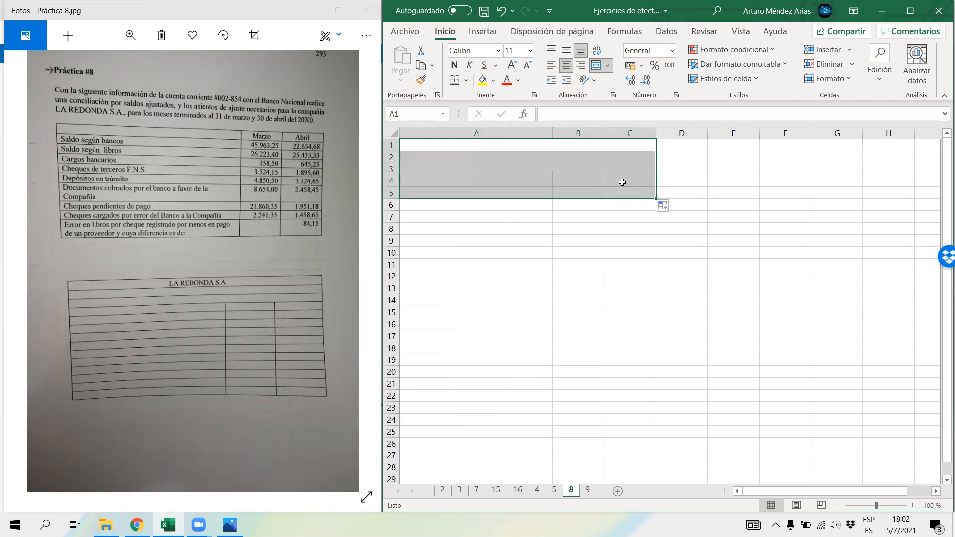
# Step: Enter the company name "La Redonda S.A." in the merged heading cell of row 1
pyautogui.click(561, 148)
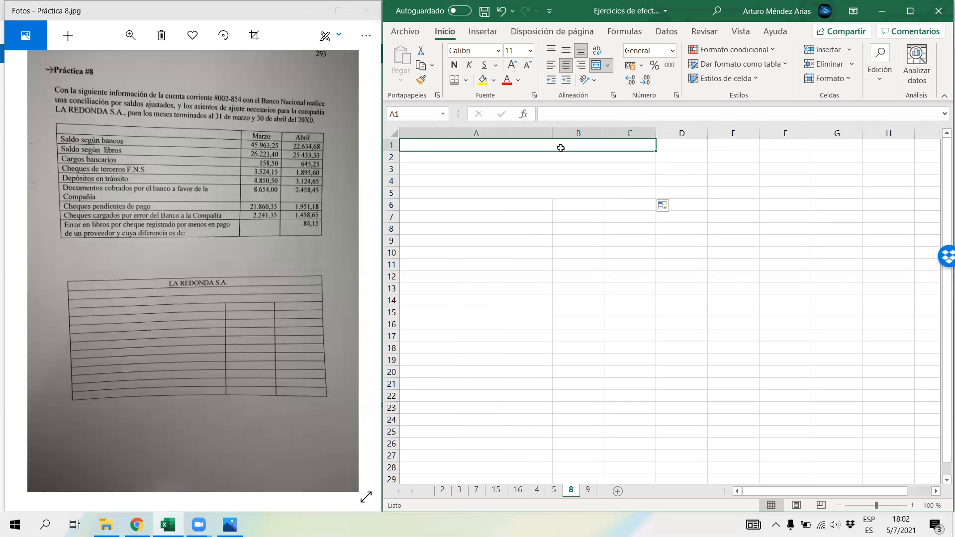
pyautogui.write('La ')
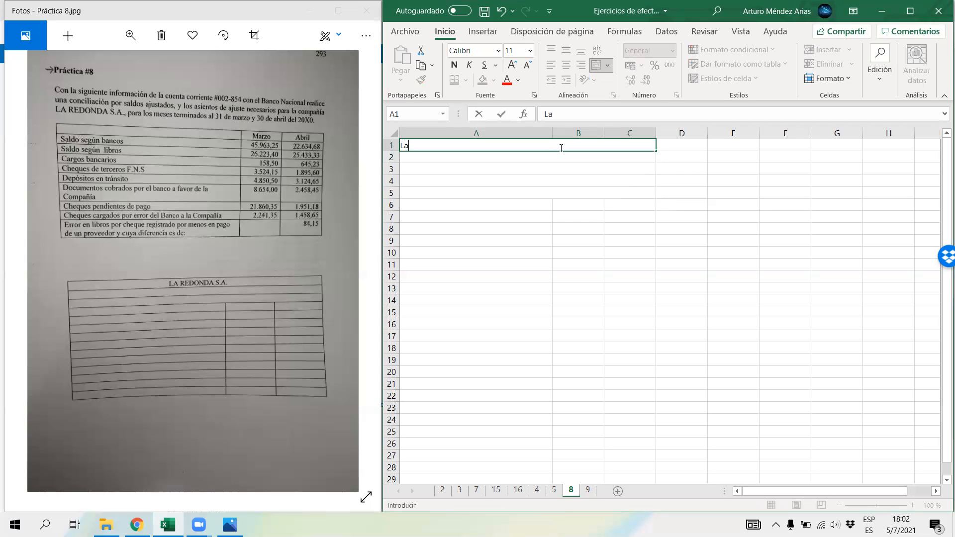
pyautogui.write('Redonda S.A.')
pyautogui.press('Return')
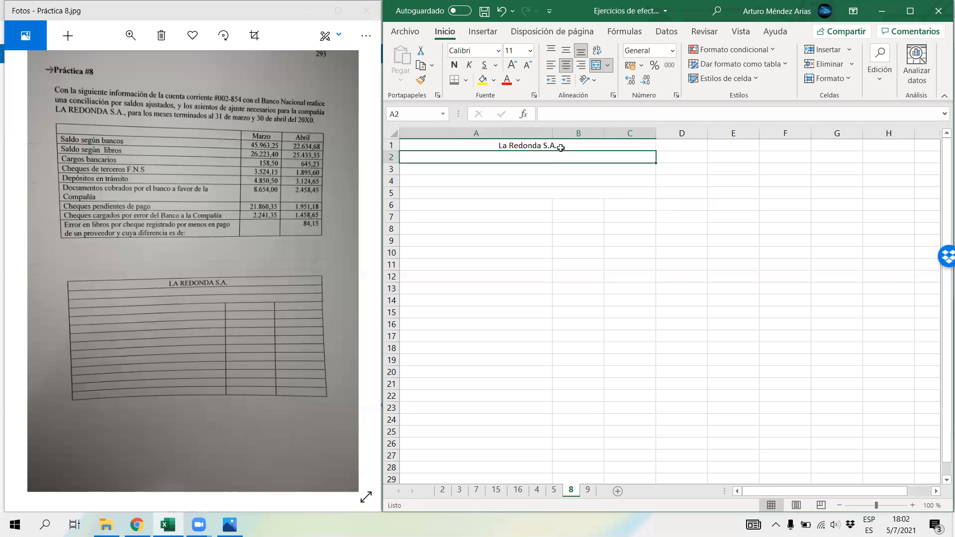
# Step: Enter the title "Conciliación bancaria por saldos ajustados" in the merged cell of row 2
pyautogui.write('Conci')
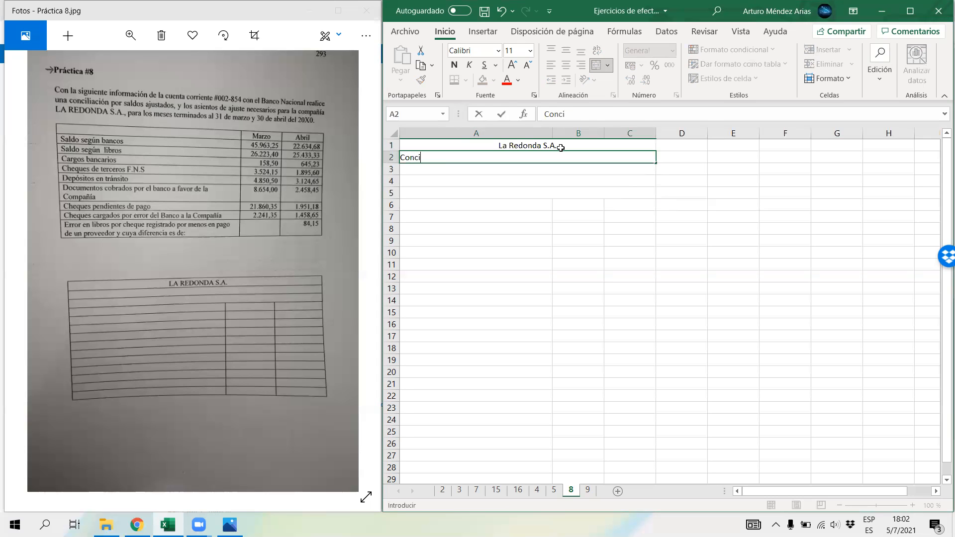
pyautogui.write('liación ba')
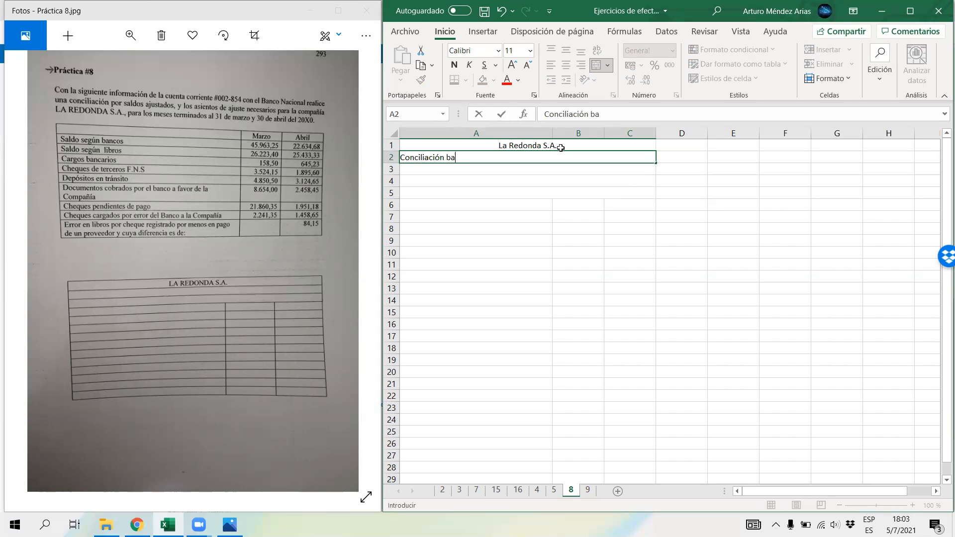
pyautogui.write('ncaria p')
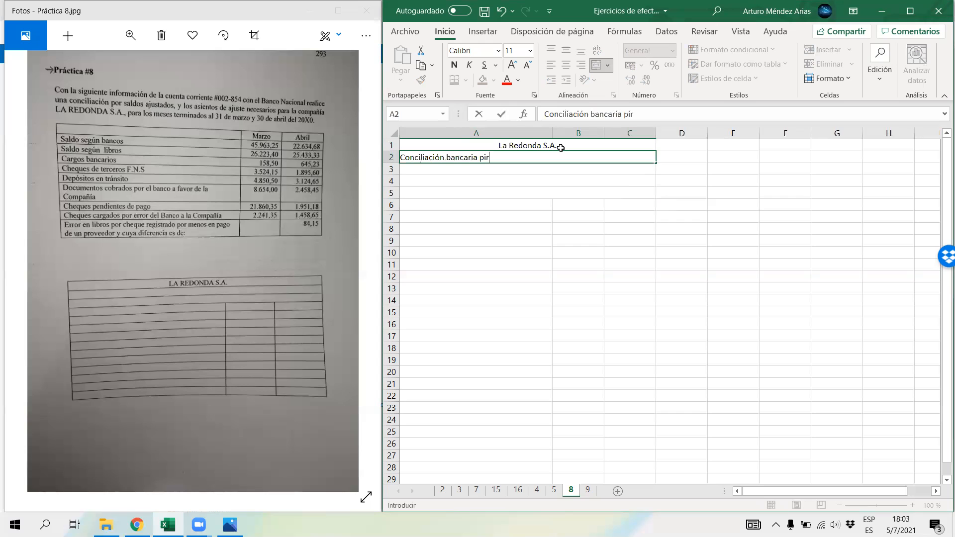
pyautogui.write('or saldos ajustados')
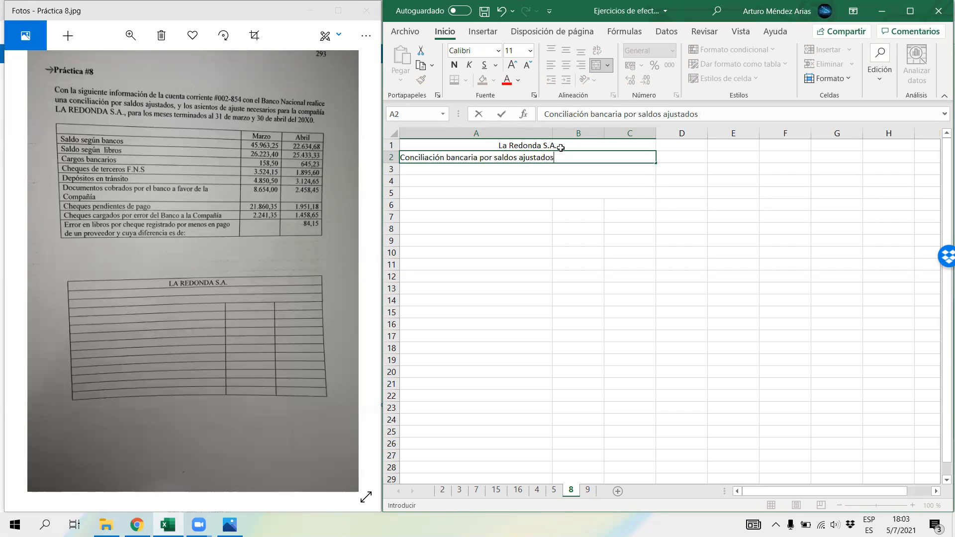
pyautogui.press('Return')
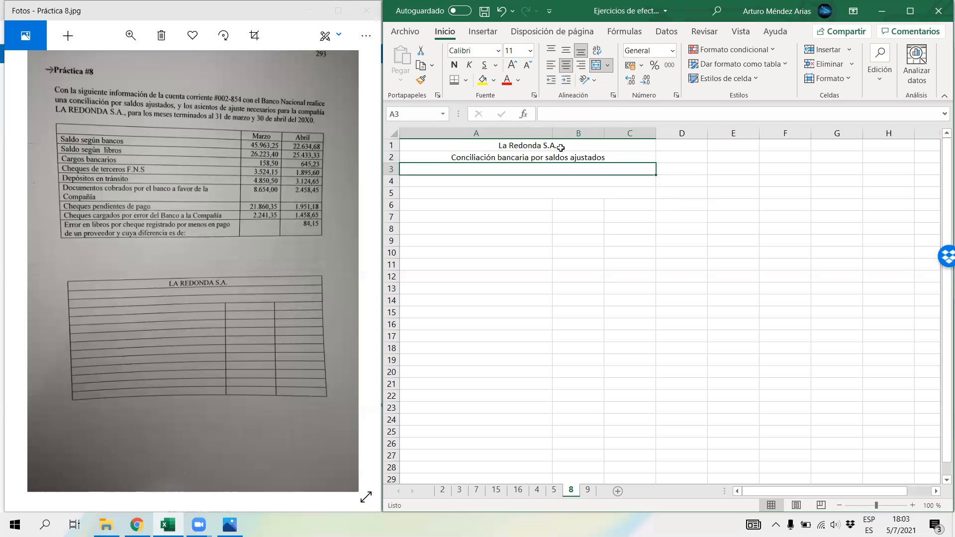
# Step: Enter the row 3 heading as "Cuenta corriente" followed by the account number from the exercise and "del Banco Nacional"
pyautogui.write('Cuent')
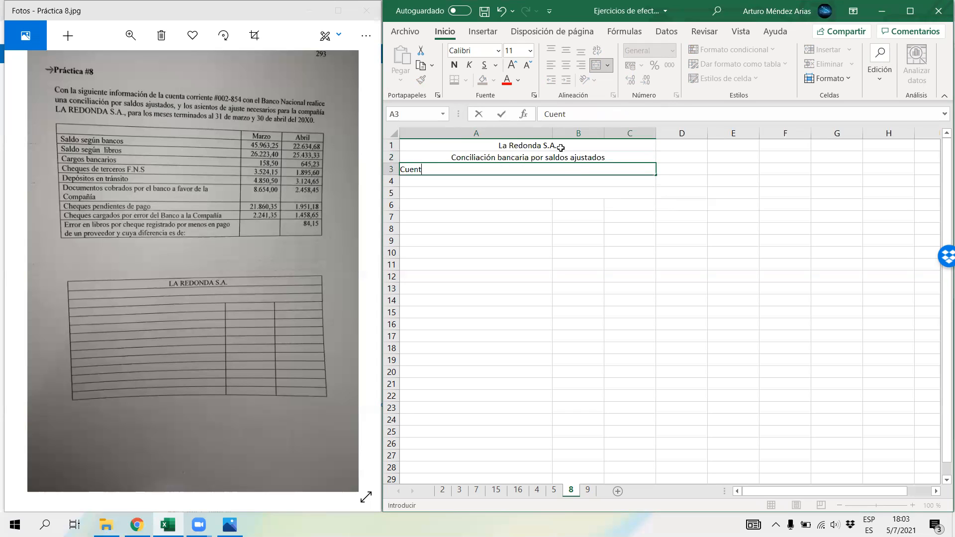
pyautogui.write('a corriente #002-854 del Nan')
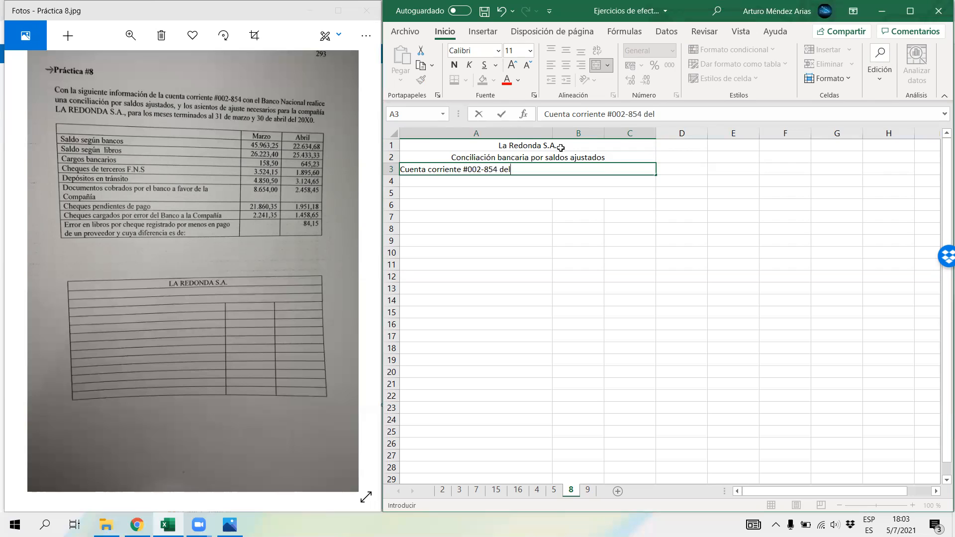
pyautogui.press('BackSpace')
pyautogui.press('BackSpace')
pyautogui.press('BackSpace')
pyautogui.write('Banco Nacional')
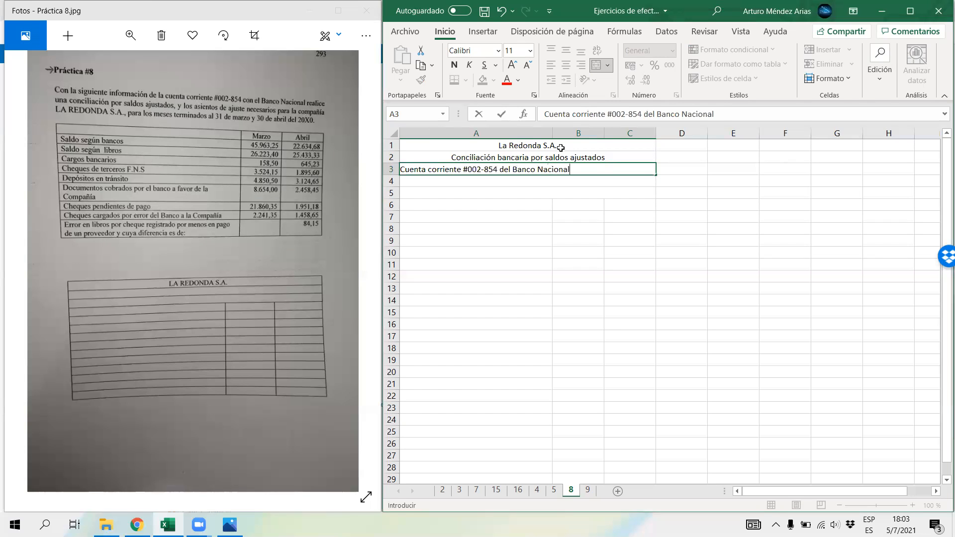
pyautogui.press('Return')
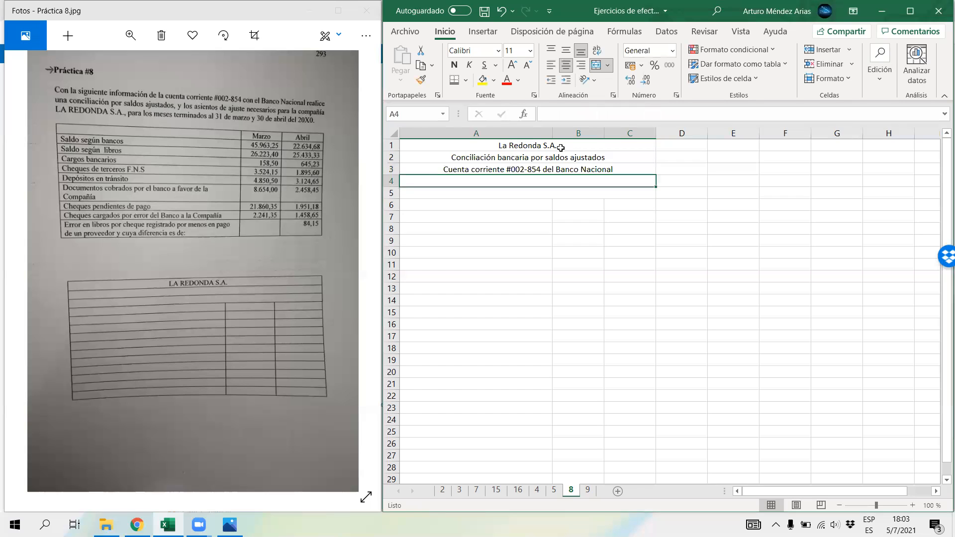
# Step: Enter the date line "Al 31 de marzo del 2022" in the merged cell of row 4
pyautogui.write('Al 31 de marzo del 2022')
pyautogui.press('Return')
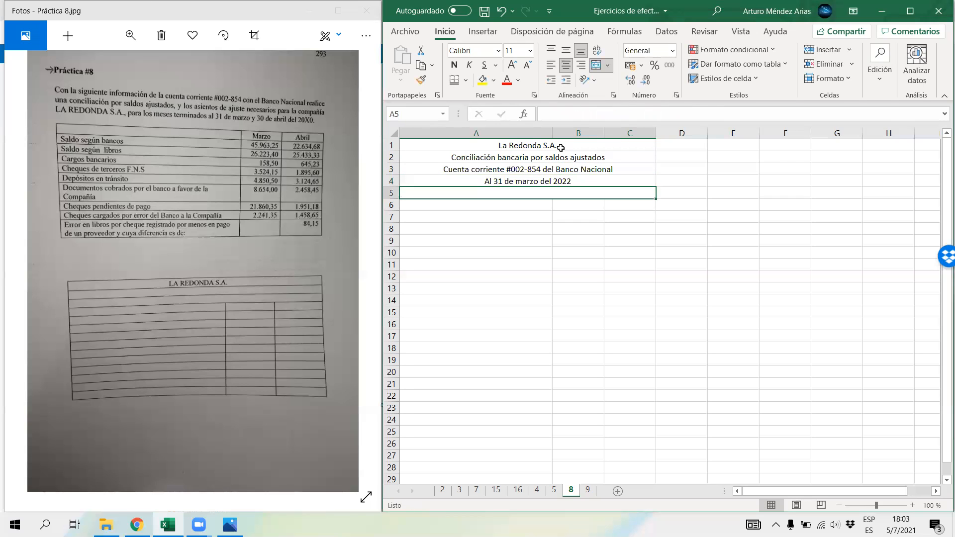
pyautogui.click(481, 182)
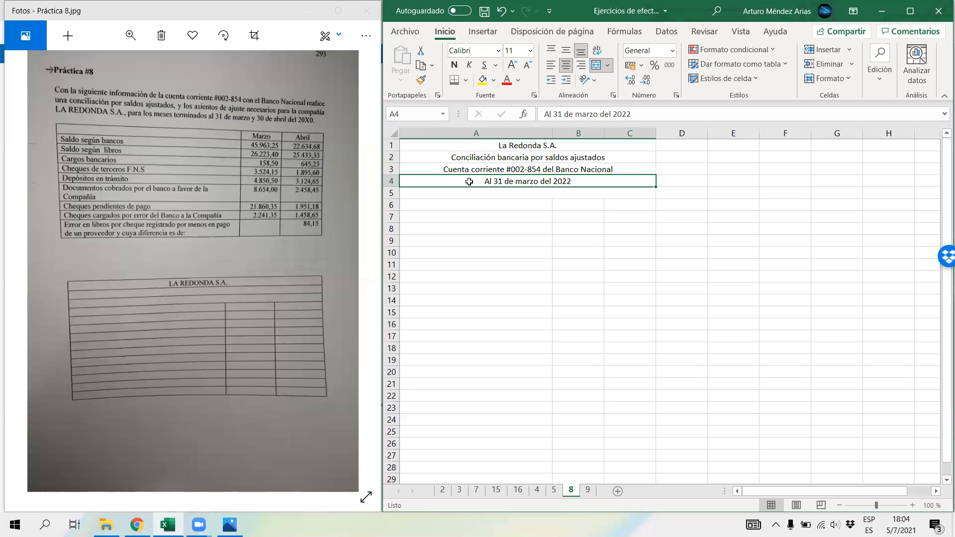
pyautogui.click(111, 65)
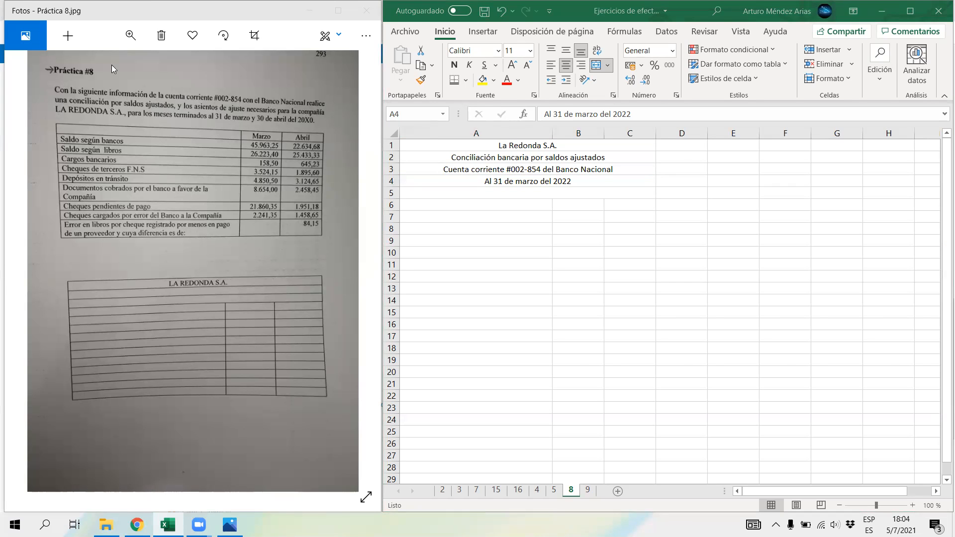
pyautogui.click(498, 187)
# Step: Enter the label "Saldo según bancos" in cell A6
pyautogui.click(475, 205)
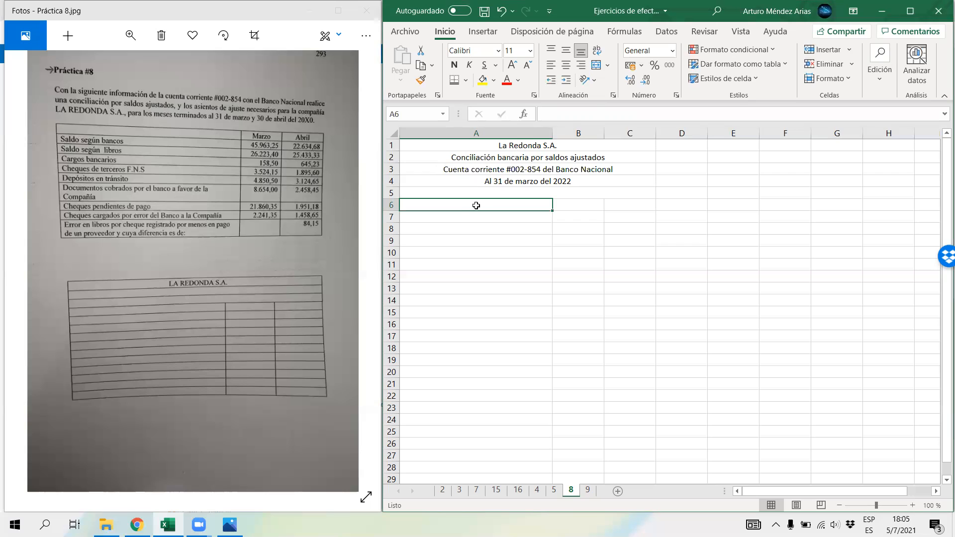
pyautogui.write('Sal')
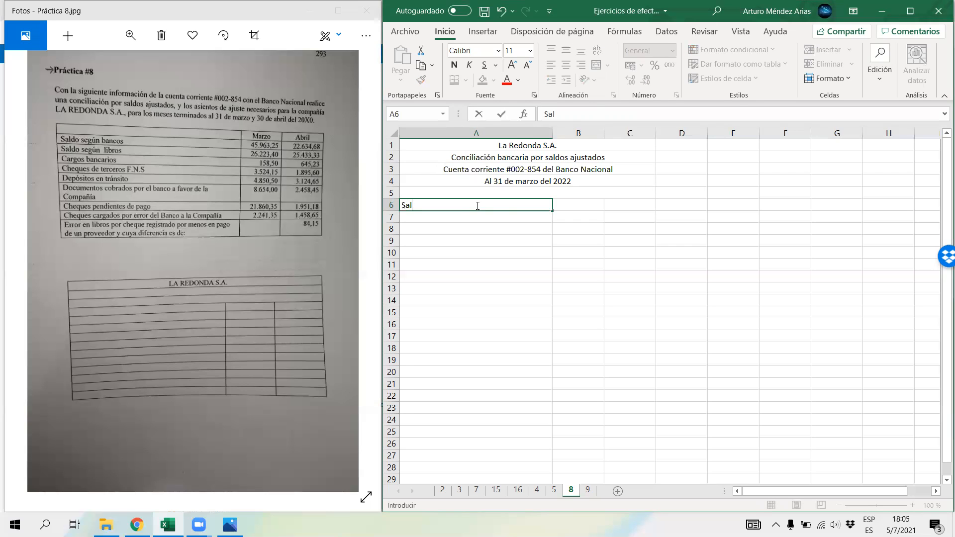
pyautogui.write('do según bancos')
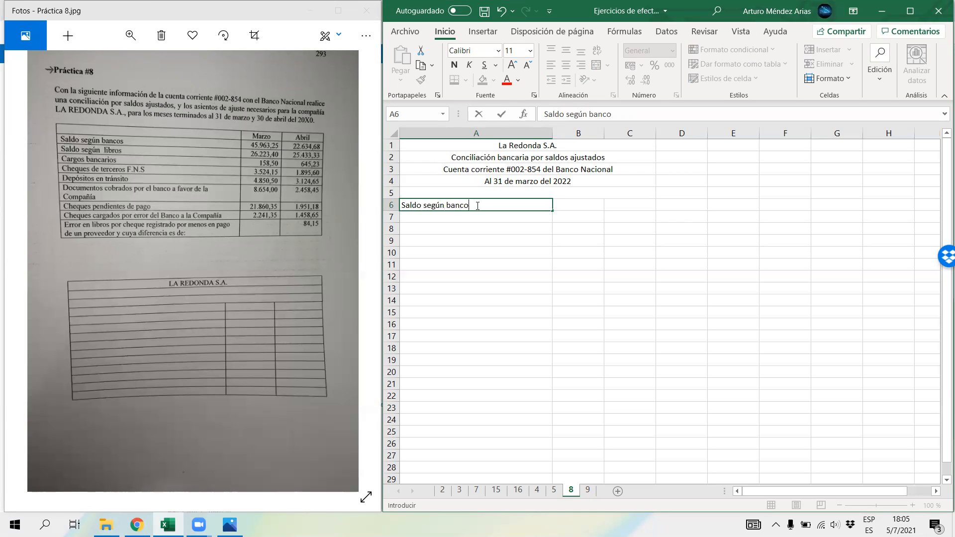
pyautogui.press('Return')
# Step: Enter the label "Saldo según libros" in cell A14
pyautogui.press('Down')
pyautogui.press('Down')
pyautogui.press('Down')
pyautogui.press('Down')
pyautogui.press('Down')
pyautogui.press('Down')
pyautogui.press('Down')
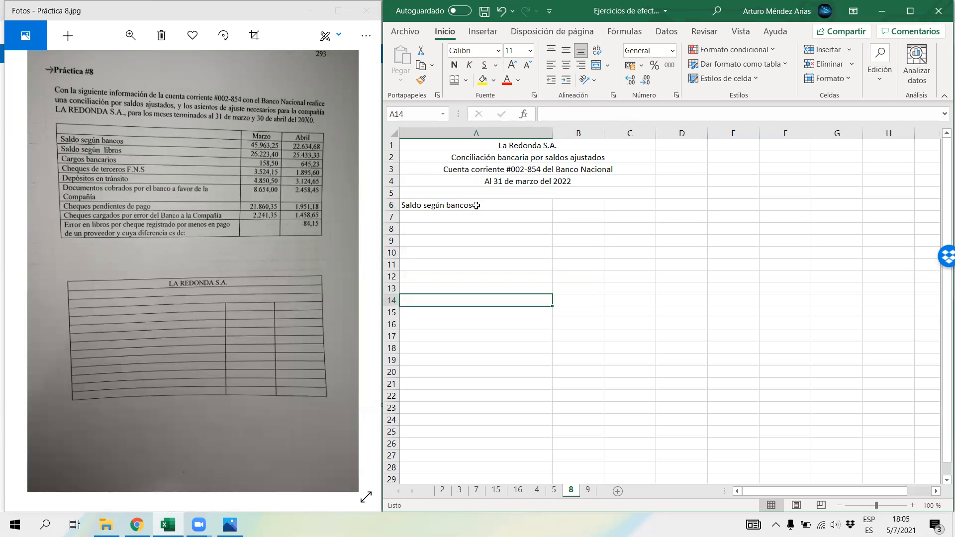
pyautogui.write('Saldo se')
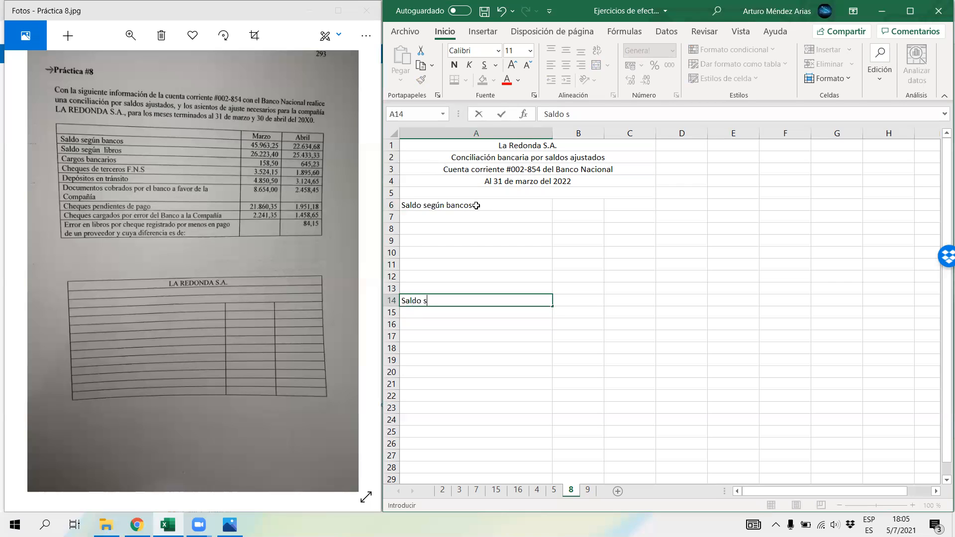
pyautogui.press('BackSpace')
pyautogui.write('egún libros')
# Step: Enter the label "Saldo ajustado" in cell A12 to close the bank section
pyautogui.press('Up')
pyautogui.press('Up')
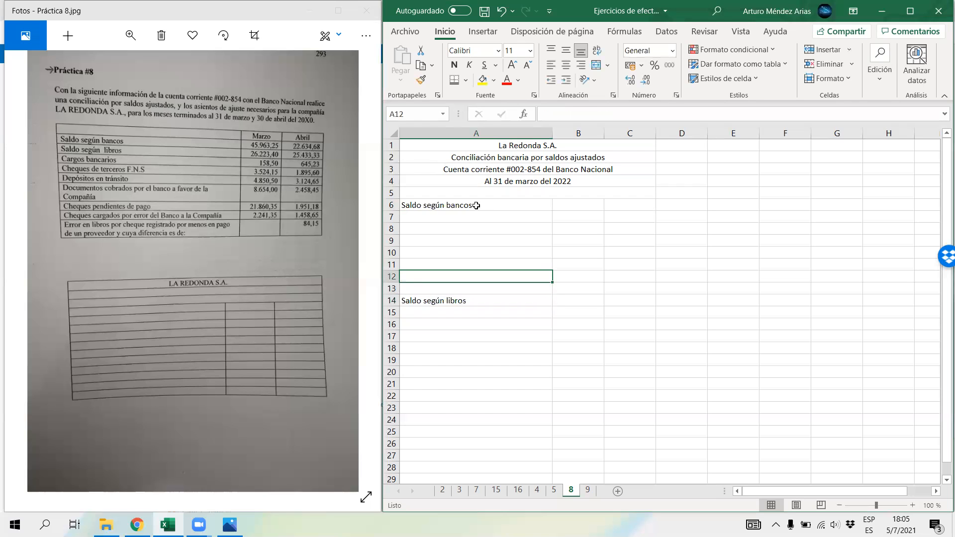
pyautogui.write('Saldo')
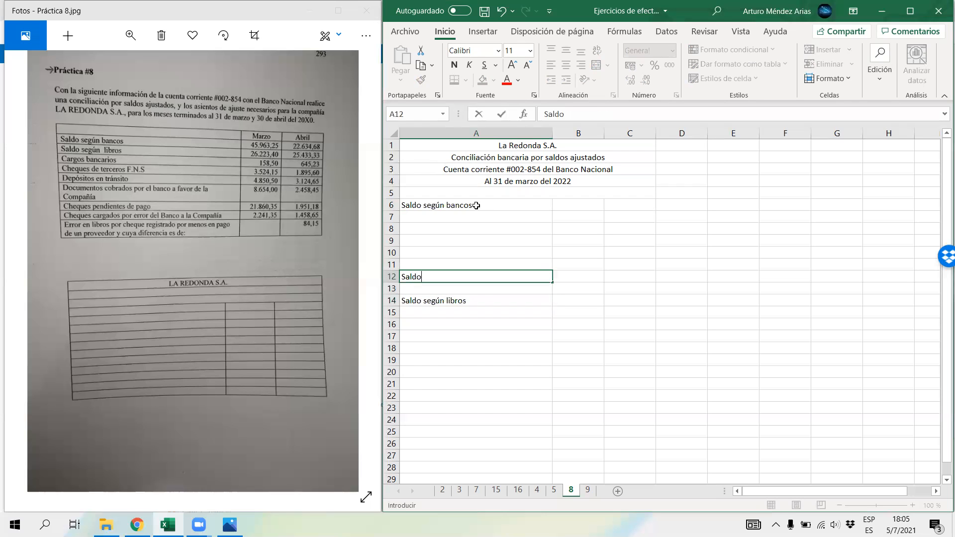
pyautogui.write(' ajustado')
# Step: Enter the label "Saldo ajustado" in cell A22 to close the books section
pyautogui.press('Down')
pyautogui.press('Down')
pyautogui.press('Down')
pyautogui.press('Down')
pyautogui.press('Down')
pyautogui.press('Down')
pyautogui.press('Down')
pyautogui.press('Down')
pyautogui.press('Down')
pyautogui.press('Down')
pyautogui.press('Down')
pyautogui.press('Down')
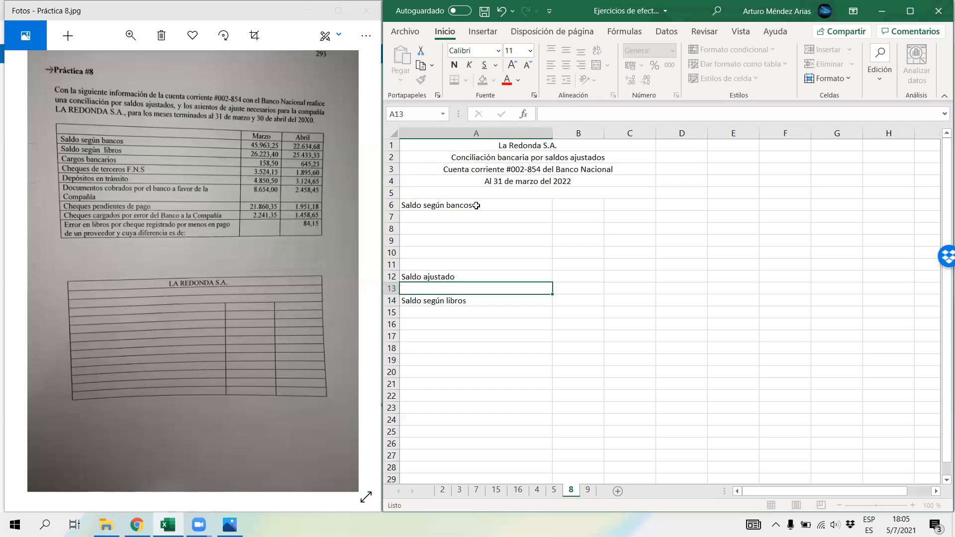
pyautogui.press('Up')
pyautogui.press('Up')
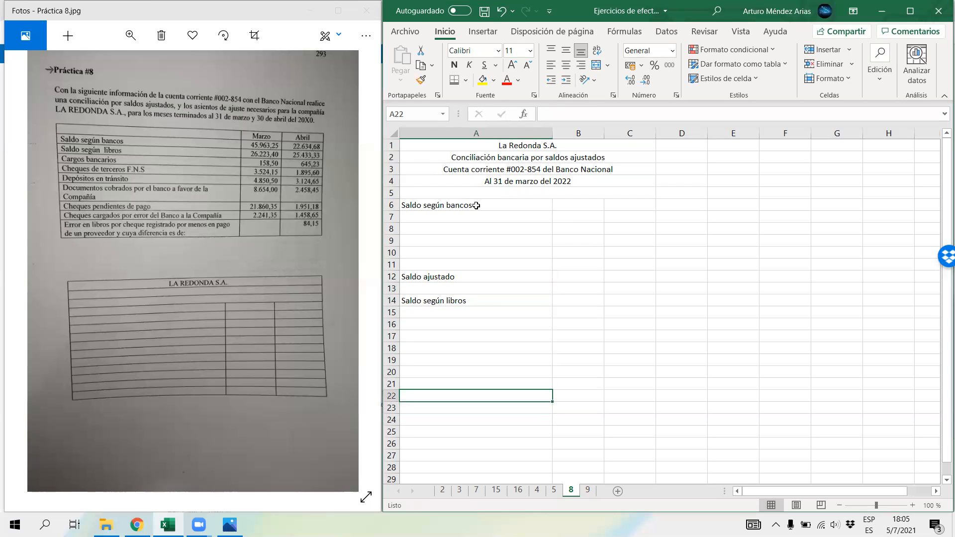
pyautogui.write('Saldo ajs')
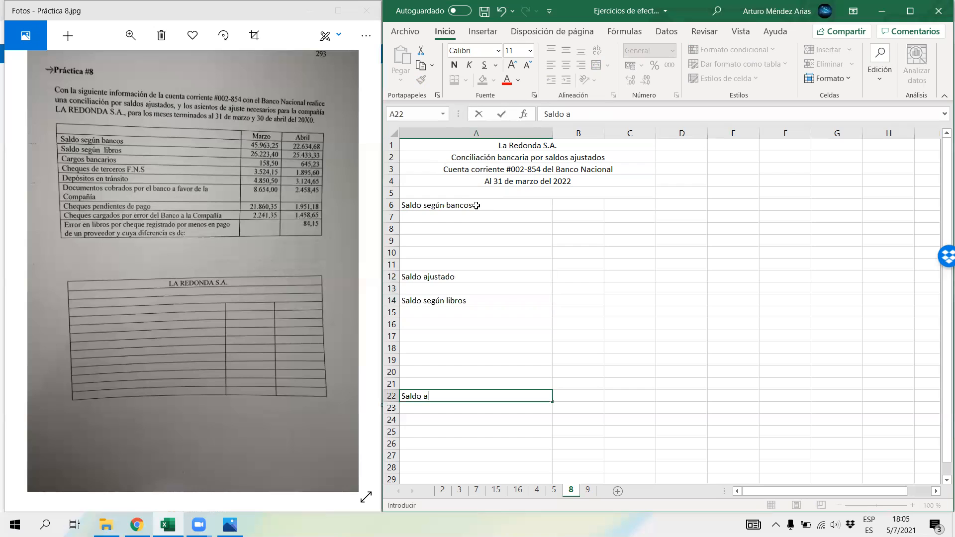
pyautogui.press('BackSpace')
pyautogui.write('ustado')
pyautogui.press('Return')
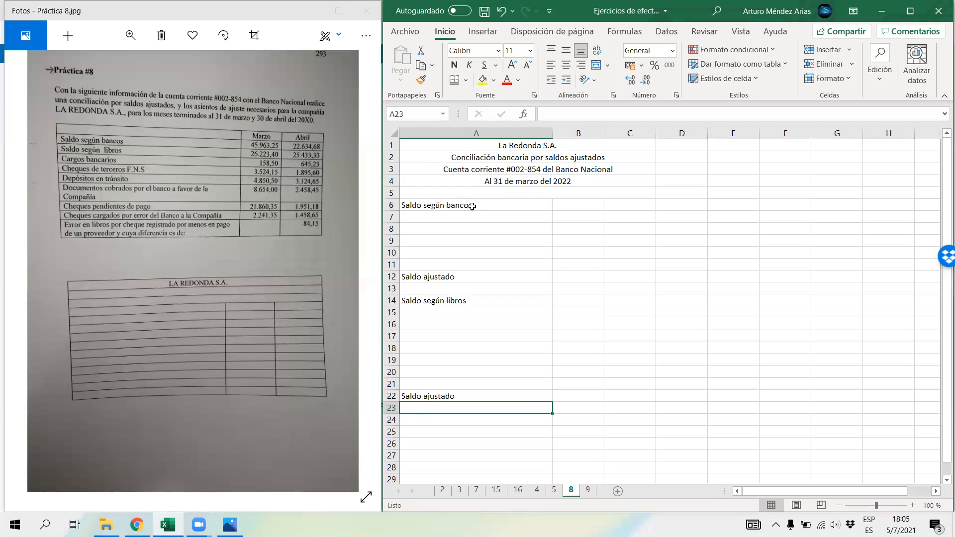
# Step: Enter the March bank balance 45963,25 in cell C6, on the "Saldo según bancos" row
pyautogui.click(606, 206)
pyautogui.write('45')
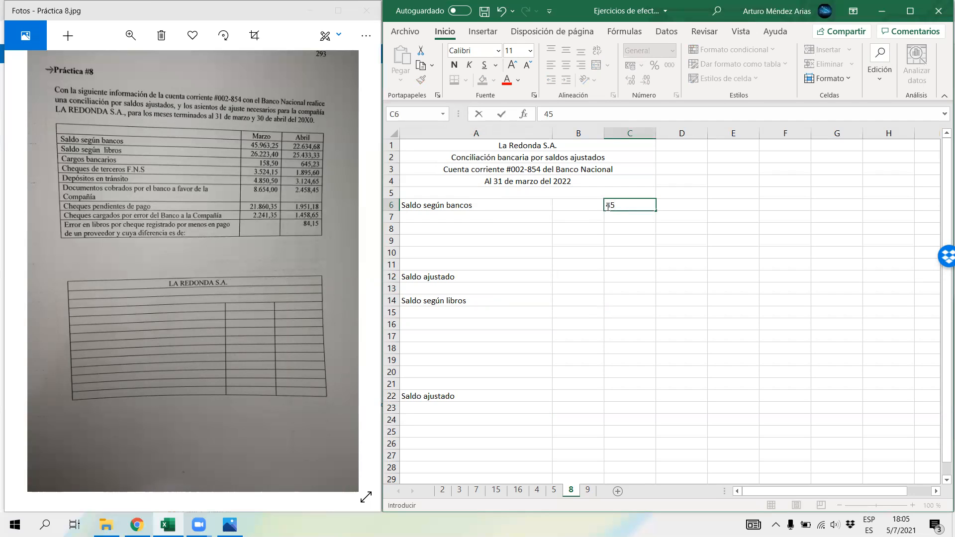
pyautogui.write('963,25')
pyautogui.press('Return')
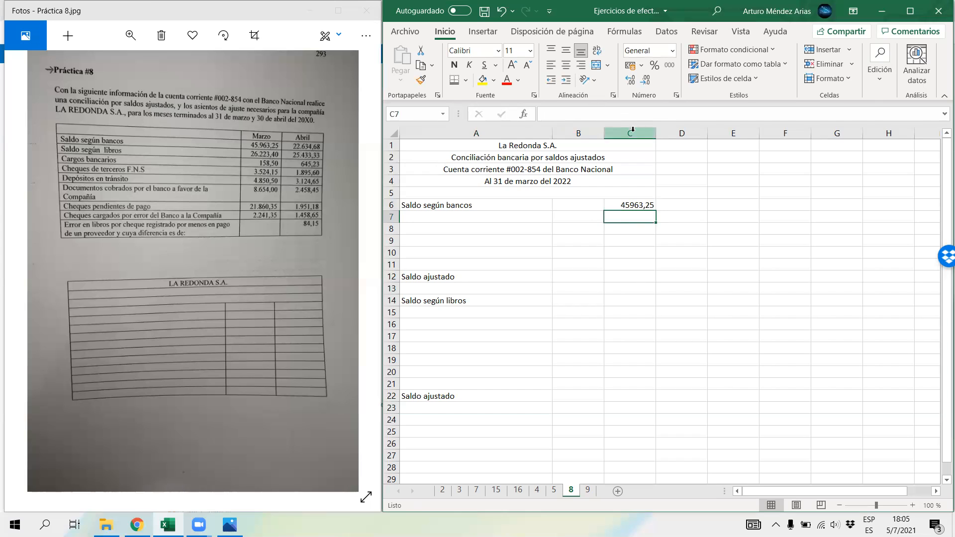
# Step: Centre columns B and C and format them as numbers with two decimals, a thousands separator and black negatives like -1.234,10
pyautogui.moveTo(632, 129); pyautogui.dragTo(577, 134)
pyautogui.click(566, 65)
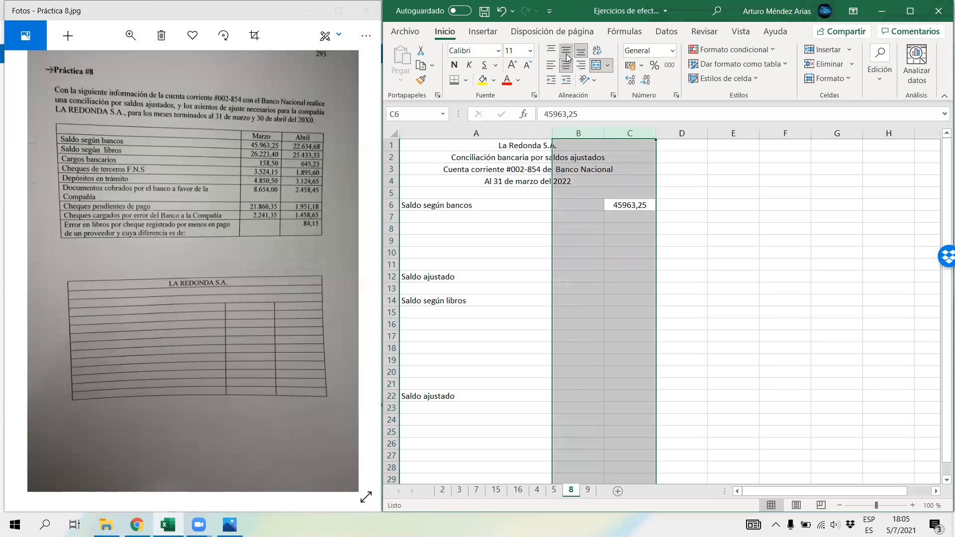
pyautogui.click(672, 50)
pyautogui.click(677, 99)
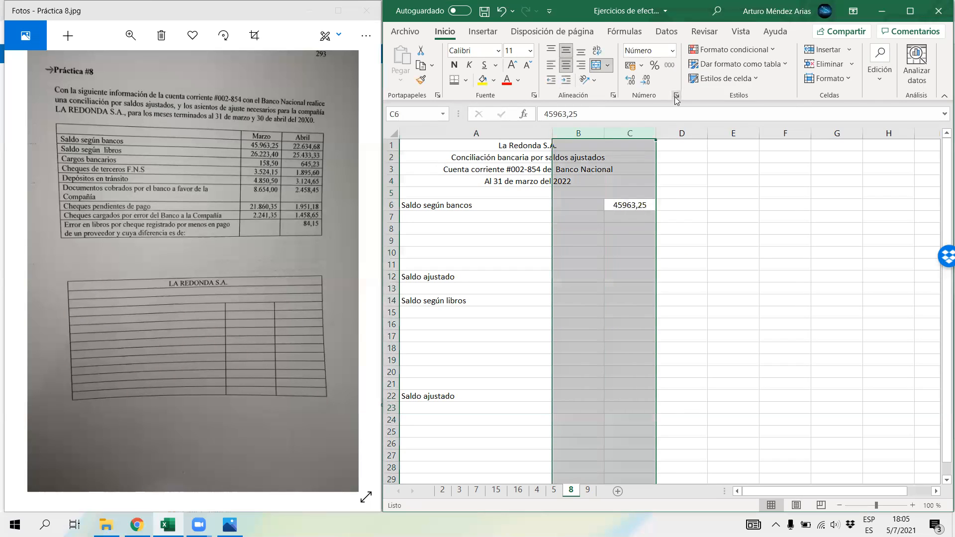
pyautogui.click(676, 97)
pyautogui.click(448, 69)
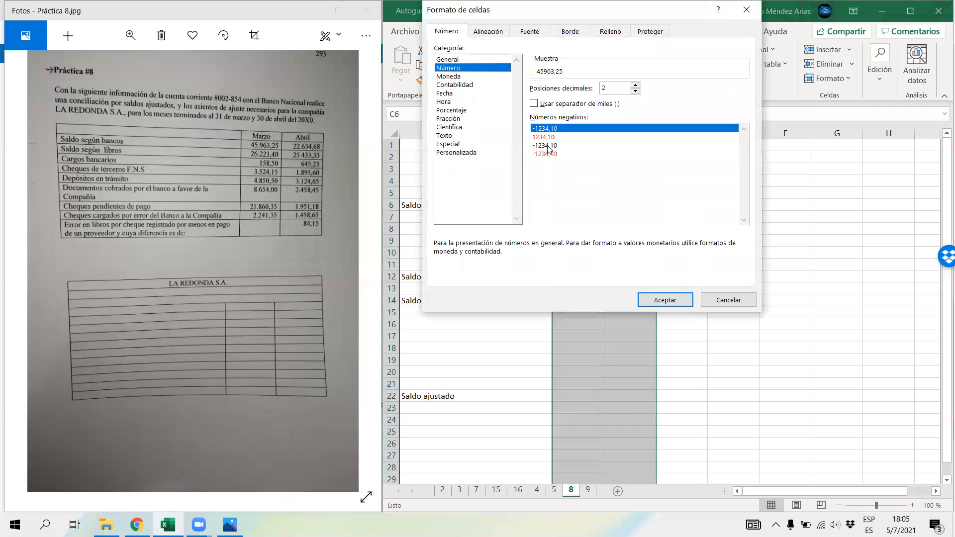
pyautogui.click(548, 146)
pyautogui.click(533, 104)
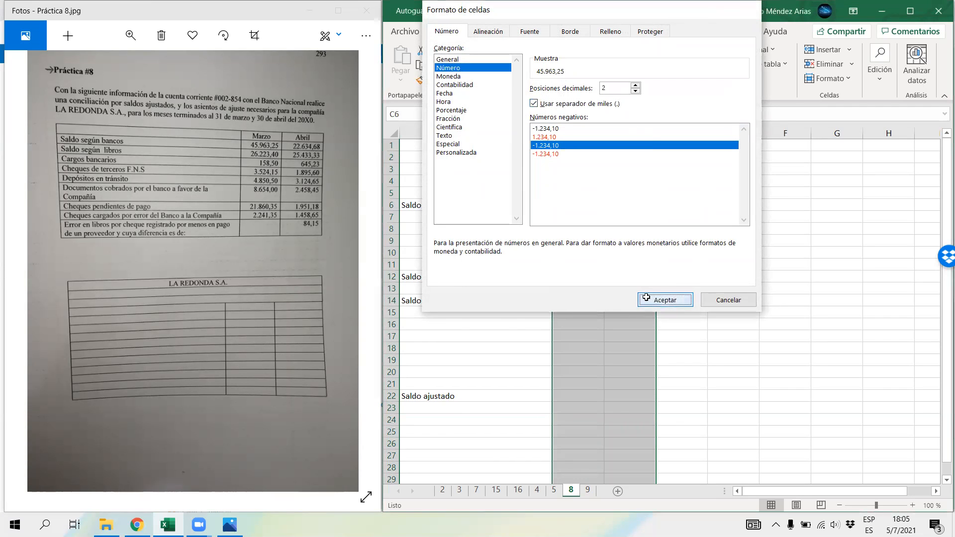
pyautogui.click(646, 297)
pyautogui.moveTo(617, 334); pyautogui.dragTo(585, 332)
# Step: Enter the March book balance 26223,4 in cell C14, on the "Saldo según libros" row
pyautogui.click(460, 219)
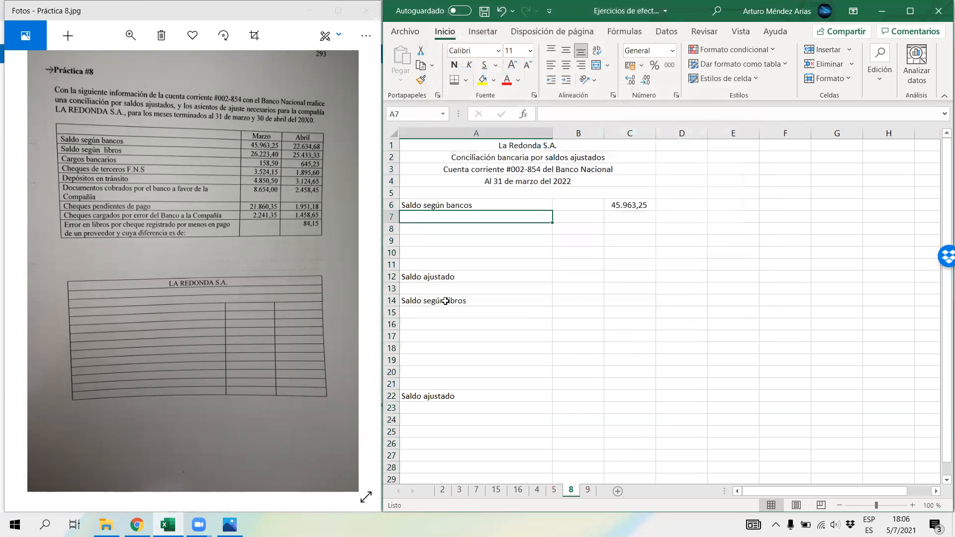
pyautogui.click(623, 305)
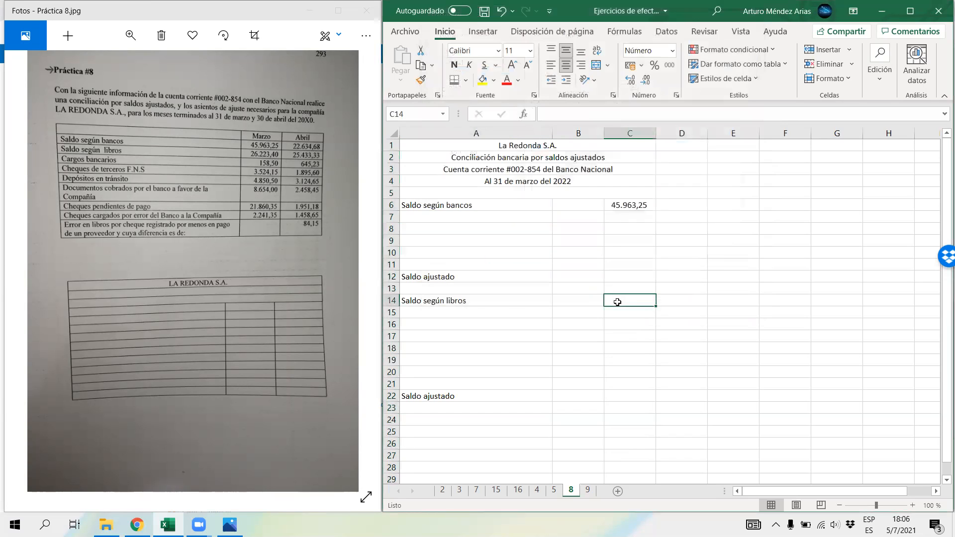
pyautogui.write('26223,4')
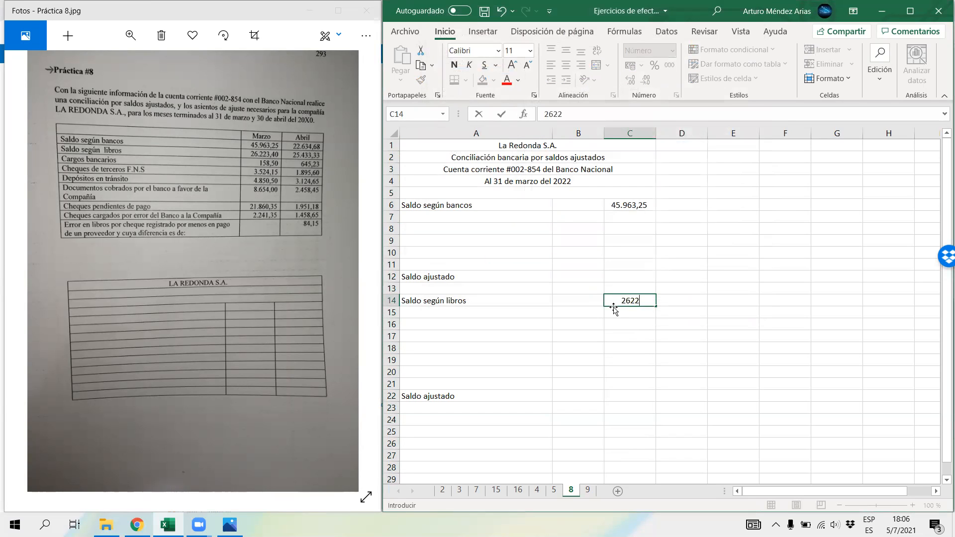
pyautogui.press('Return')
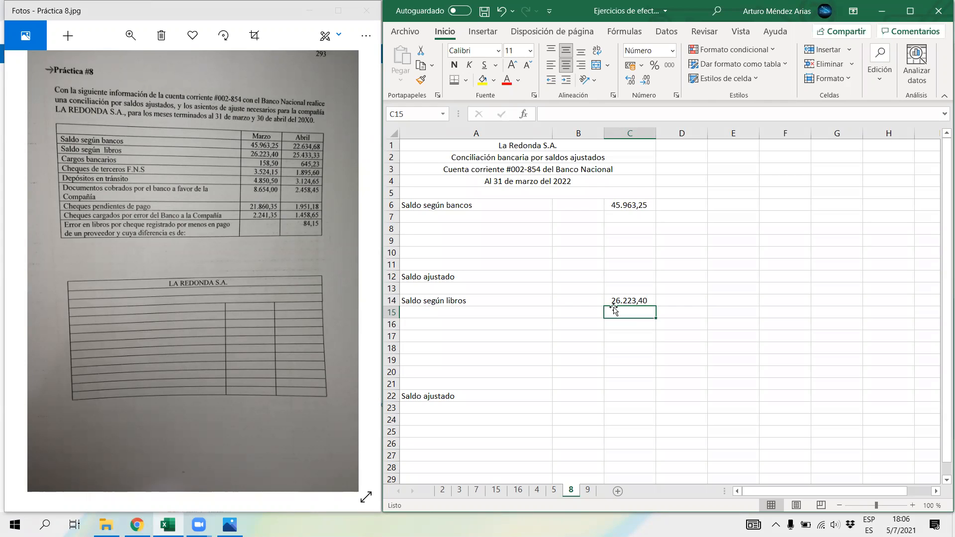
# Step: Add the labels "Menos" in cell A18 and "Más" in cell A15 to the books section
pyautogui.click(421, 348)
pyautogui.write('Menos')
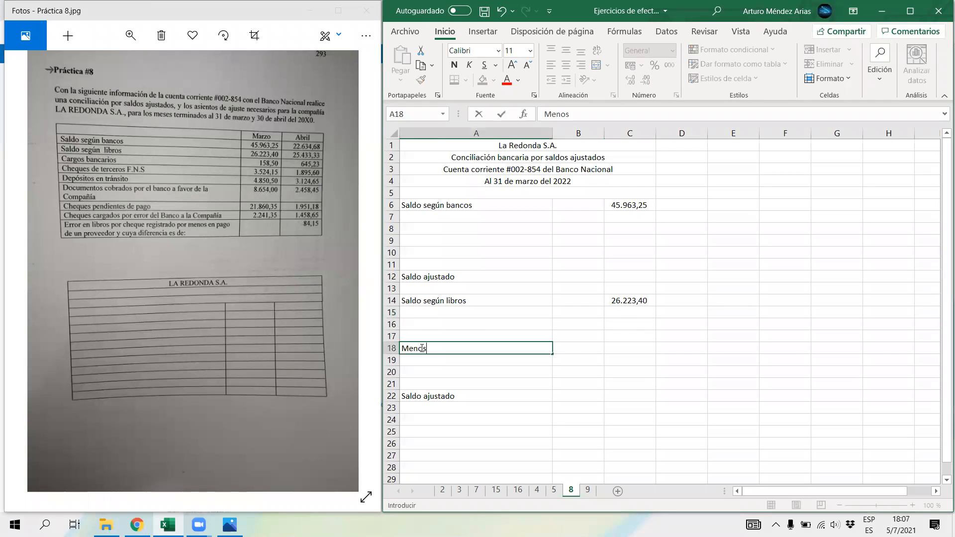
pyautogui.press('Up')
pyautogui.press('Up')
pyautogui.press('Up')
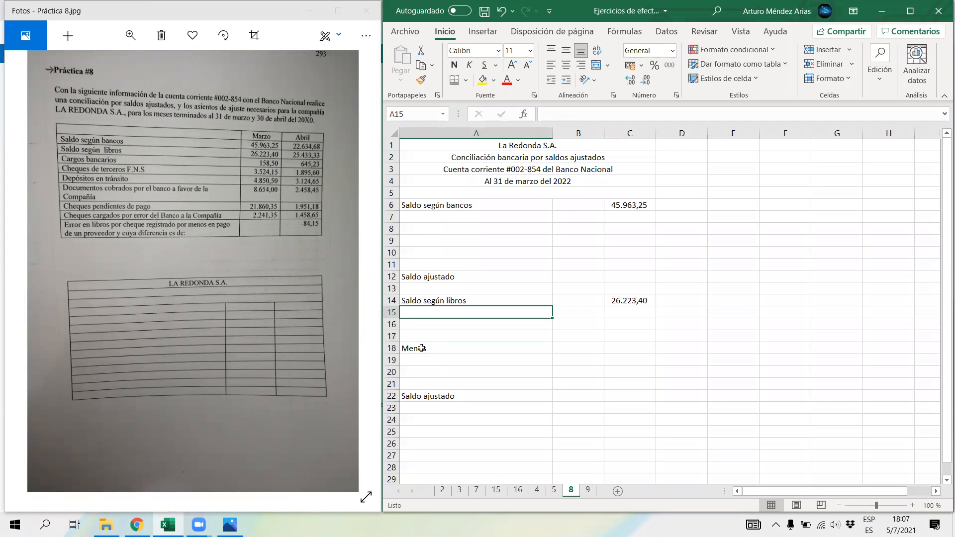
pyautogui.write('Más')
pyautogui.press('Return')
# Step: Enter "Cargos bancarios" in cell A19, under "Menos", with the March amount 158,50 in B19
pyautogui.press('Down')
pyautogui.press('Down')
pyautogui.press('Down')
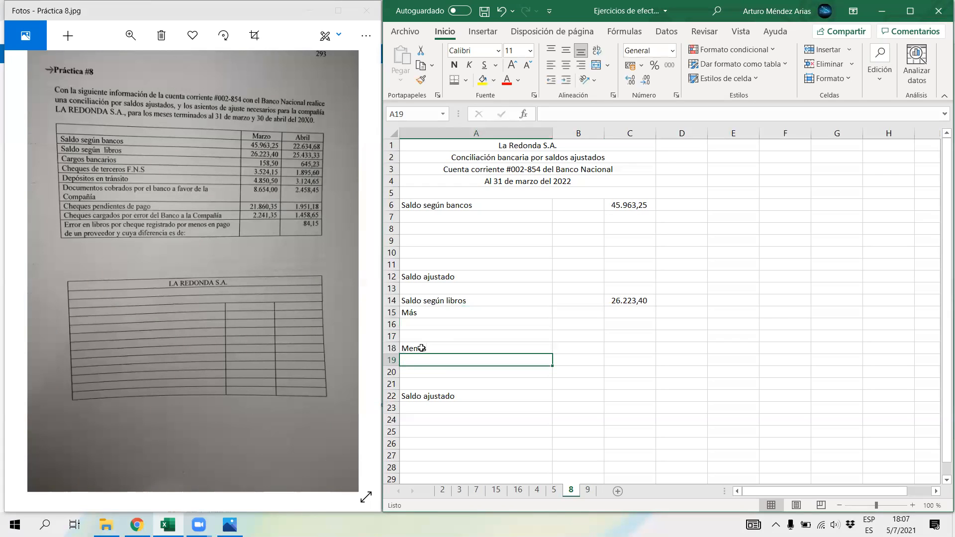
pyautogui.write('Cargos bancarios')
pyautogui.press('Return')
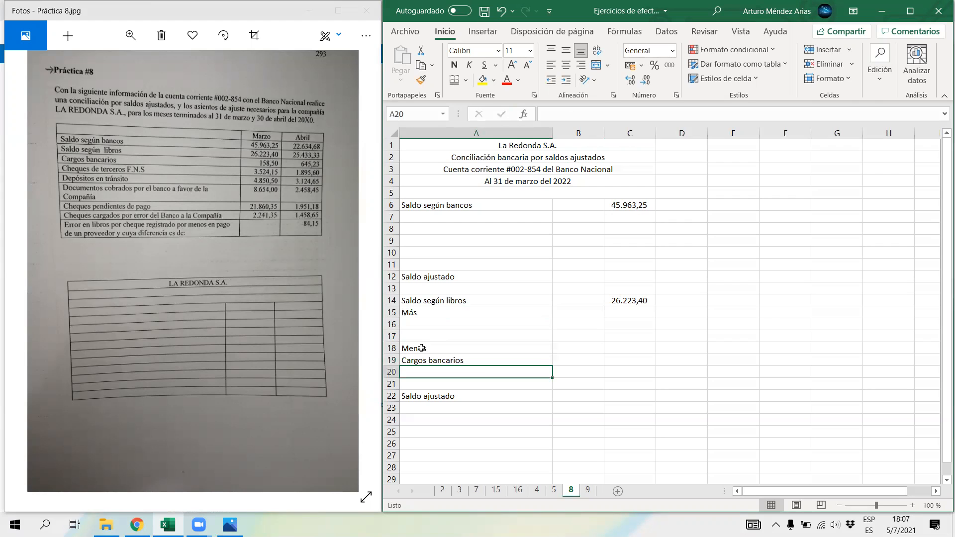
pyautogui.click(578, 358)
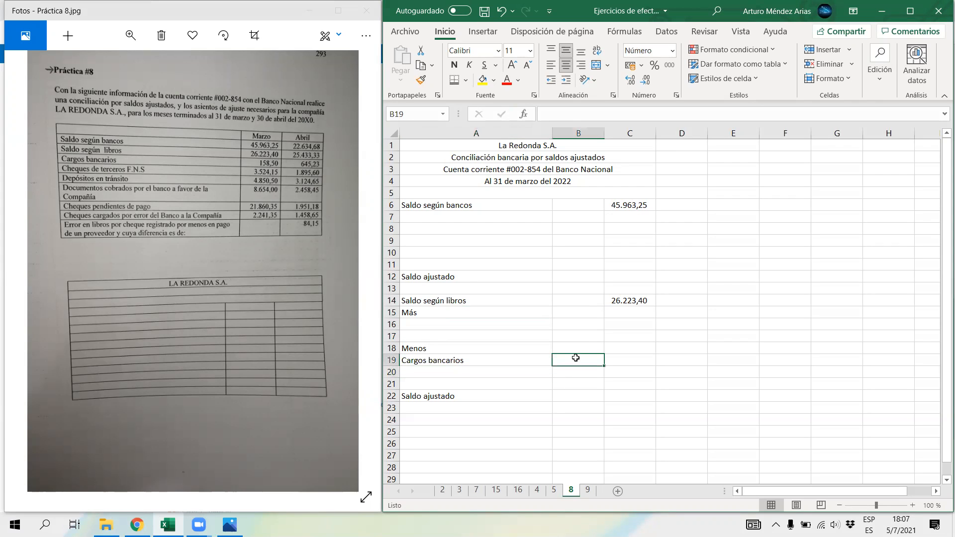
pyautogui.write('158,50')
pyautogui.press('Return')
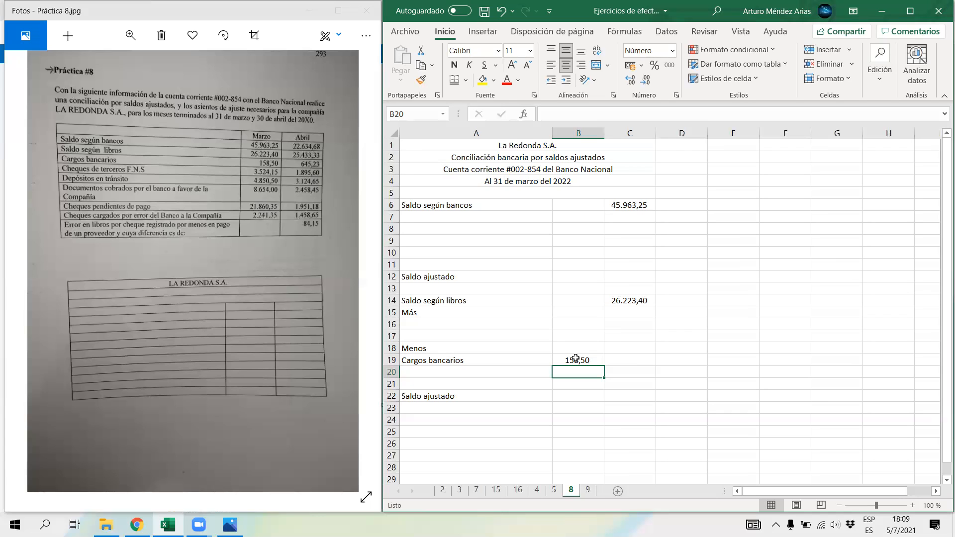
# Step: Enter "Cheque de terceros F.NS." in cell A20 with the March amount 3.524,15 in B20
pyautogui.click(405, 372)
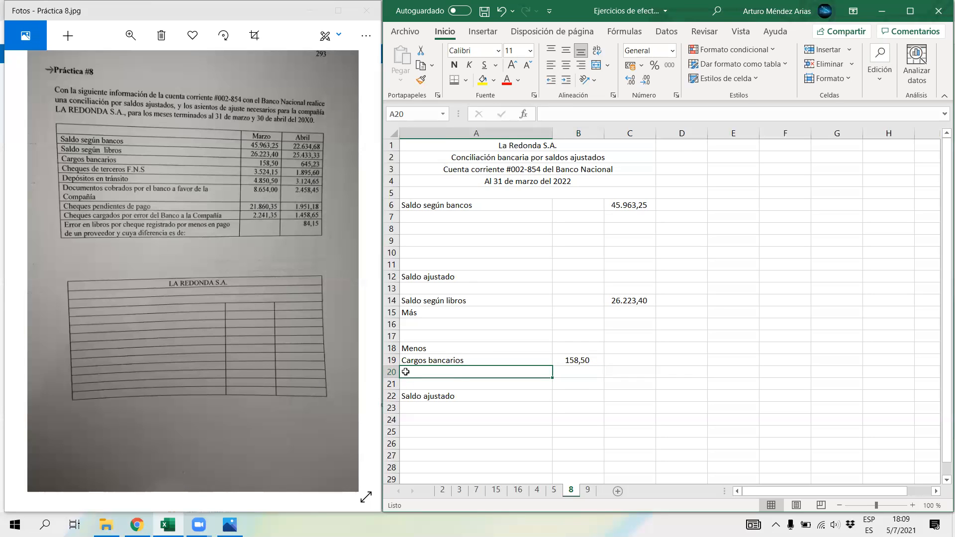
pyautogui.write('Chequ')
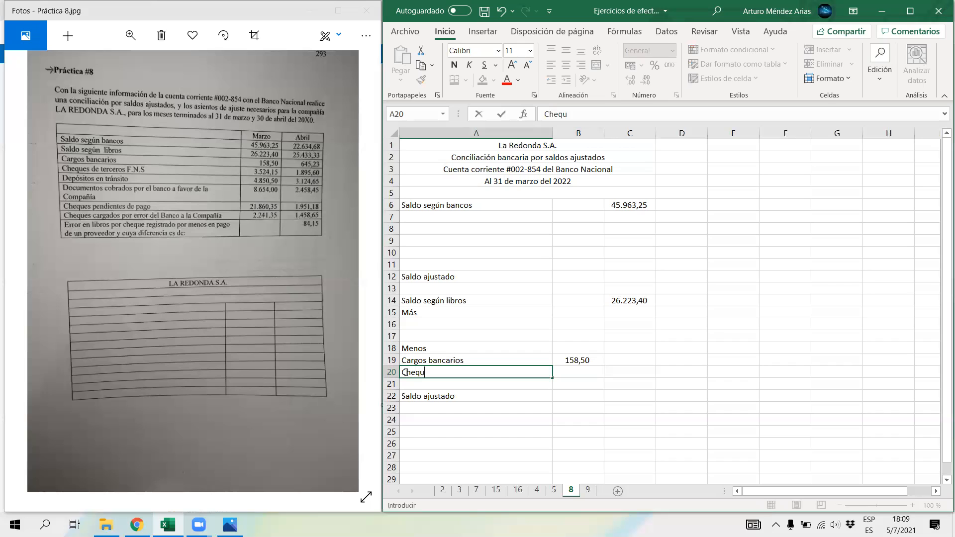
pyautogui.write('e de terceros F.NS.')
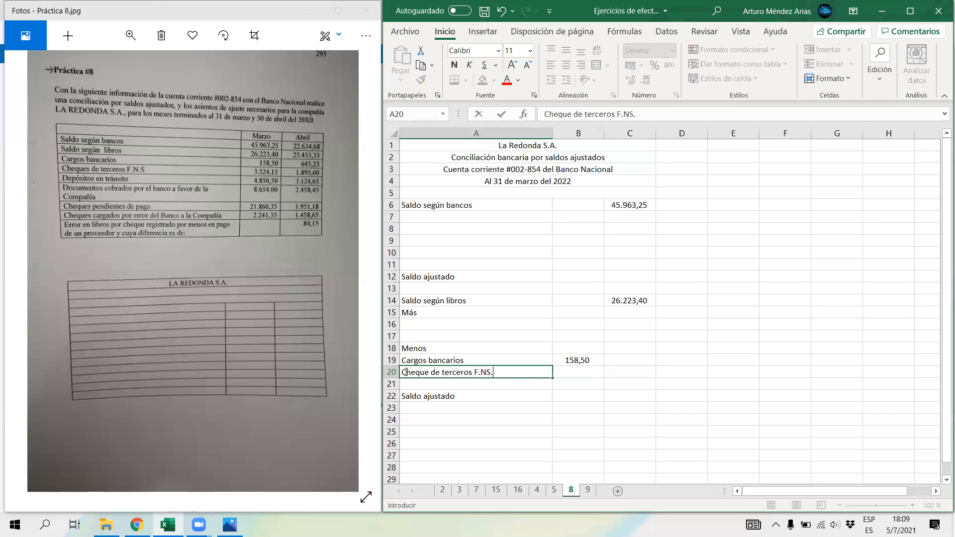
pyautogui.press('Tab')
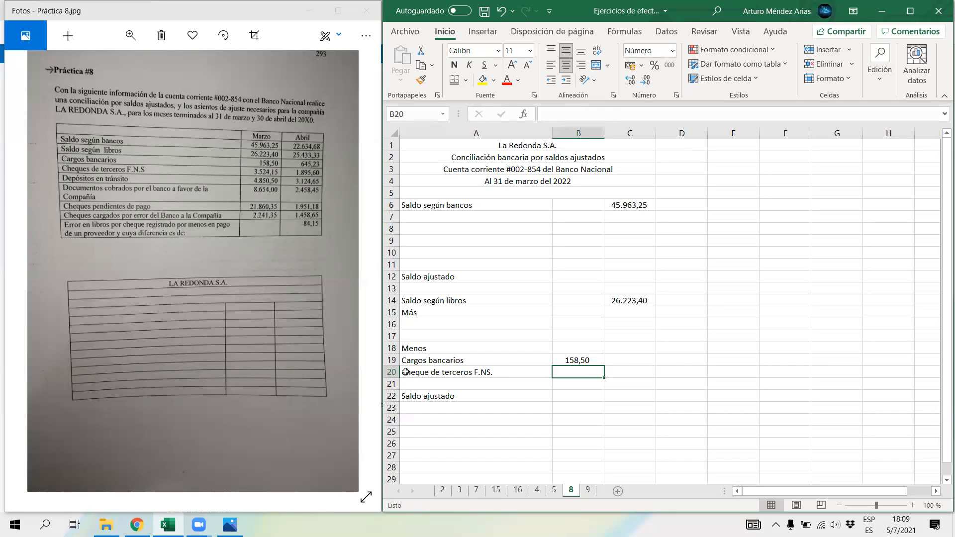
pyautogui.write('3.52')
pyautogui.write('4,15')
pyautogui.press('Return')
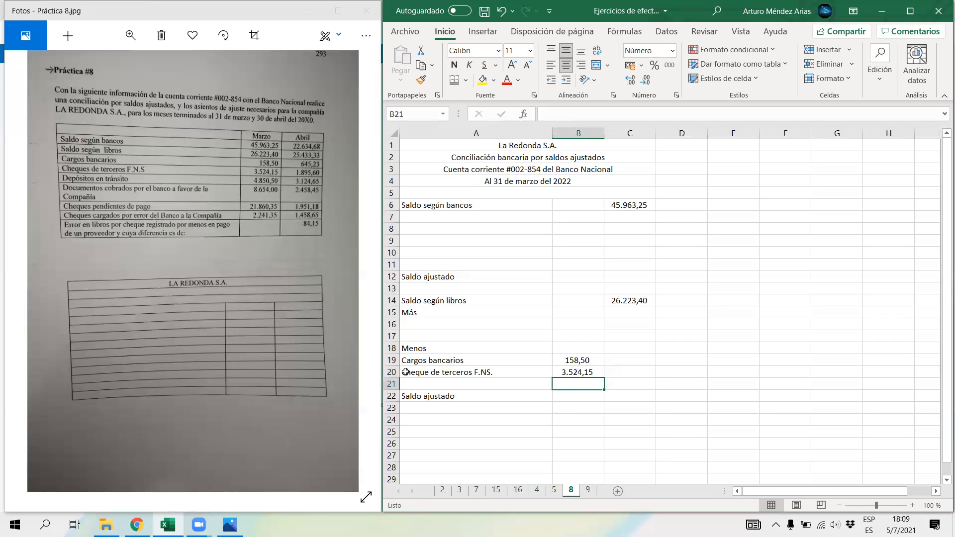
# Step: Enter the label "Más" in cell A7, below the bank balance
pyautogui.click(495, 417)
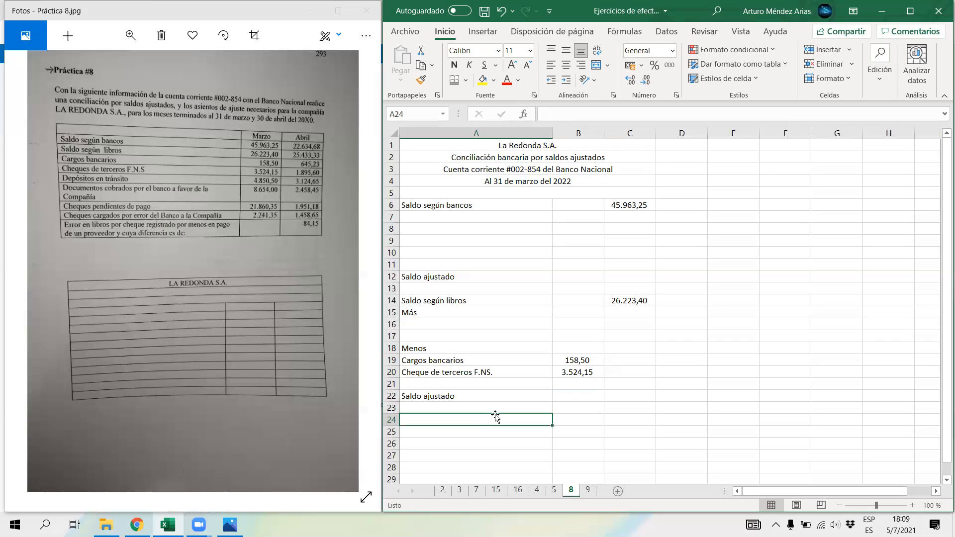
pyautogui.click(427, 216)
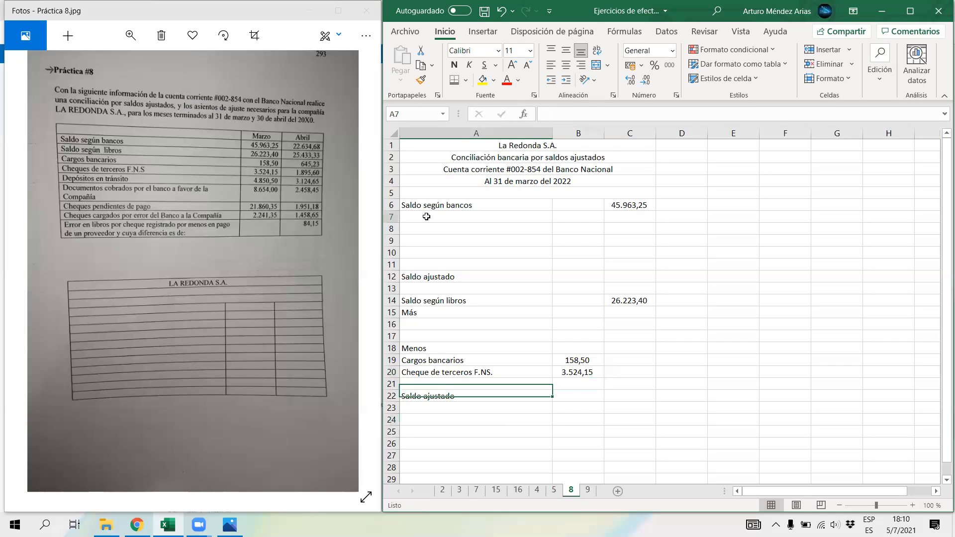
pyautogui.write('más')
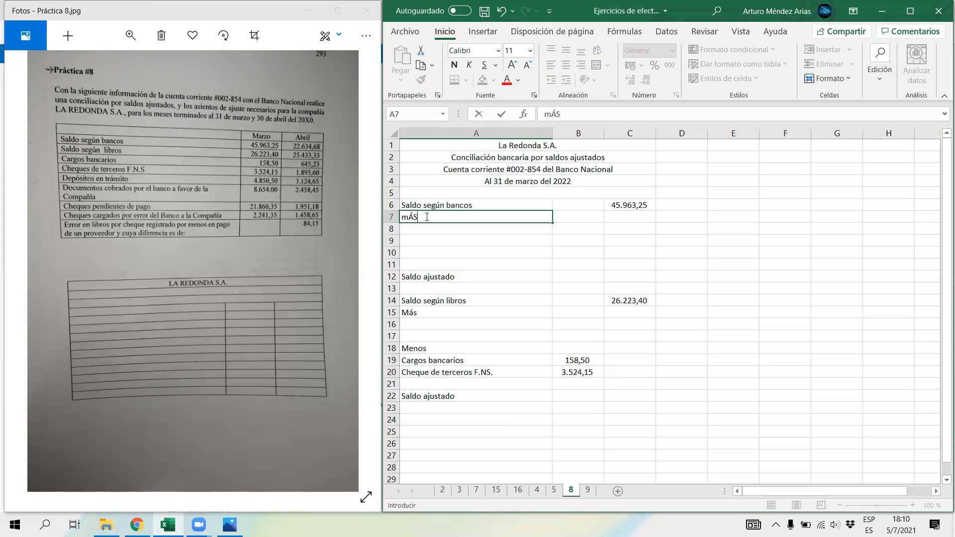
pyautogui.press('Return')
# Step: Write the label "Depóstos en tránsito" in cell A8, under "Más" in the bank section
pyautogui.write('D')
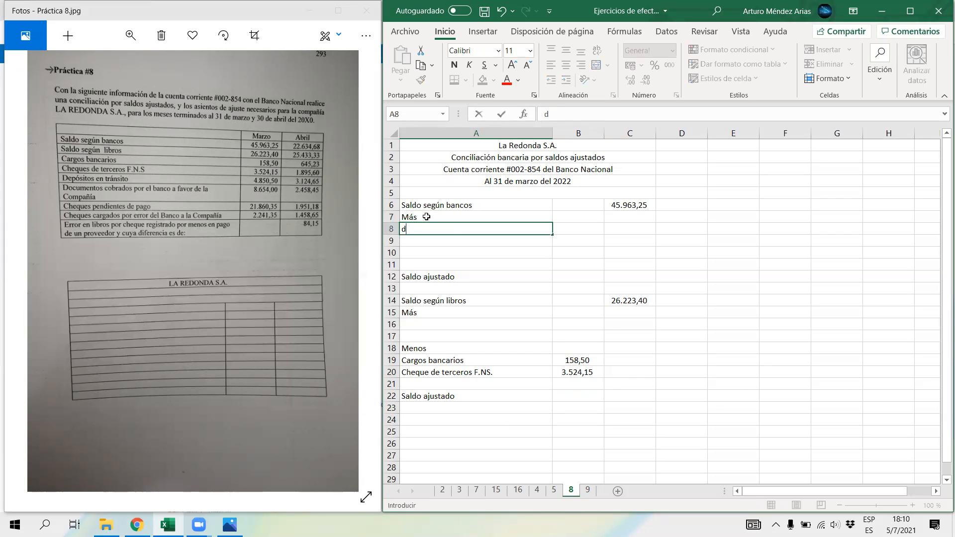
pyautogui.write('epóstos en trásnito')
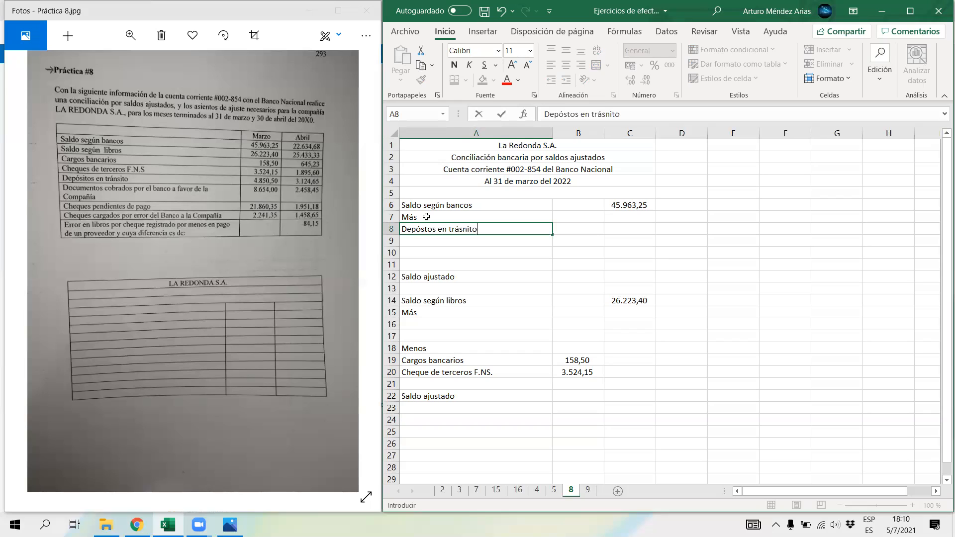
pyautogui.press('BackSpace')
pyautogui.press('BackSpace')
pyautogui.press('BackSpace')
pyautogui.press('BackSpace')
pyautogui.press('BackSpace')
pyautogui.write('nsito')
# Step: Enter the deposits-in-transit amount 4850,50 for March in cell B8
pyautogui.press('Tab')
pyautogui.write('482')
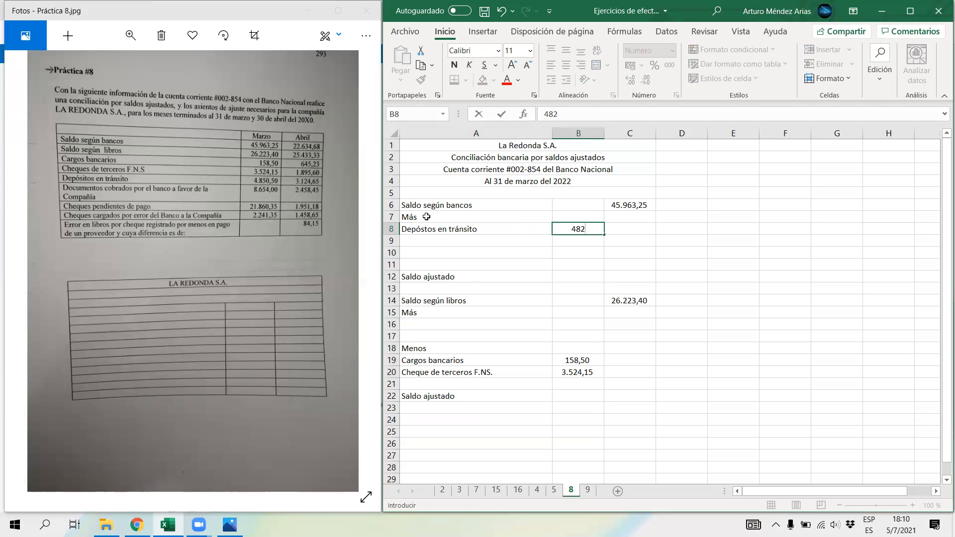
pyautogui.press('BackSpace')
pyautogui.write('50,50')
pyautogui.press('Return')
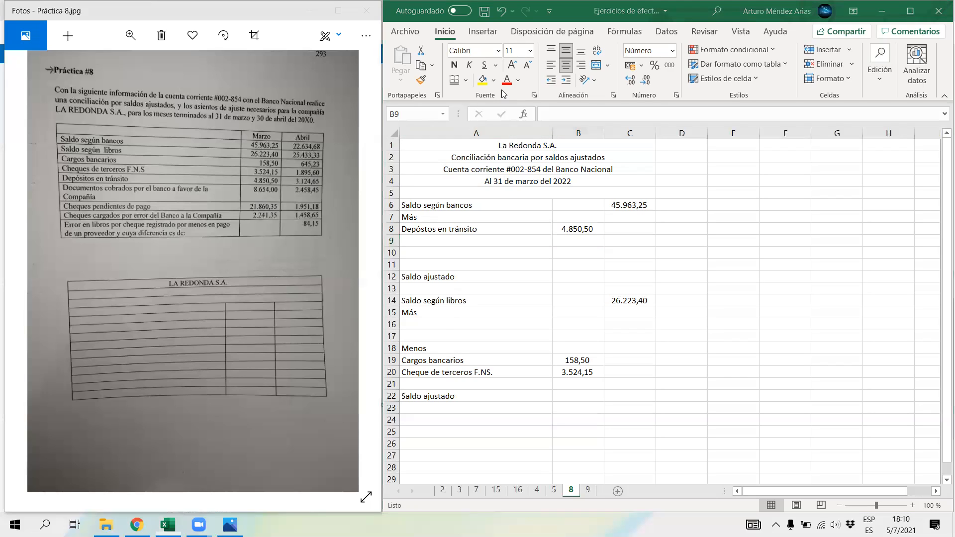
# Step: Enter "Documentos cobrados por el banco" in cell A16, under "Más", with the March amount 8654 in B16
pyautogui.click(414, 327)
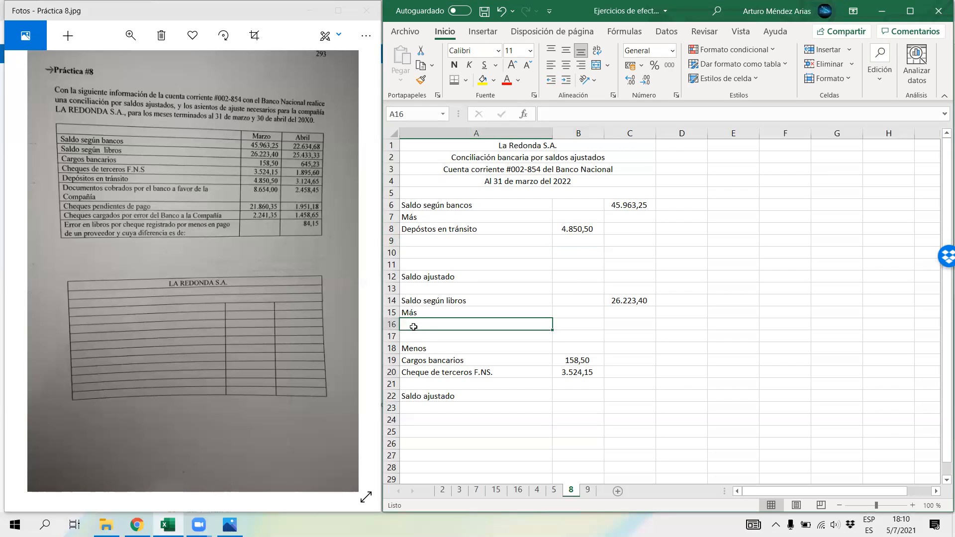
pyautogui.write('Documentos cobrados por el bano')
pyautogui.press('BackSpace')
pyautogui.write('co')
pyautogui.press('Tab')
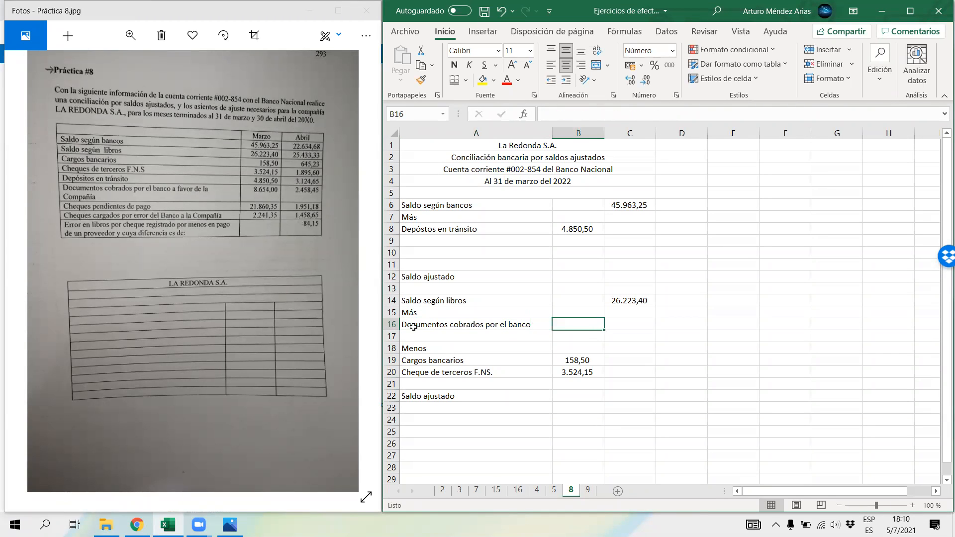
pyautogui.write('8')
pyautogui.write('4')
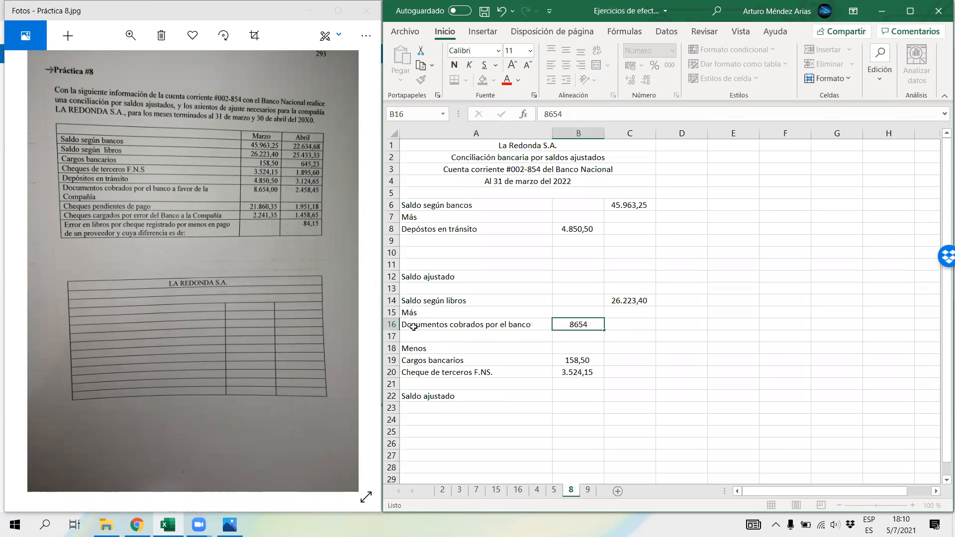
pyautogui.press('Return')
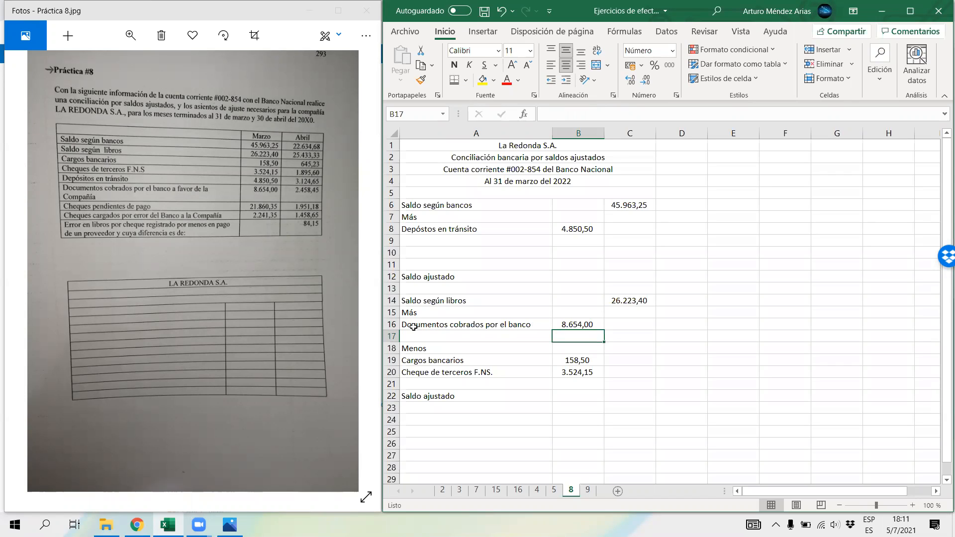
# Step: Insert two blank rows at rows 10 and 11 to make room in the bank section
pyautogui.moveTo(392, 252); pyautogui.dragTo(393, 264)
pyautogui.rightClick(394, 264)
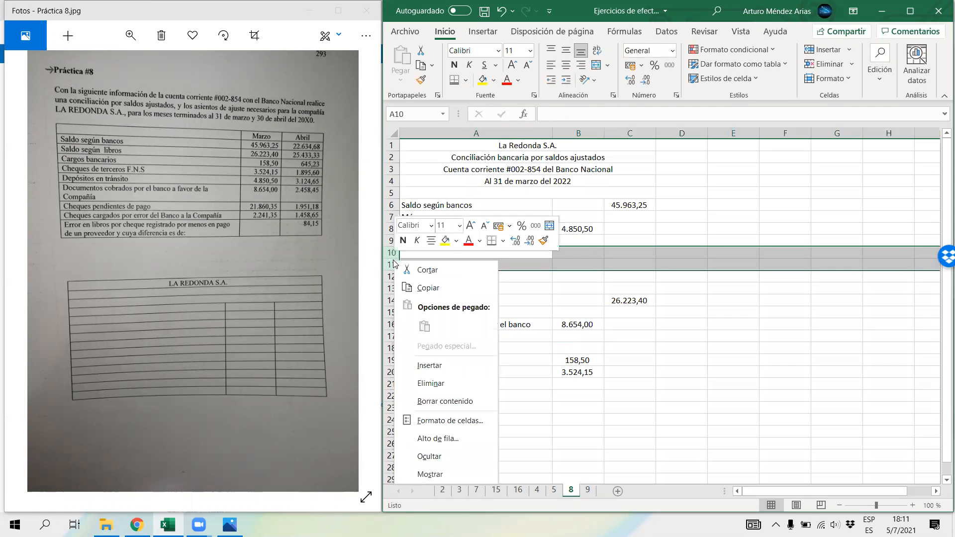
pyautogui.click(429, 365)
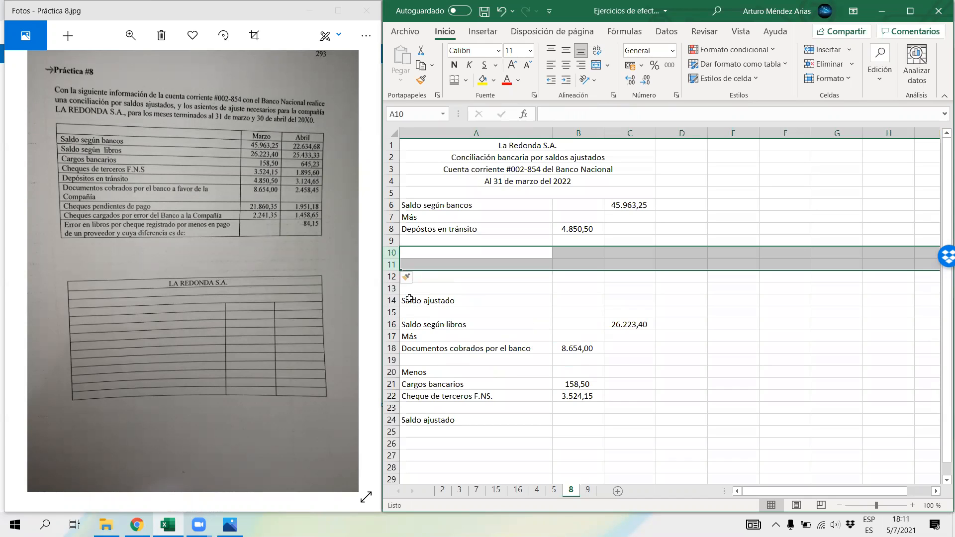
# Step: Enter the label "Menos" in cell A11 of the bank section
pyautogui.click(427, 254)
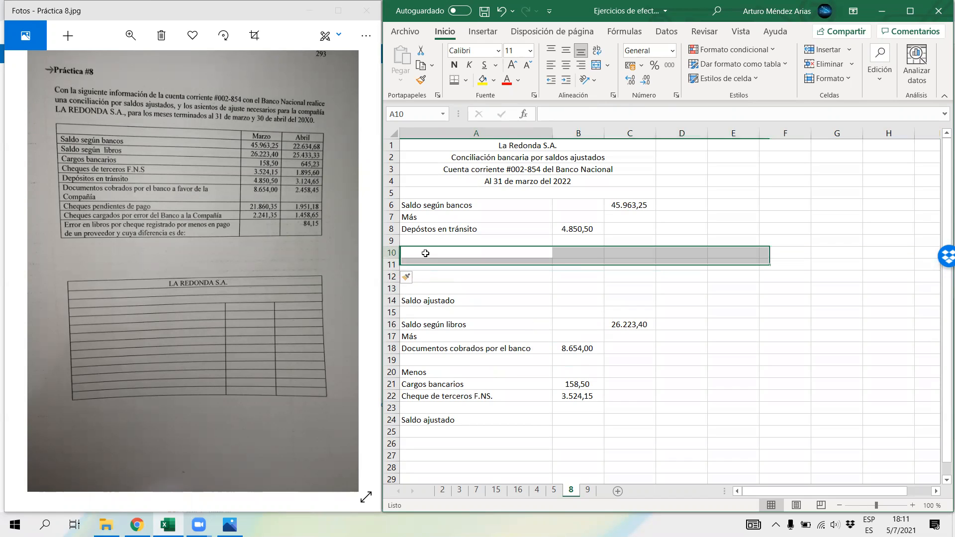
pyautogui.click(425, 262)
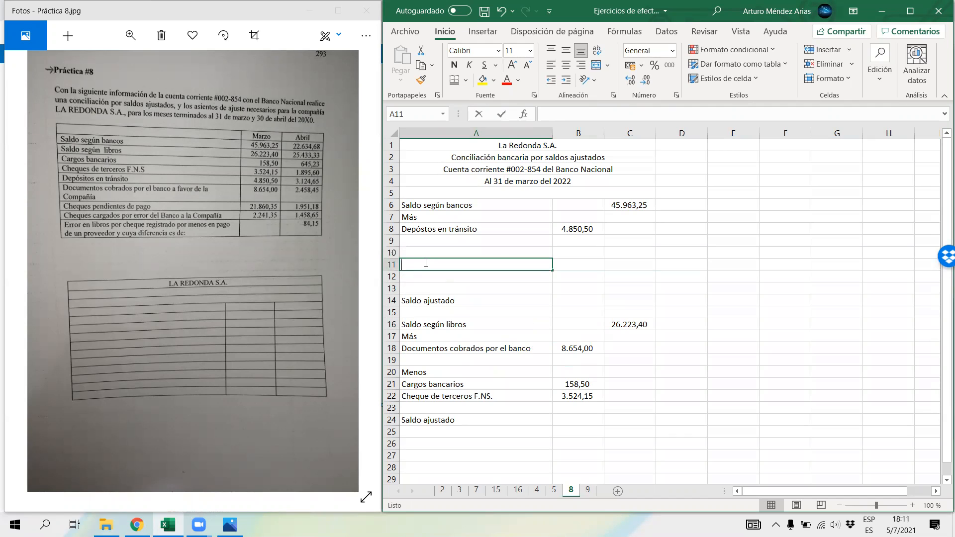
pyautogui.write('Menos')
pyautogui.press('Return')
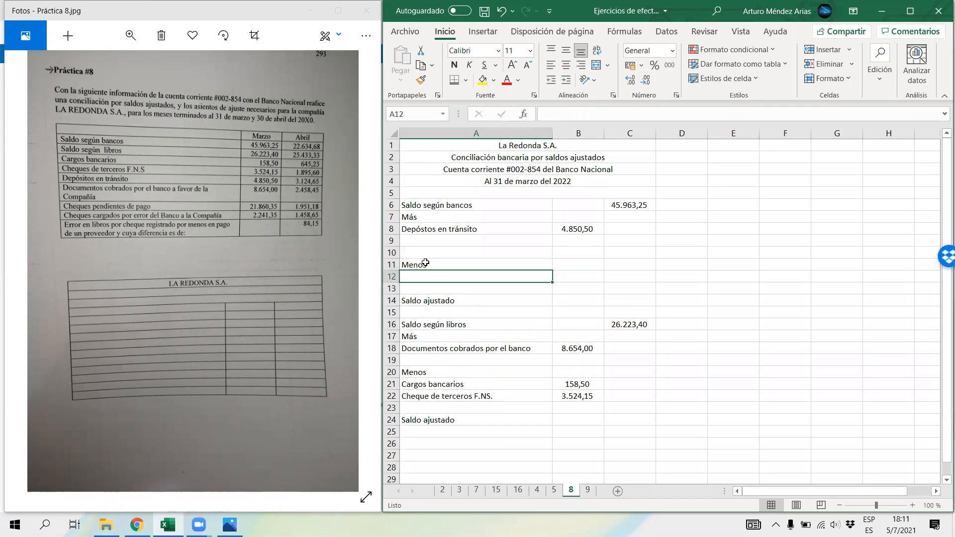
# Step: Enter "Cheque pendiente de pago" in cell A12, under "Menos", with the March amount 21860,35 in B12
pyautogui.write('Chec')
pyautogui.press('BackSpace')
pyautogui.write('que ')
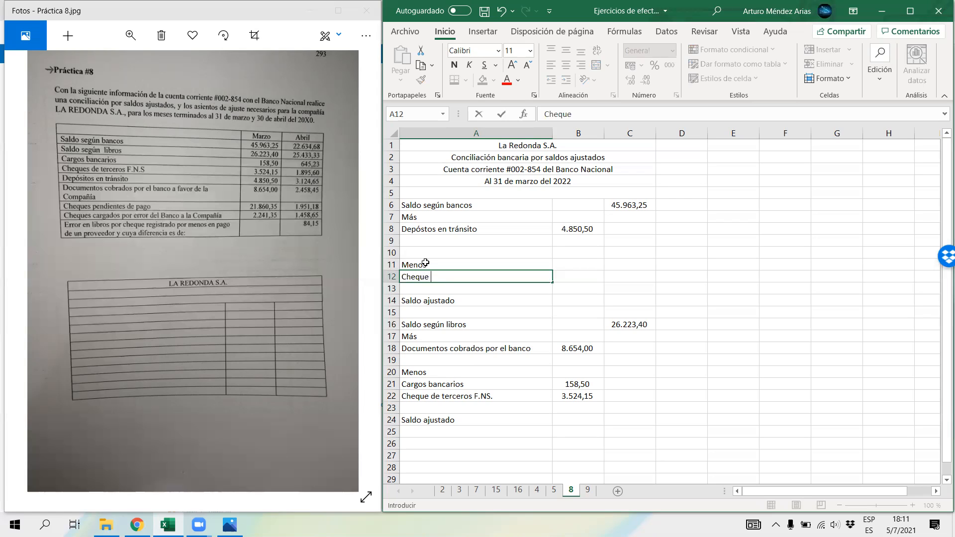
pyautogui.write('pendiente de pago')
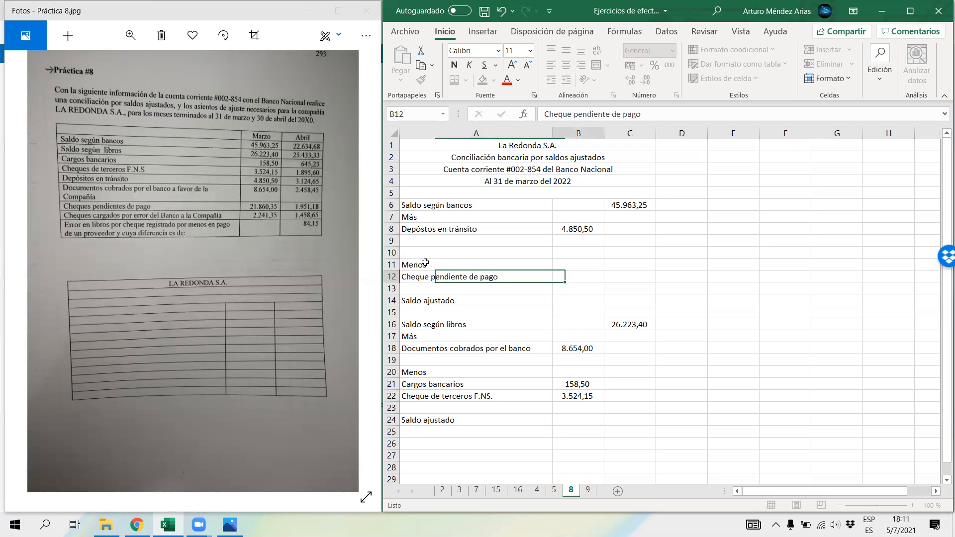
pyautogui.press('Tab')
pyautogui.write('21.8')
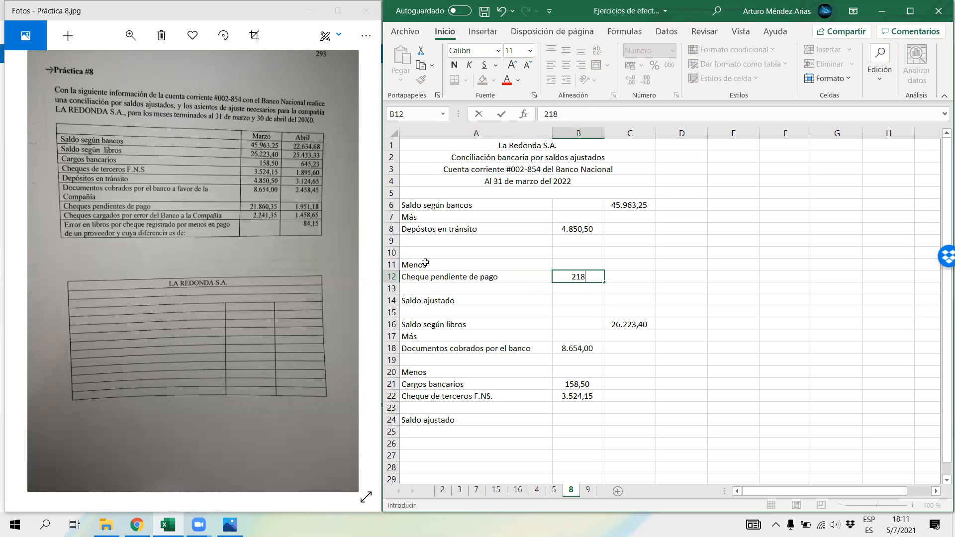
pyautogui.write('60,35')
pyautogui.press('Return')
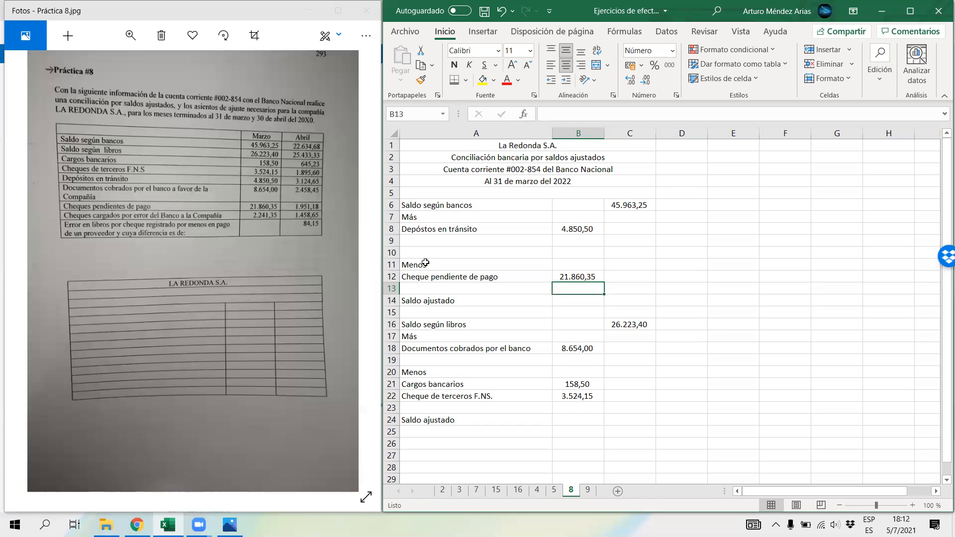
# Step: Enter "Cheques cargados por error" in cell A9 with the March amount 2241,35 in B9
pyautogui.click(413, 242)
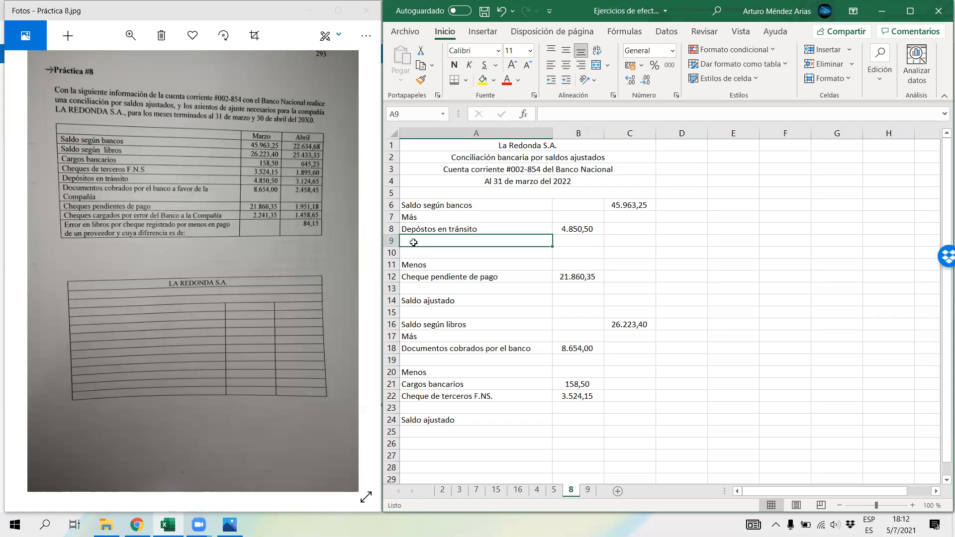
pyautogui.write('Cheques')
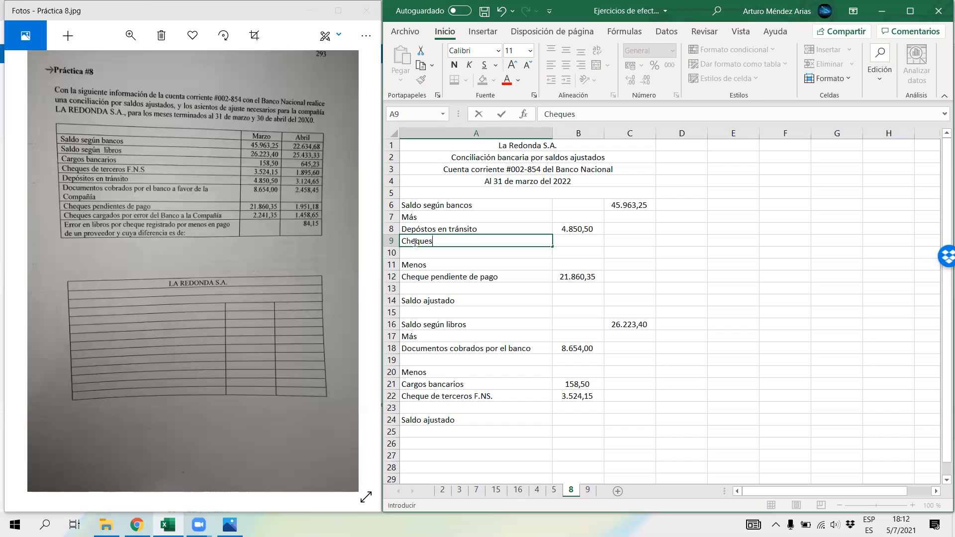
pyautogui.write(' cargados por error')
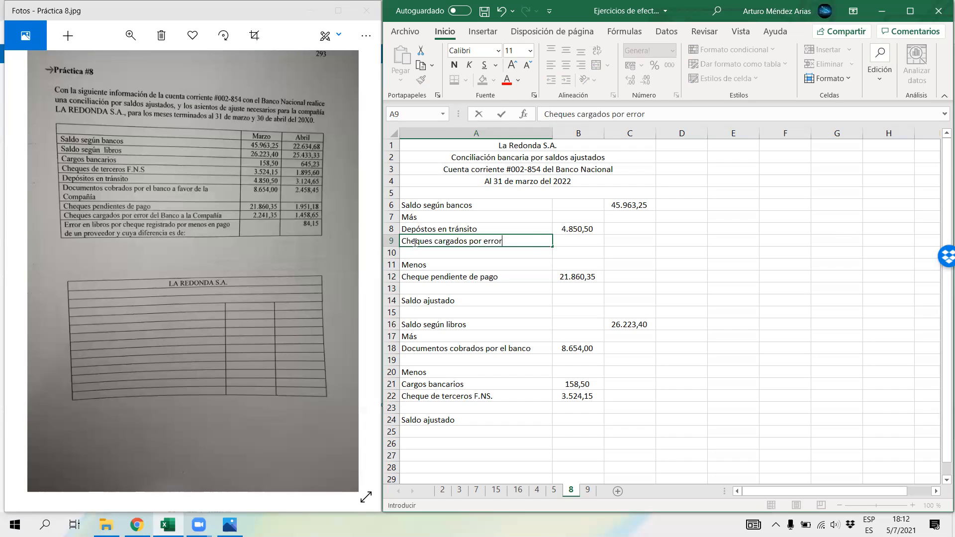
pyautogui.press('Tab')
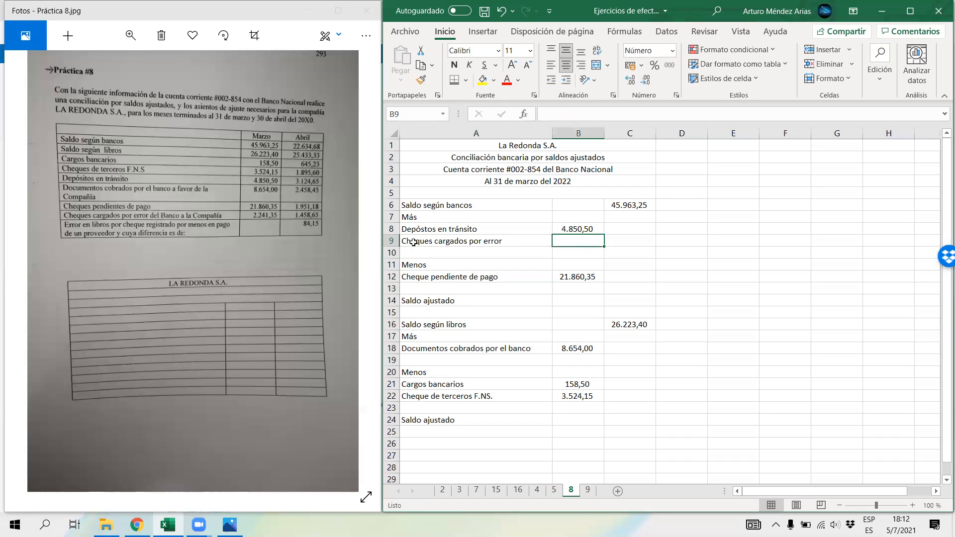
pyautogui.write('2241,35')
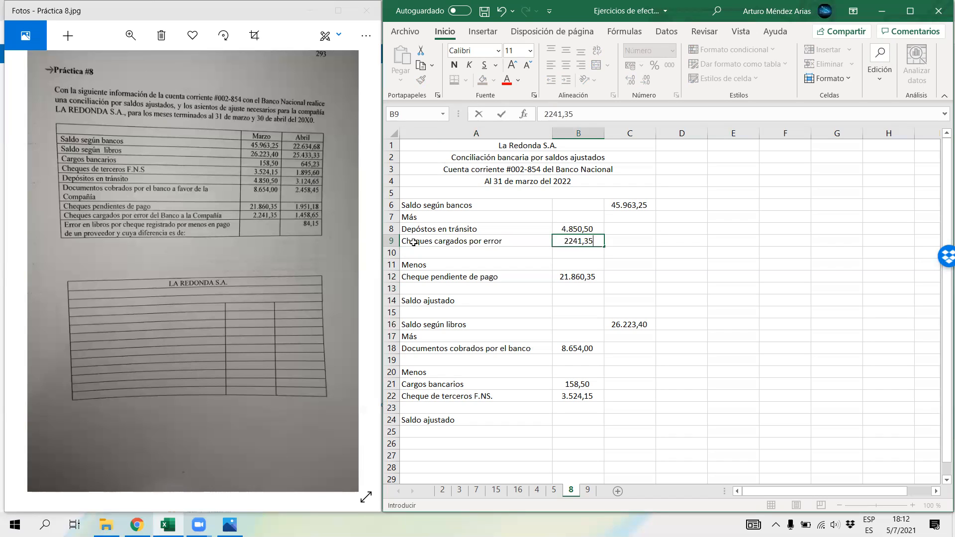
pyautogui.press('Return')
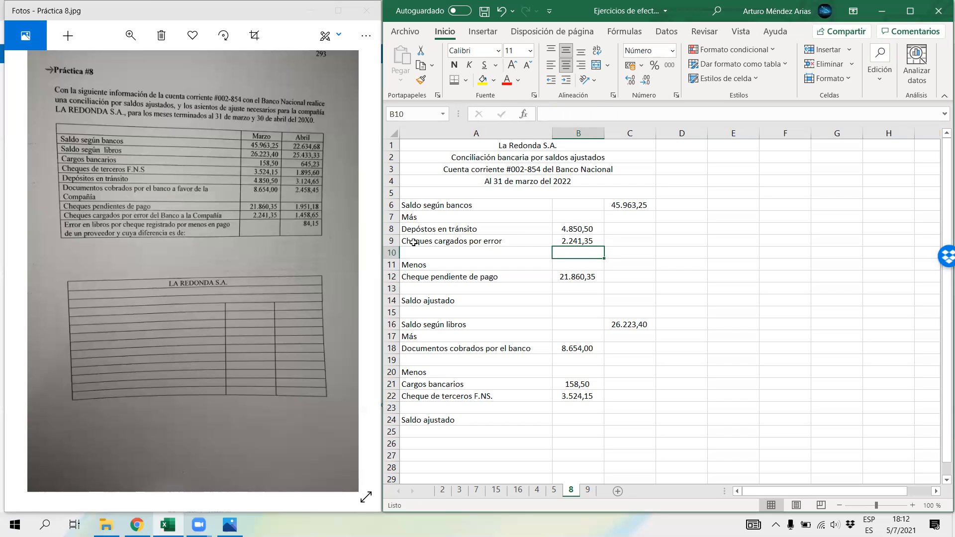
# Step: Enter the label "Total" in cells A10 and A13 to close the bank section's additions and deductions
pyautogui.click(414, 252)
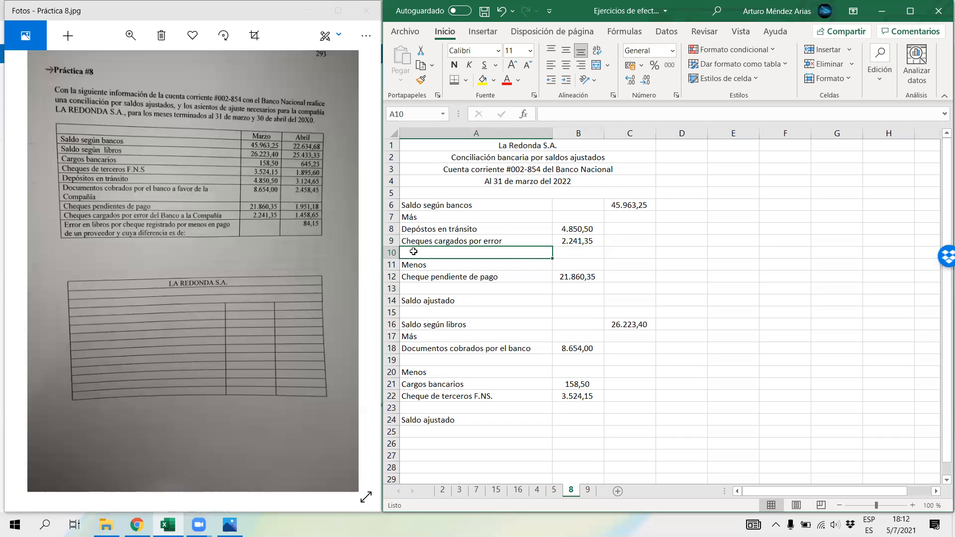
pyautogui.write('Total')
pyautogui.press('Return')
pyautogui.press('Return')
pyautogui.press('Return')
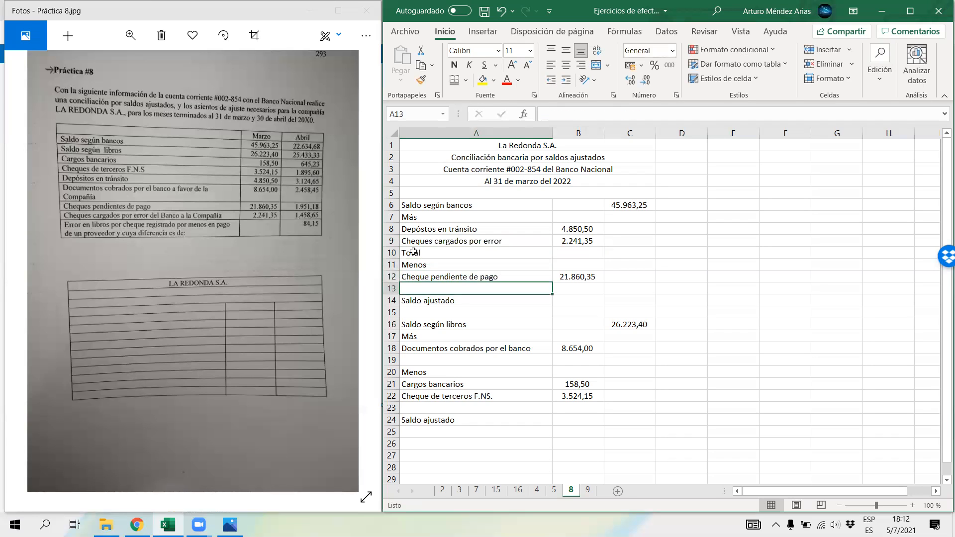
pyautogui.write('Total')
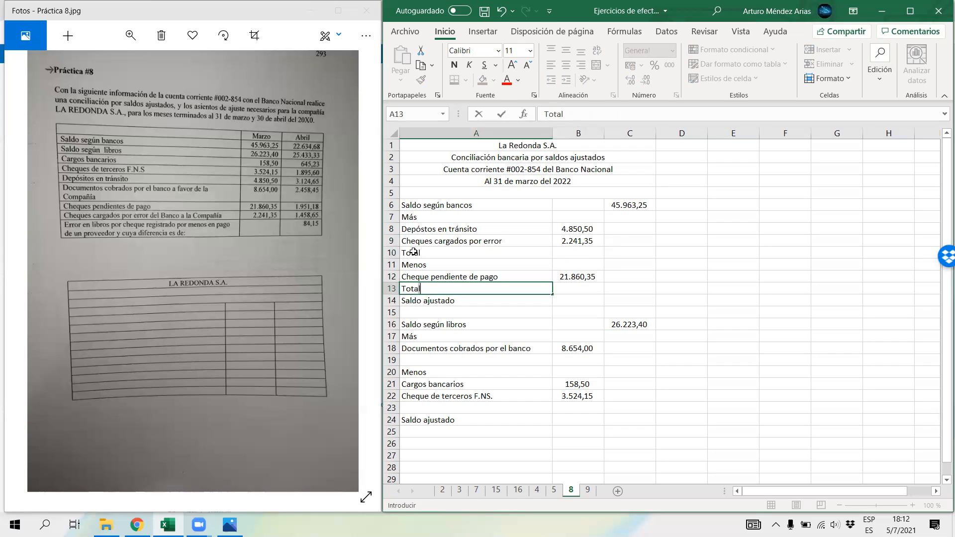
pyautogui.press('Return')
pyautogui.press('Return')
pyautogui.press('Return')
pyautogui.press('Return')
pyautogui.press('Return')
pyautogui.press('Return')
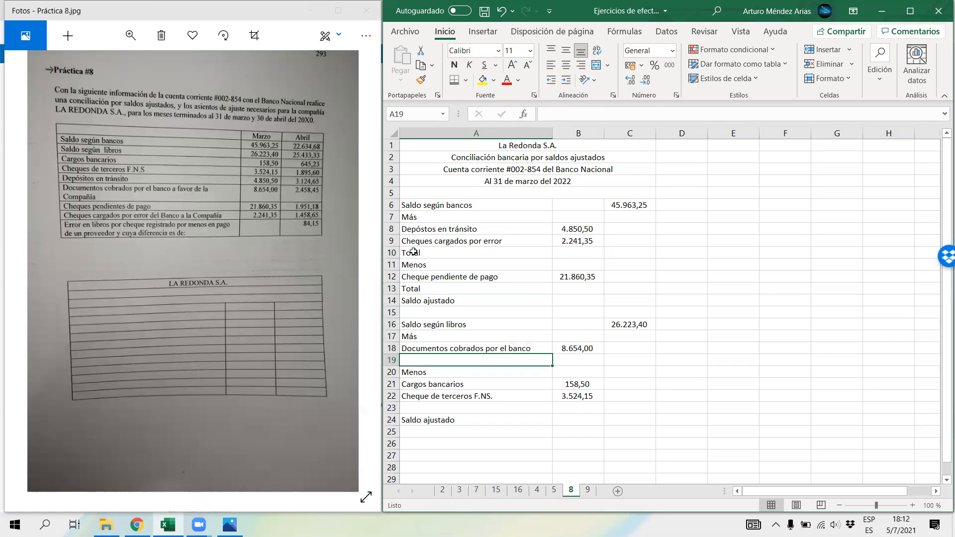
# Step: Enter the label "Total" in cells A19 and A23 of the books section
pyautogui.write('Total')
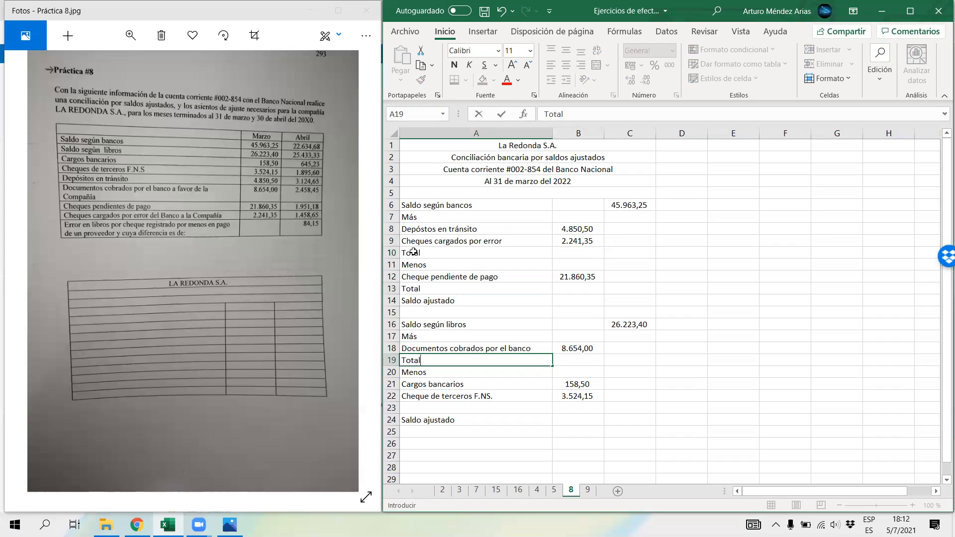
pyautogui.press('Return')
pyautogui.press('Return')
pyautogui.press('Return')
pyautogui.press('Return')
pyautogui.write('Total')
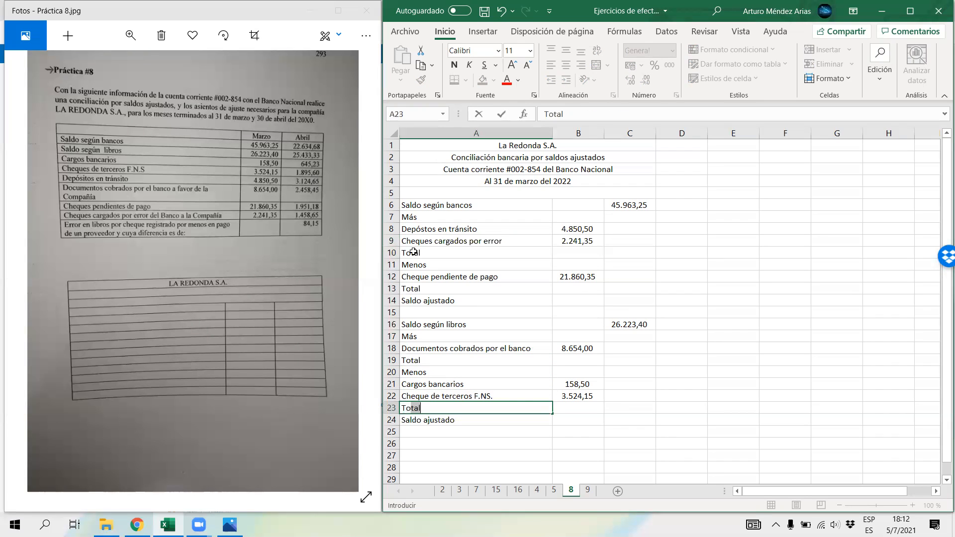
pyautogui.press('Return')
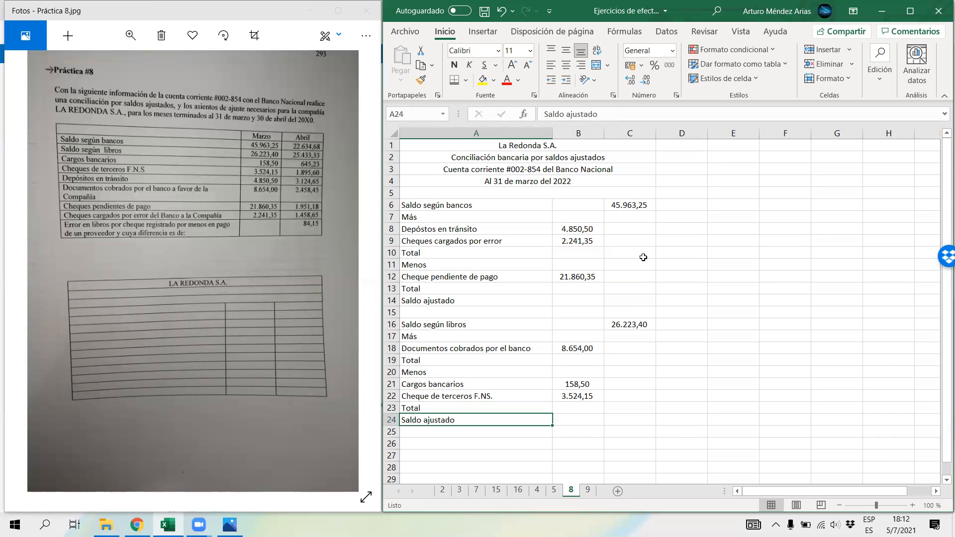
# Step: Total the bank additions in cell C10 with the formula =B8+B9
pyautogui.click(637, 251)
pyautogui.write('=')
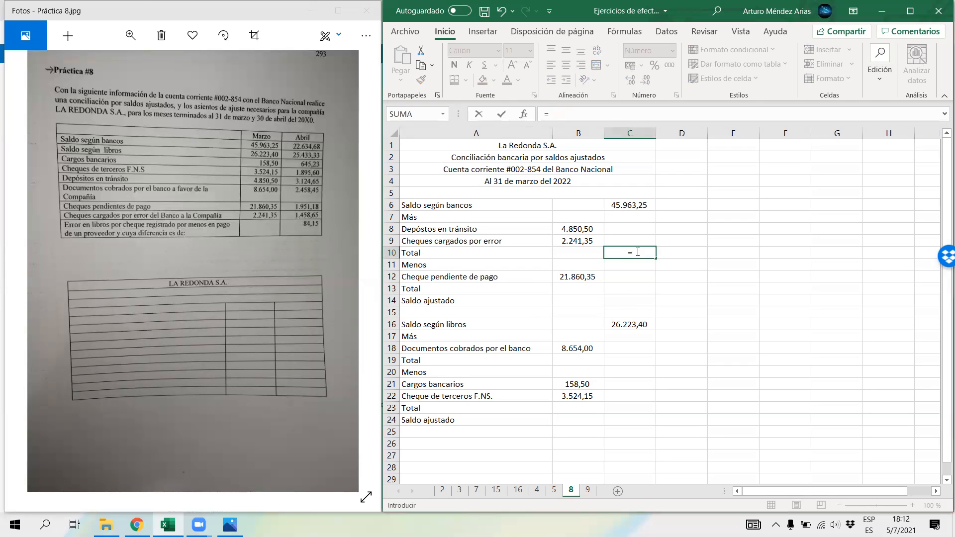
pyautogui.click(574, 230)
pyautogui.write('+')
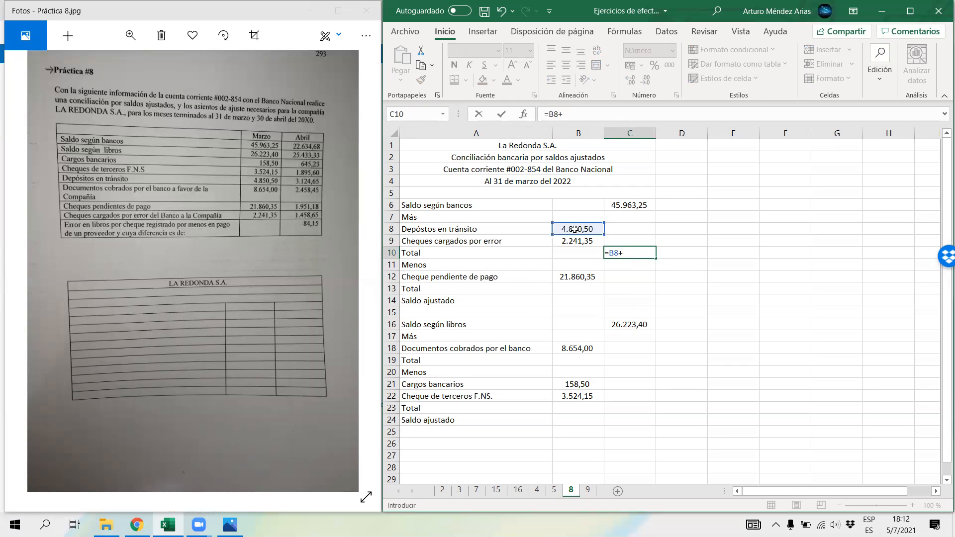
pyautogui.click(575, 242)
pyautogui.press('Return')
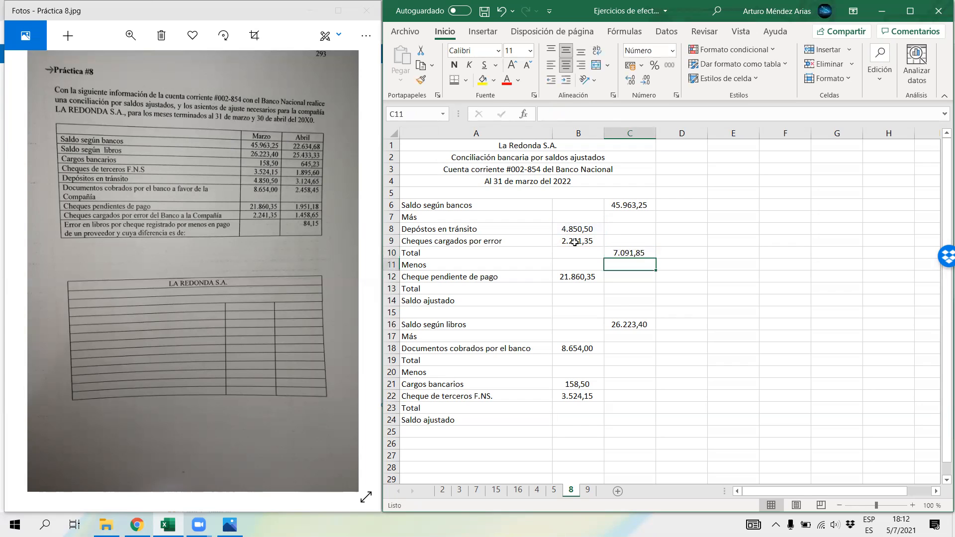
# Step: Apply a bottom border to the amounts in cells B9 and B12
pyautogui.click(574, 242)
pyautogui.click(466, 80)
pyautogui.click(473, 117)
pyautogui.click(578, 280)
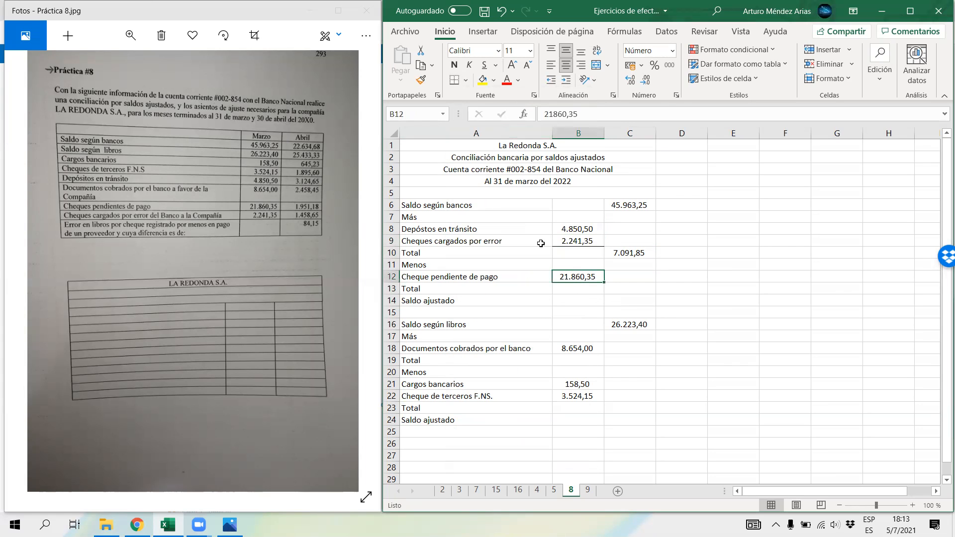
pyautogui.click(453, 80)
# Step: Carry the bank deductions total into cell C13 with the formula =B12
pyautogui.click(620, 290)
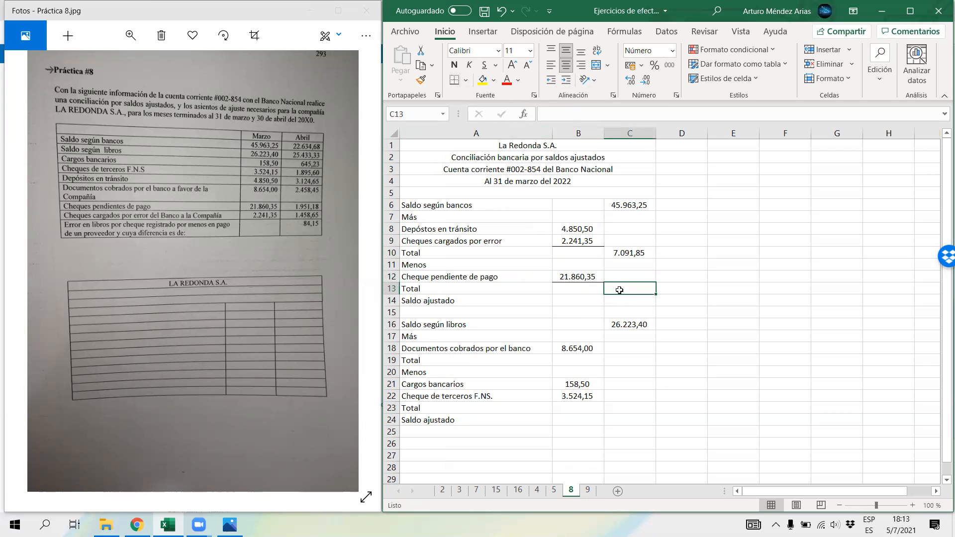
pyautogui.write('=')
pyautogui.press('Left')
pyautogui.press('Up')
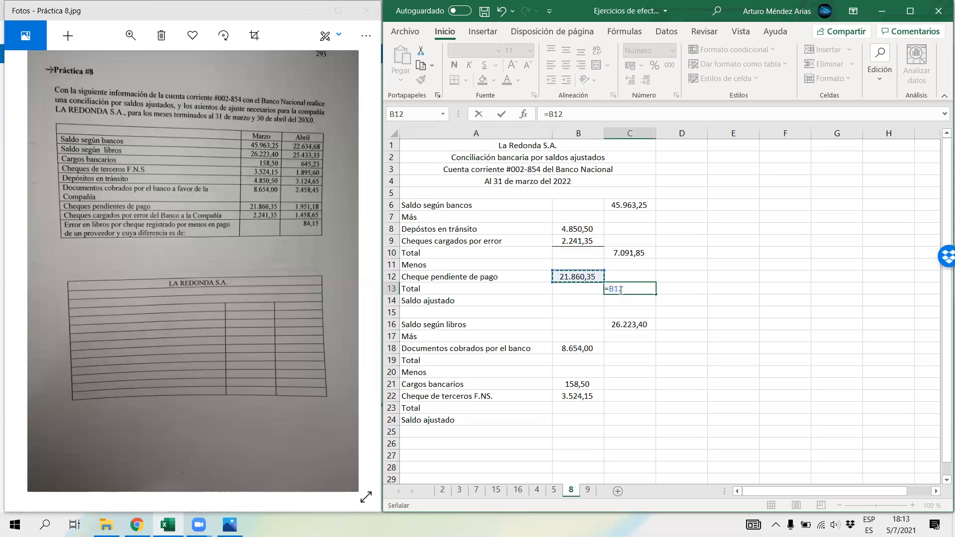
pyautogui.press('Return')
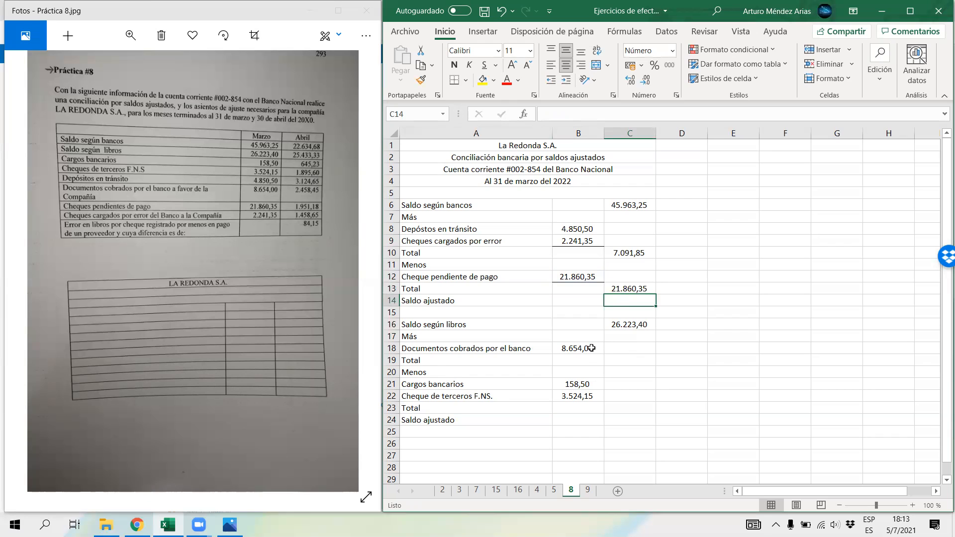
# Step: Apply a bottom border to cell B18 and carry its amount into C19 with the formula =B18
pyautogui.click(590, 348)
pyautogui.click(453, 81)
pyautogui.click(616, 360)
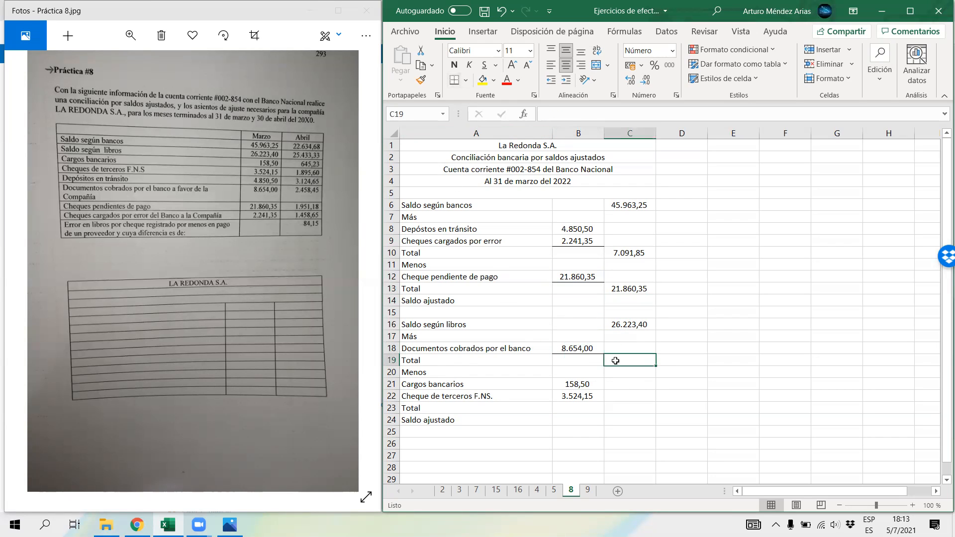
pyautogui.write('=')
pyautogui.press('Left')
pyautogui.press('Up')
pyautogui.press('Return')
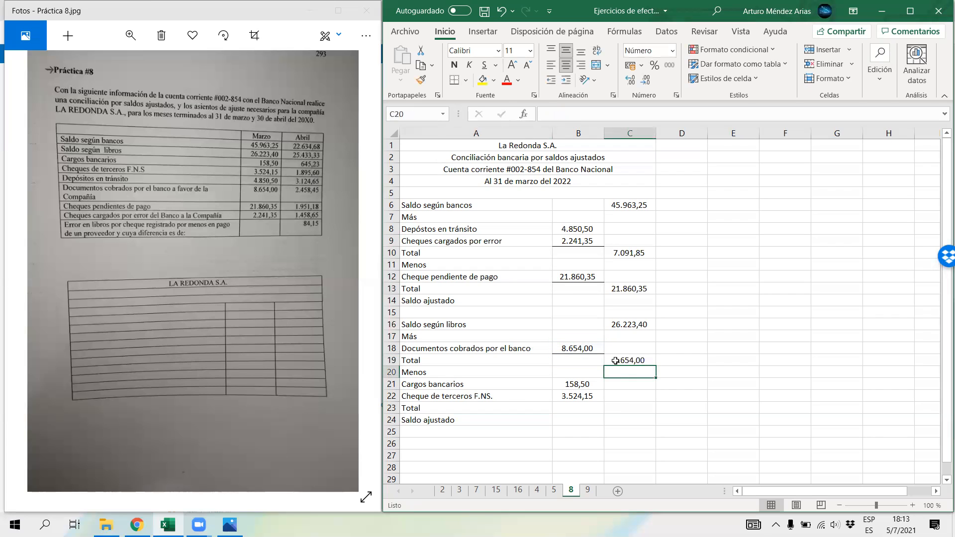
# Step: Total the books deductions in cell C23 with =B21+B22 and apply a bottom border to B22
pyautogui.click(610, 404)
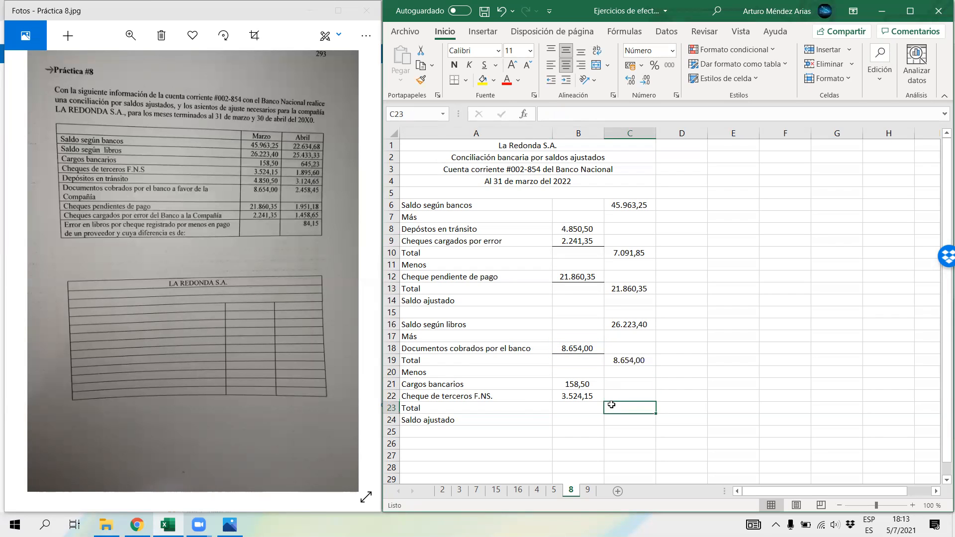
pyautogui.write('=')
pyautogui.press('Left')
pyautogui.press('Up')
pyautogui.write('+')
pyautogui.press('Left')
pyautogui.press('Up')
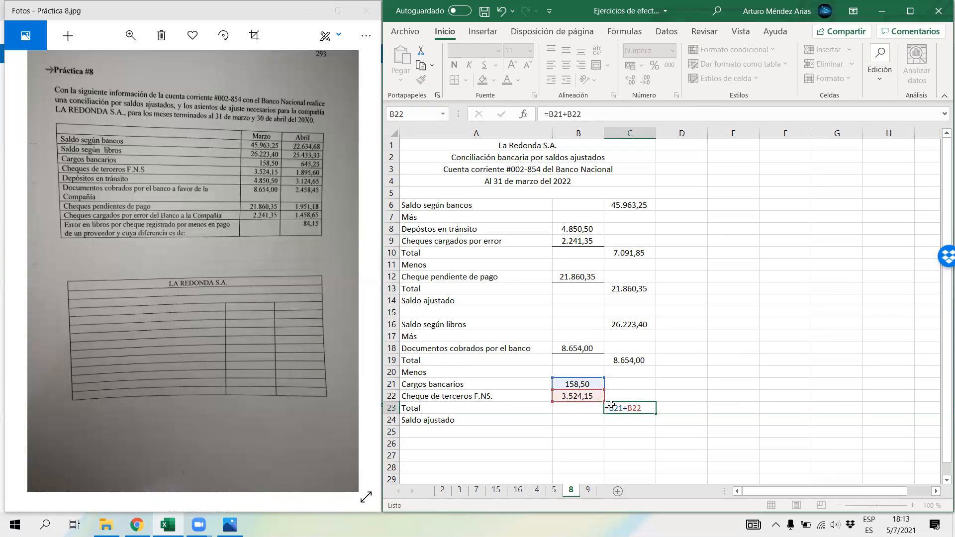
pyautogui.press('Return')
pyautogui.click(591, 398)
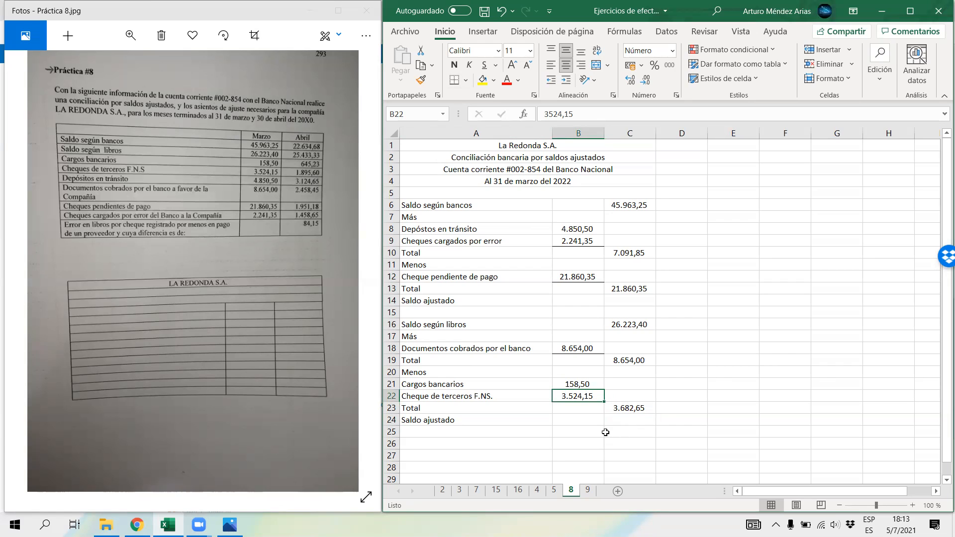
# Step: Calculate the bank side's adjusted balance in cell C14 with the formula =C6+C10-C13
pyautogui.click(624, 303)
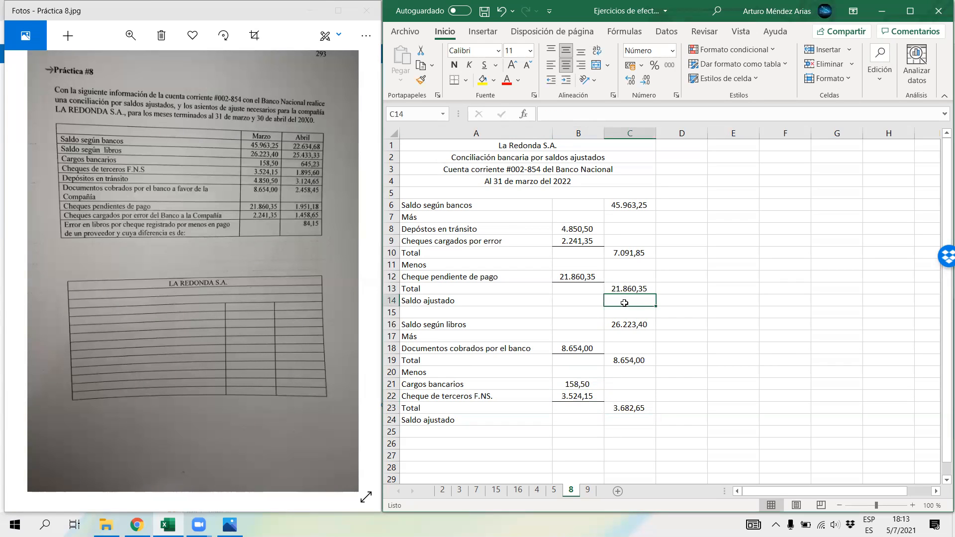
pyautogui.write('=')
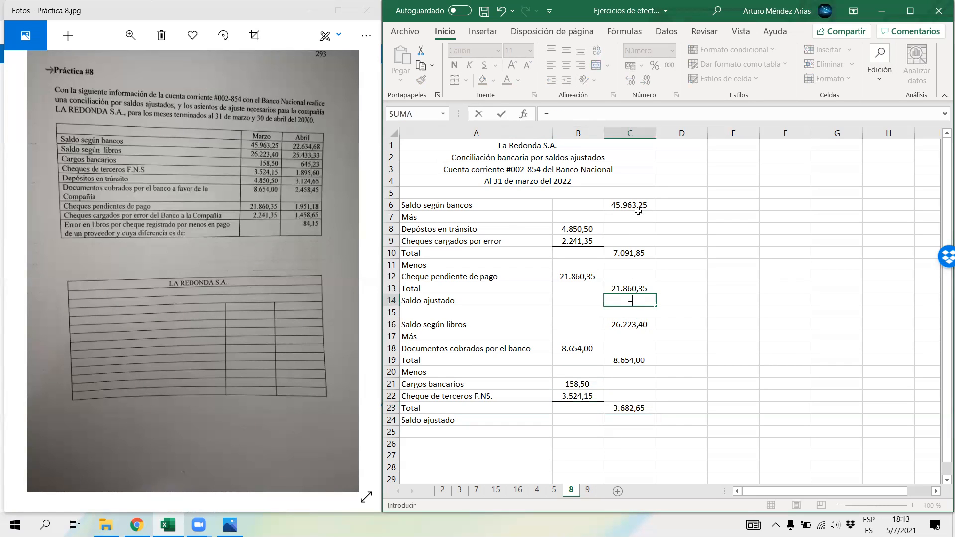
pyautogui.click(637, 206)
pyautogui.write('+')
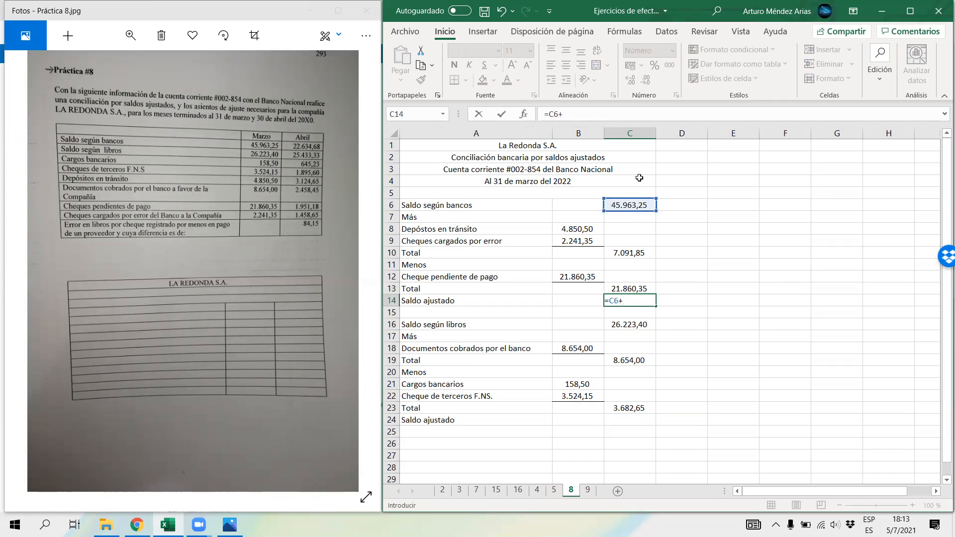
pyautogui.click(625, 259)
pyautogui.write('-')
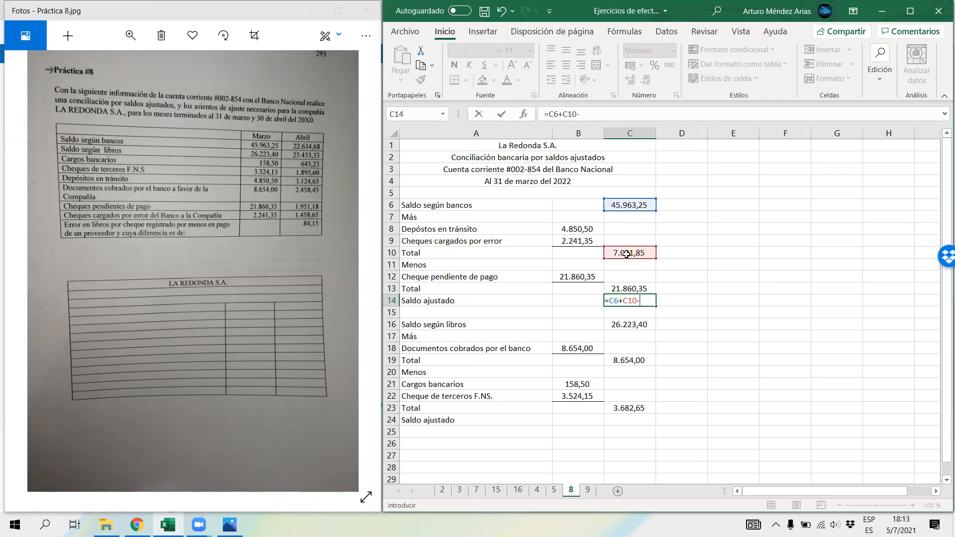
pyautogui.click(611, 288)
pyautogui.press('Return')
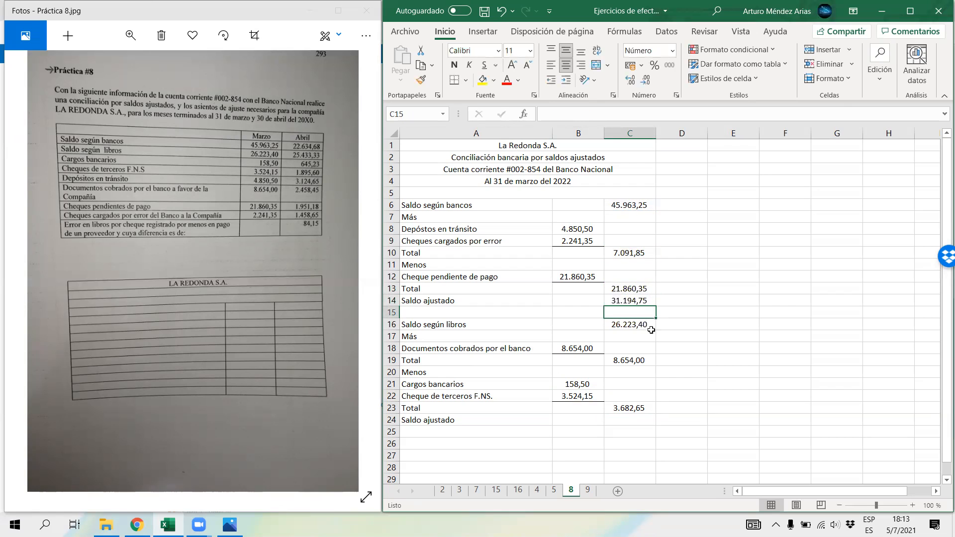
# Step: Calculate the books side's adjusted balance in cell C24 with the formula =C16+C19-C23
pyautogui.click(639, 422)
pyautogui.write('=')
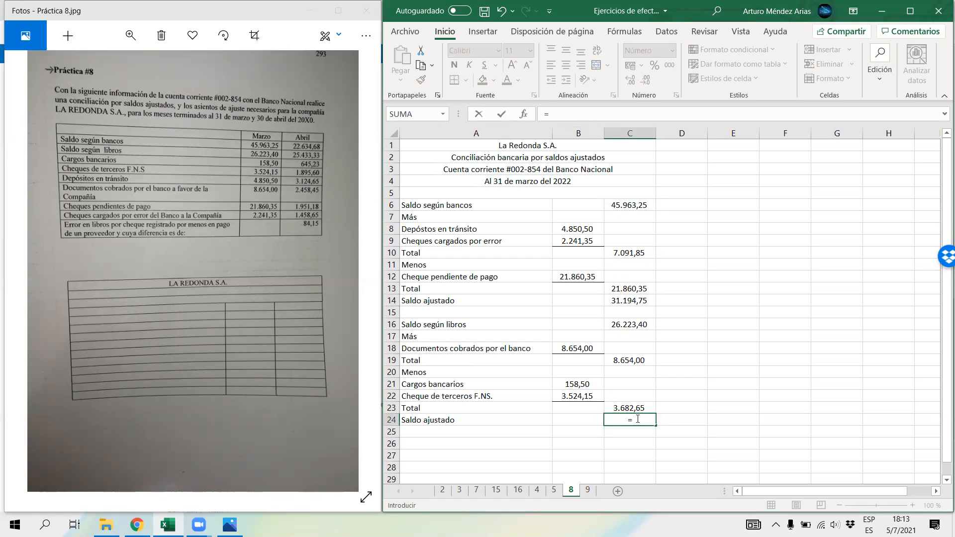
pyautogui.click(622, 323)
pyautogui.write('+')
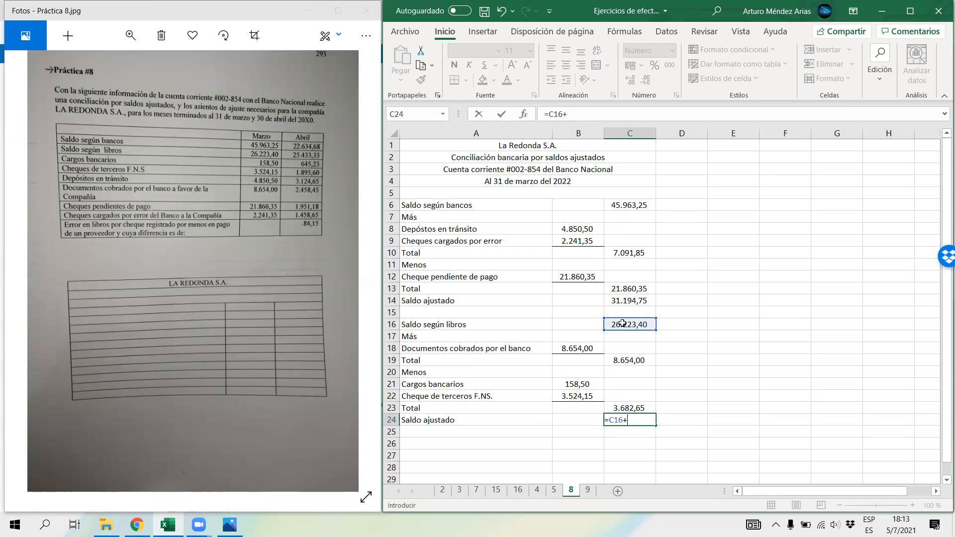
pyautogui.click(615, 361)
pyautogui.write('-')
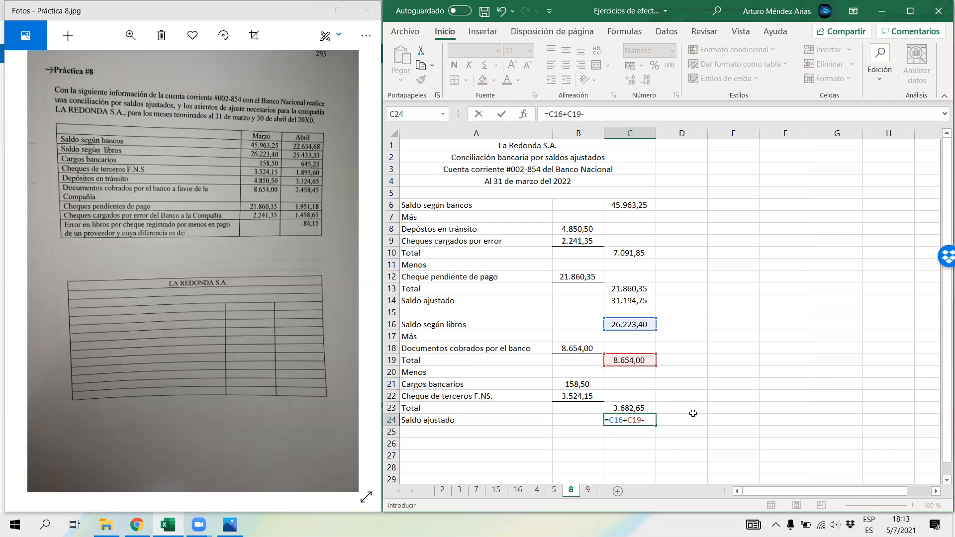
pyautogui.click(629, 408)
pyautogui.press('Return')
# Step: Format the adjusted balances in C24 and C14 as bold with a top and double bottom border
pyautogui.click(630, 301)
pyautogui.click(634, 419)
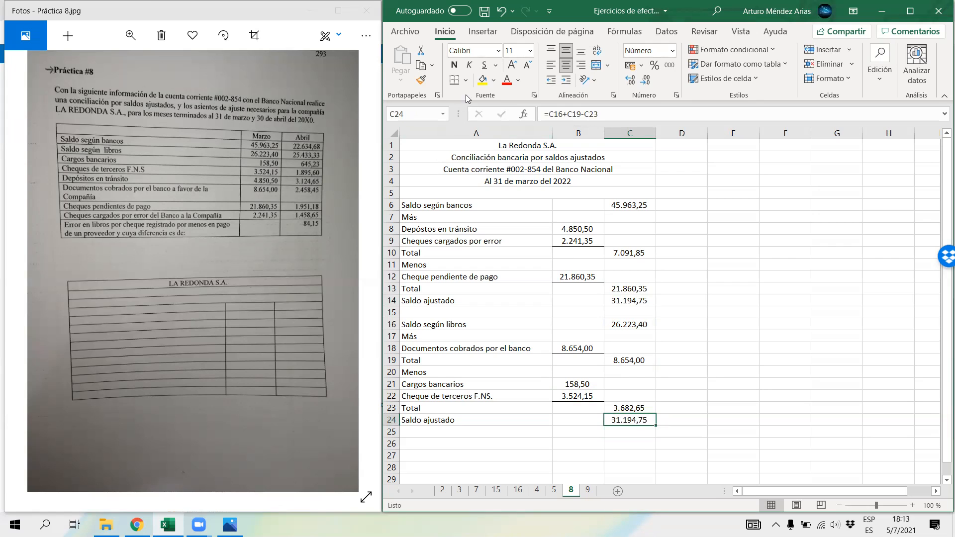
pyautogui.click(453, 65)
pyautogui.click(466, 80)
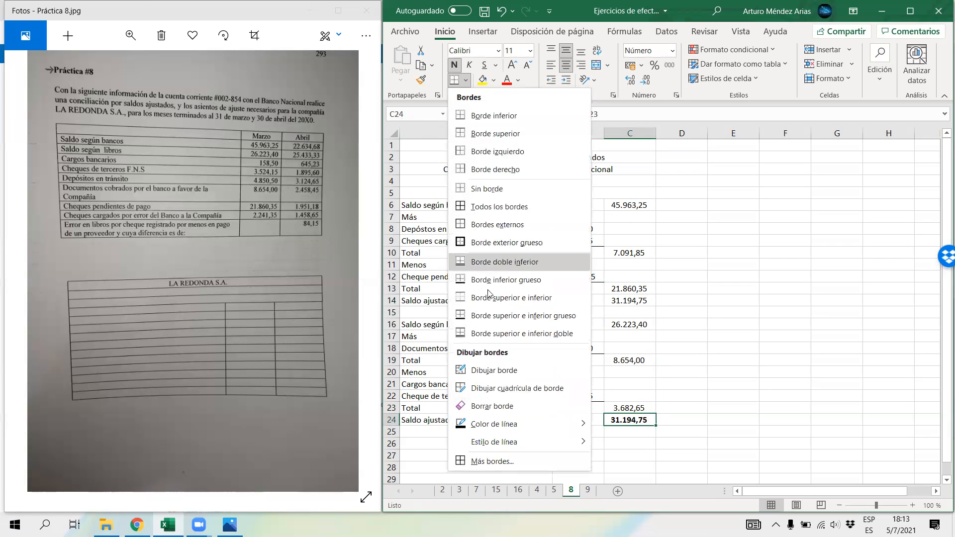
pyautogui.click(522, 333)
pyautogui.click(624, 300)
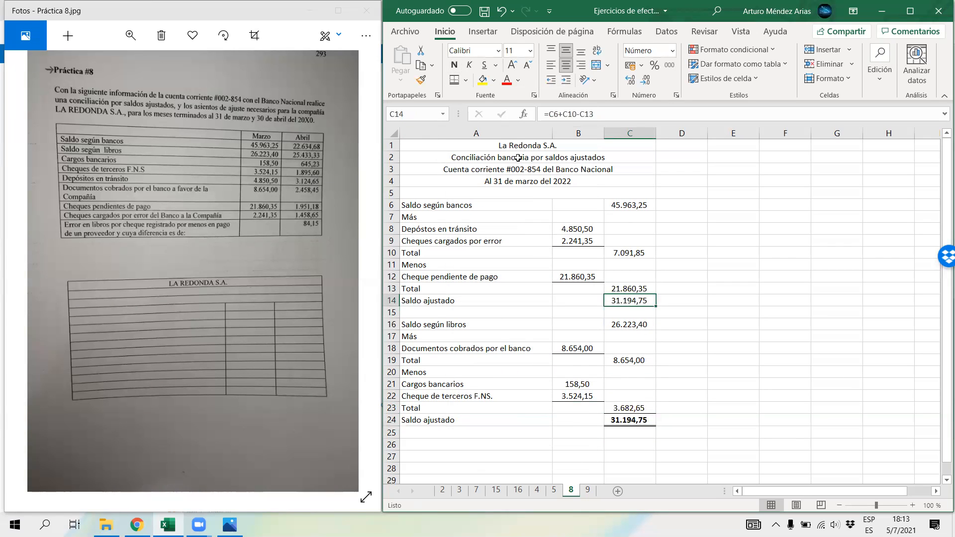
pyautogui.click(454, 80)
pyautogui.click(454, 65)
pyautogui.click(733, 361)
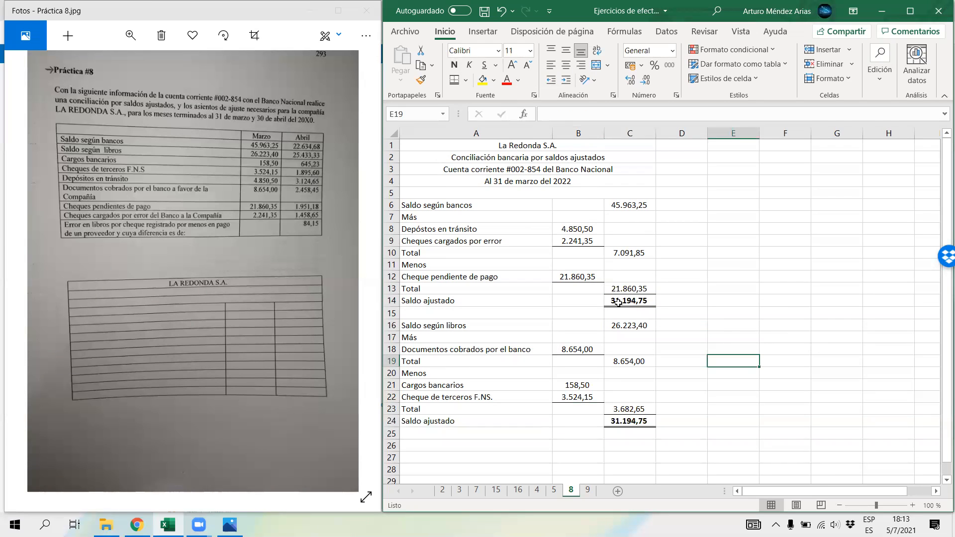
# Step: Make the Saldo ajustado labels in rows 14 and 24 bold
pyautogui.moveTo(626, 301); pyautogui.dragTo(437, 300)
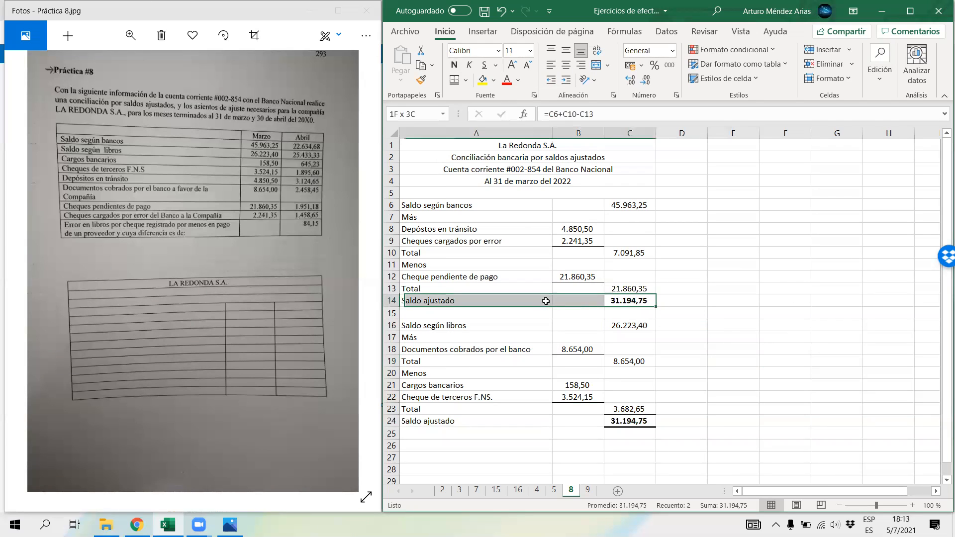
pyautogui.click(454, 64)
pyautogui.click(453, 64)
pyautogui.click(519, 420)
pyautogui.moveTo(555, 422); pyautogui.dragTo(557, 421)
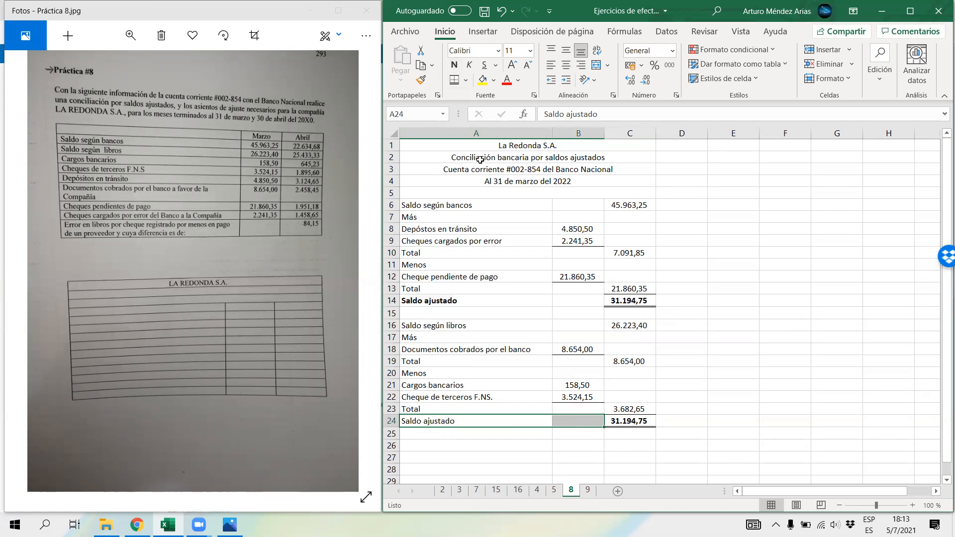
pyautogui.click(454, 65)
pyautogui.click(723, 407)
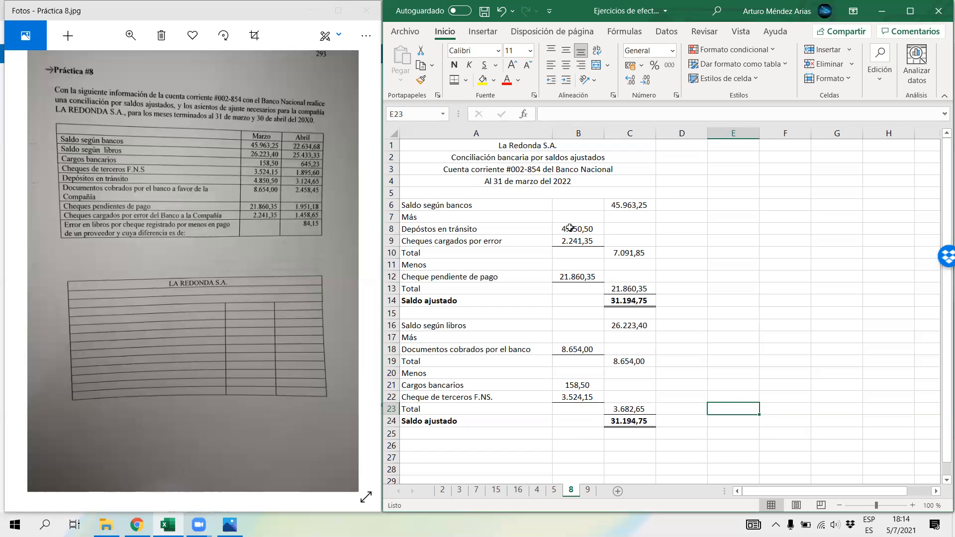
# Step: Copy the March reconciliation A1:C24 to cell E1, fitting columns A and E to their contents
pyautogui.doubleClick(552, 134)
pyautogui.moveTo(552, 146); pyautogui.dragTo(599, 419)
pyautogui.hotkey('ctrl', 'c')
pyautogui.click(697, 147)
pyautogui.hotkey('ctrl', 'v')
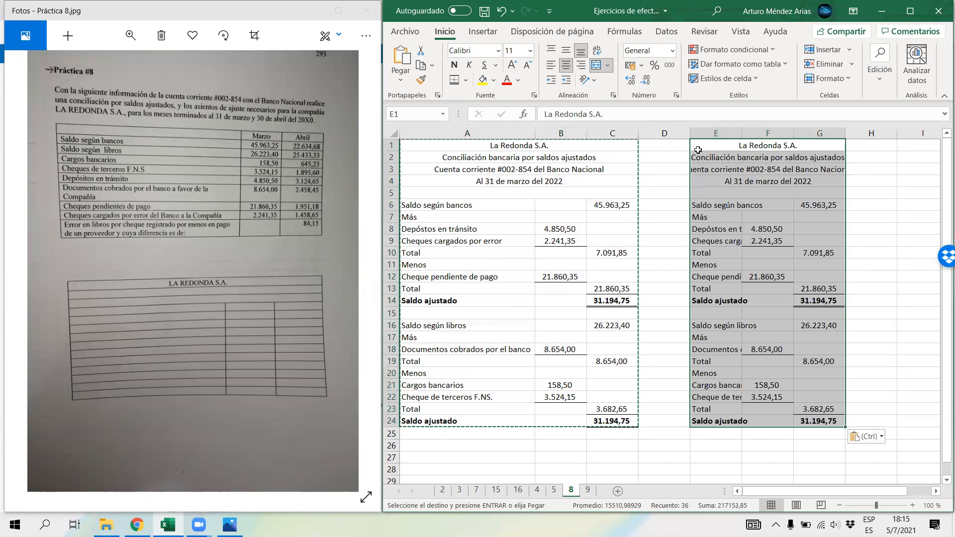
pyautogui.moveTo(736, 217); pyautogui.dragTo(736, 209)
pyautogui.doubleClick(740, 129)
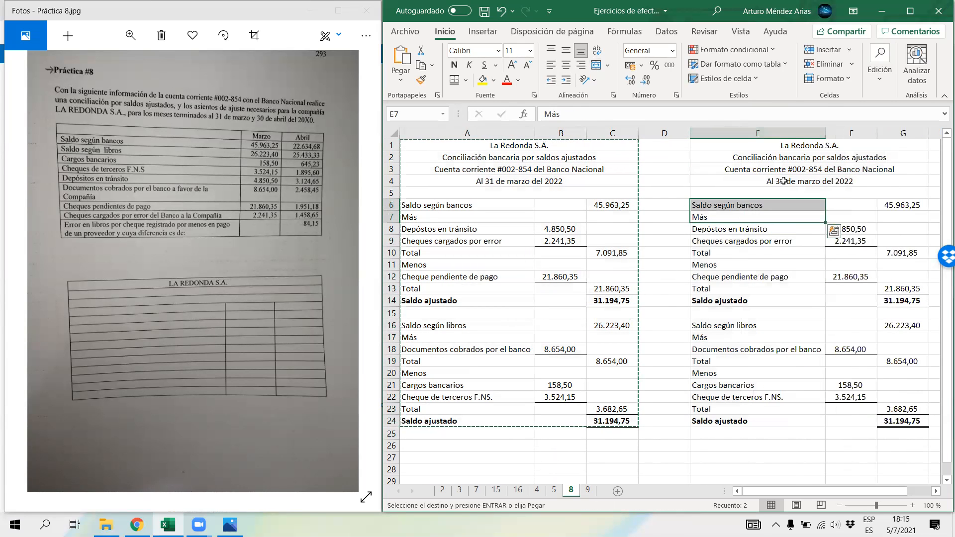
# Step: Change the date line of the copied reconciliation in E4 to "Al 30 de abril del 2022"
pyautogui.click(746, 181)
pyautogui.click(599, 114)
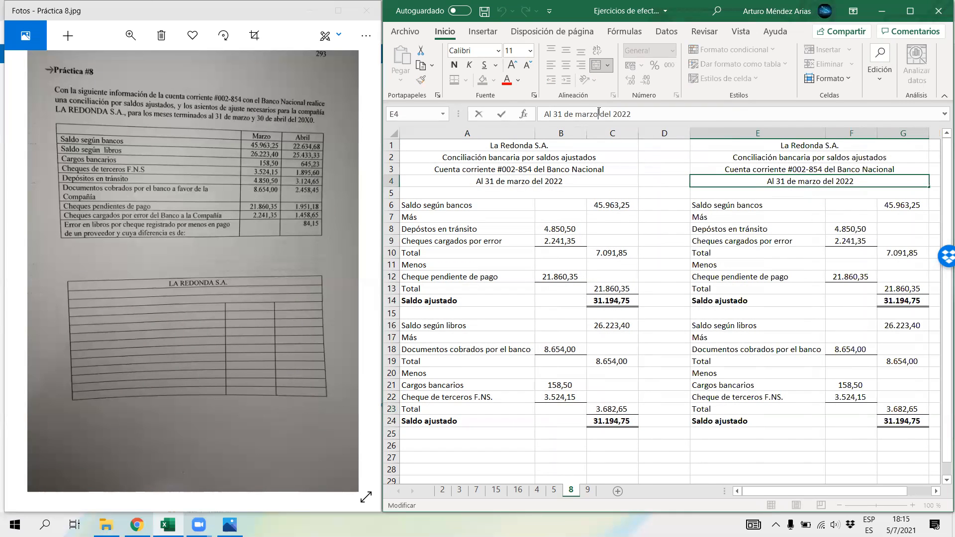
pyautogui.moveTo(599, 112); pyautogui.dragTo(556, 112)
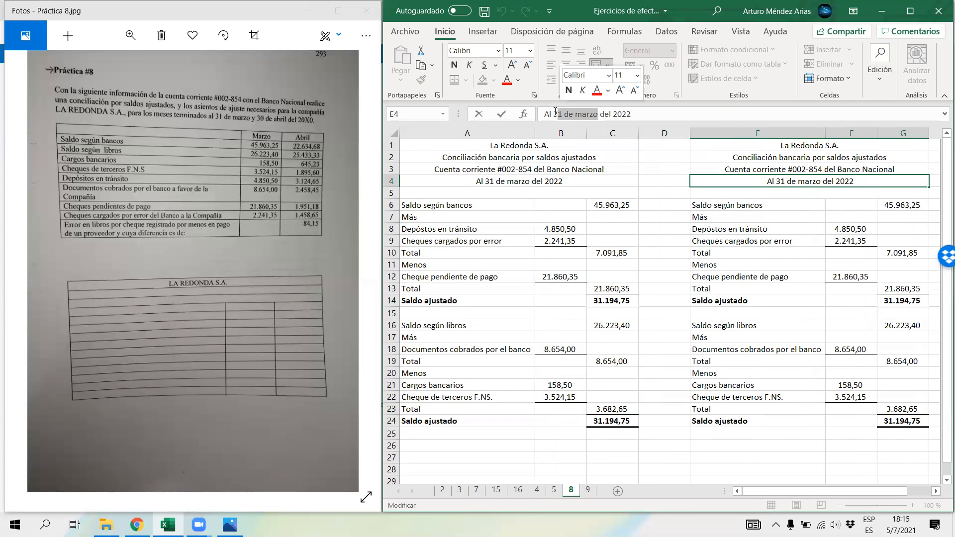
pyautogui.write('0 de abril')
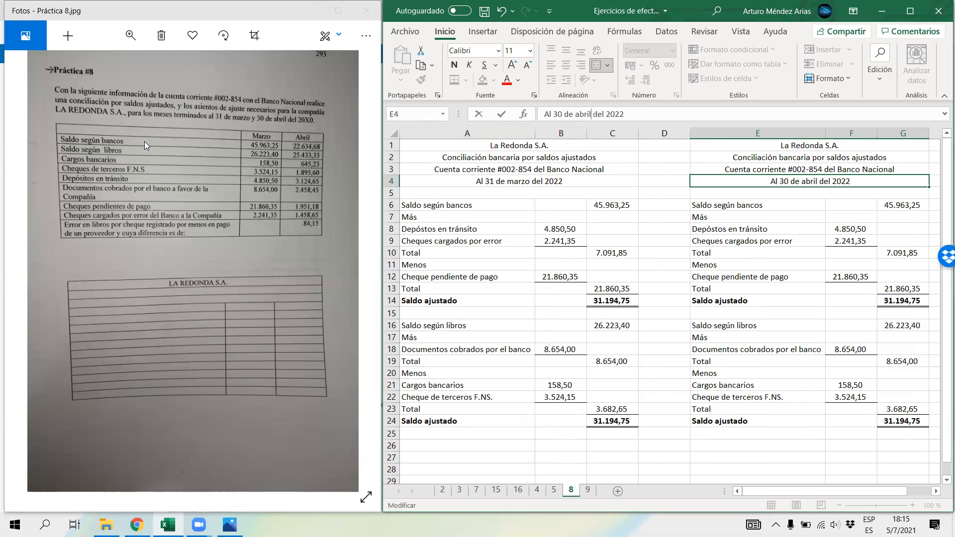
pyautogui.click(773, 313)
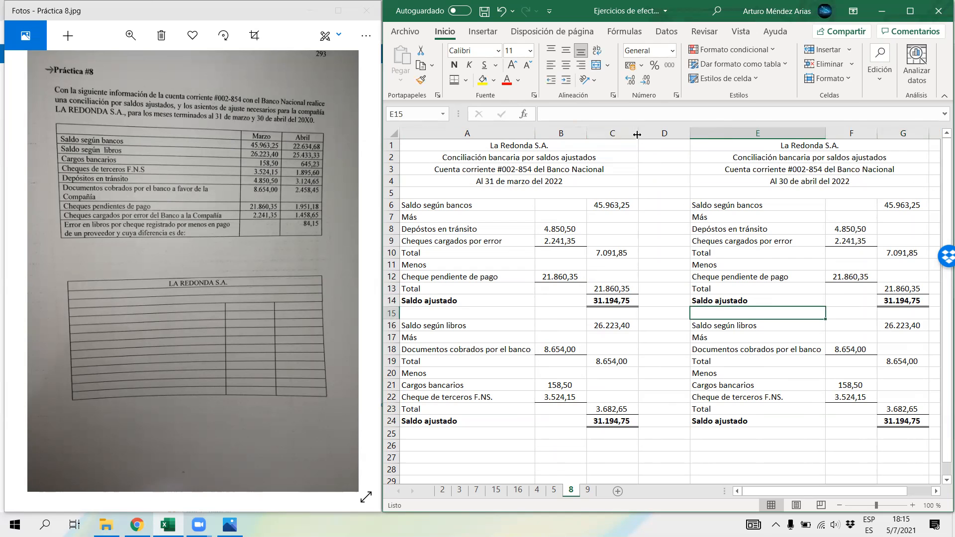
# Step: Hide columns A to C and clear the copied amounts and formulas in F6:G24
pyautogui.moveTo(617, 132); pyautogui.dragTo(494, 133)
pyautogui.rightClick(495, 133)
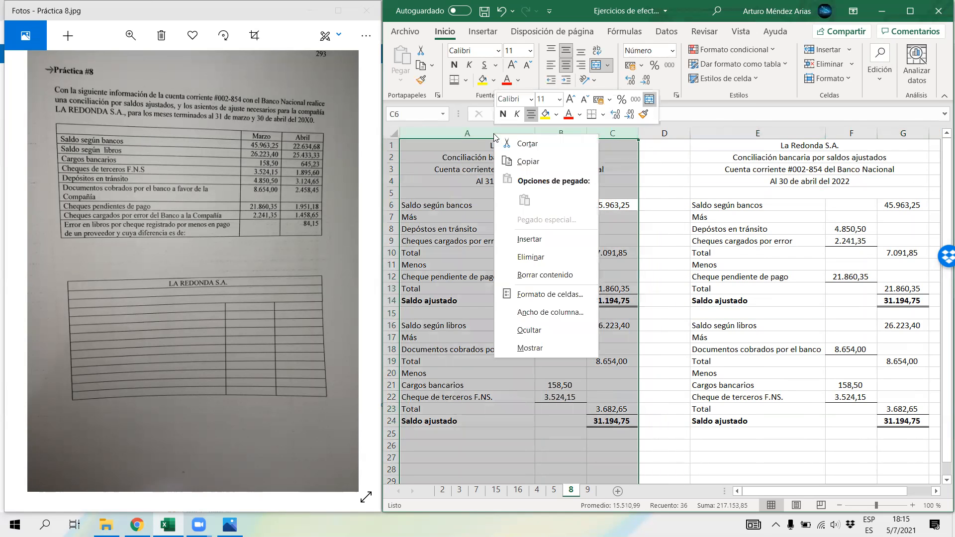
pyautogui.click(531, 329)
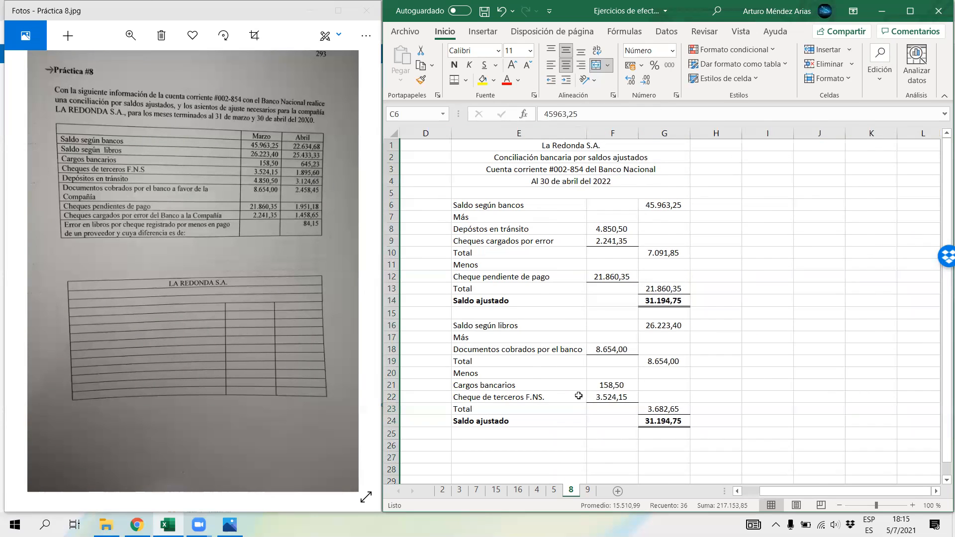
pyautogui.moveTo(609, 206); pyautogui.dragTo(673, 423)
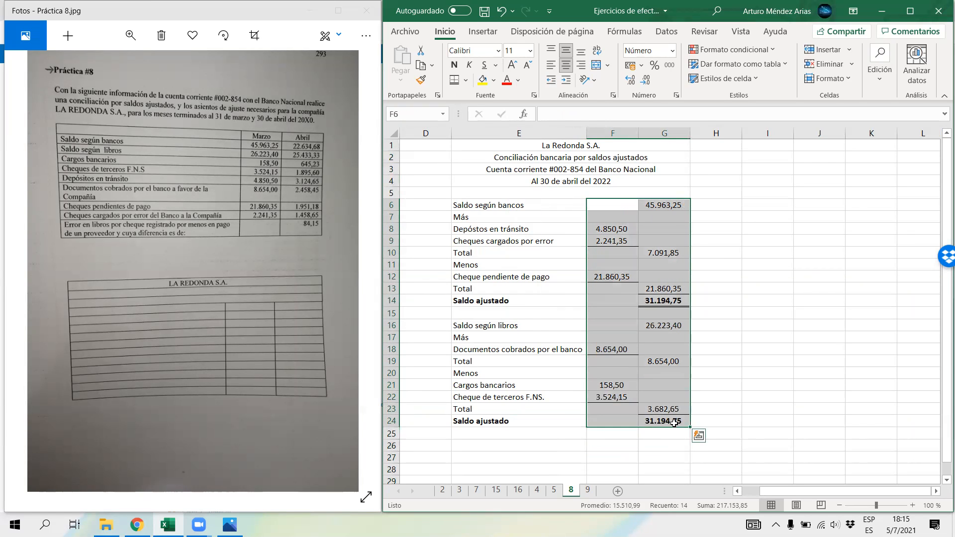
pyautogui.press('Delete')
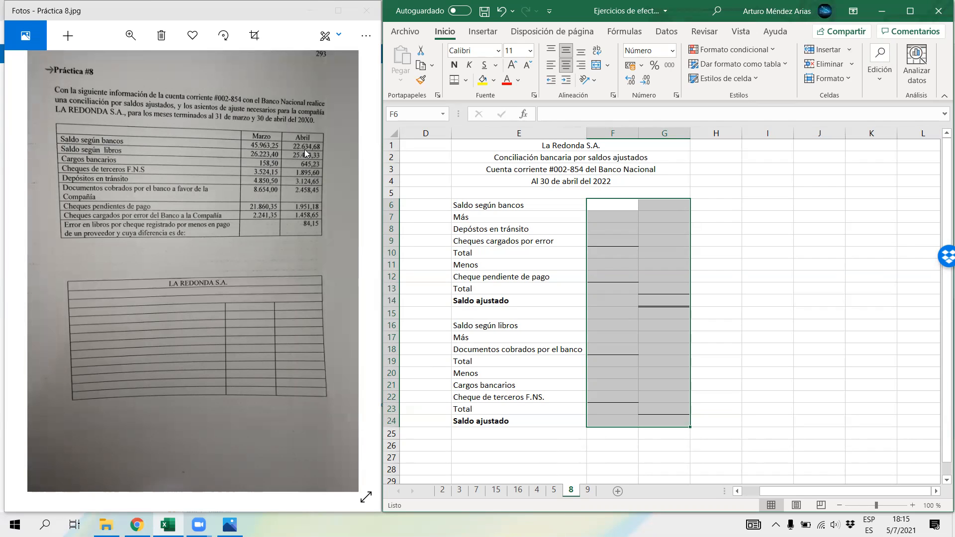
# Step: Enter the April balances: 22.634,68 per bank in G6 and 25.433,33 per books in G16
pyautogui.click(667, 206)
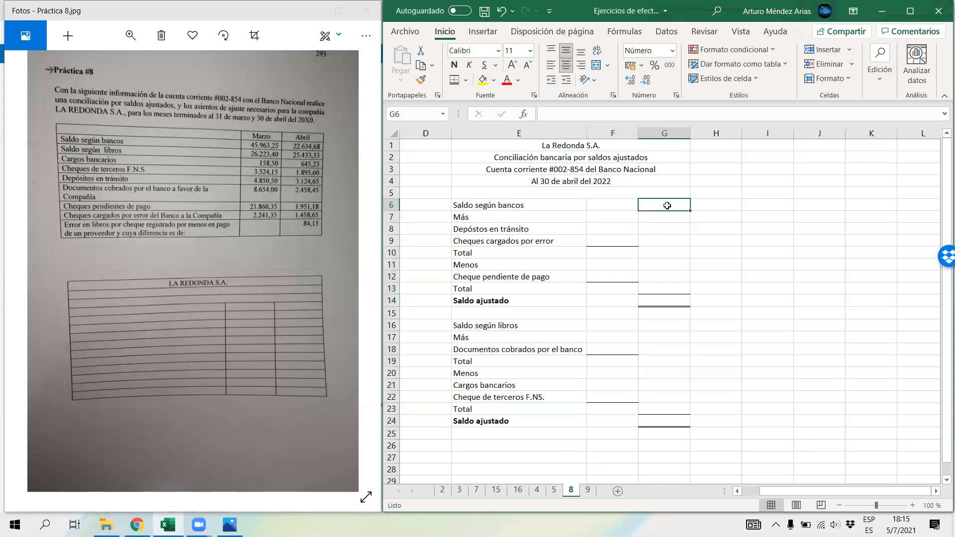
pyautogui.write('2263')
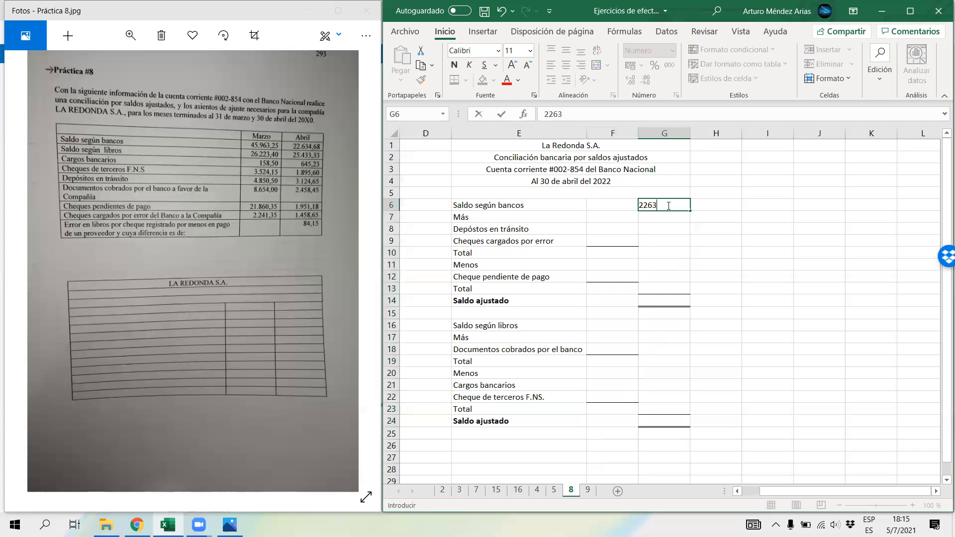
pyautogui.press('BackSpace')
pyautogui.write('34,68')
pyautogui.press('Return')
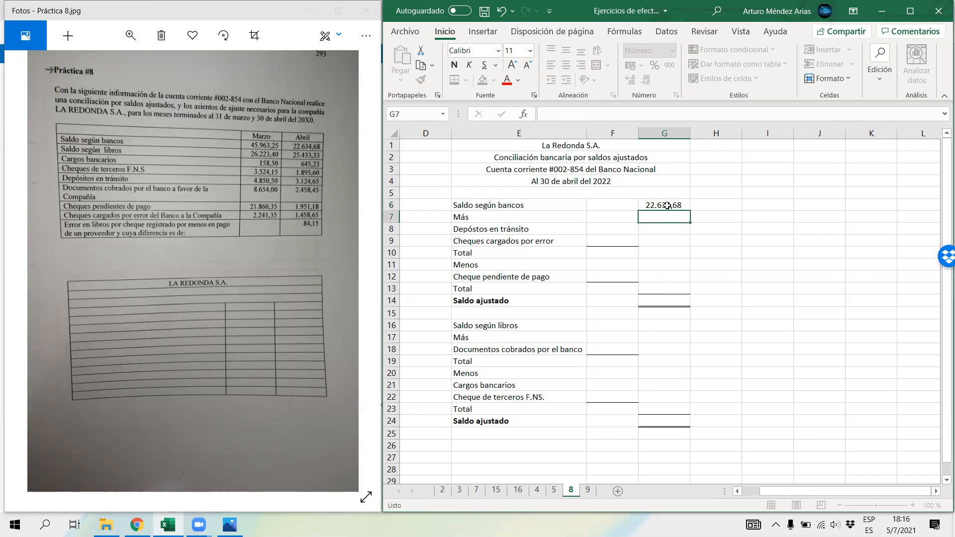
pyautogui.click(670, 326)
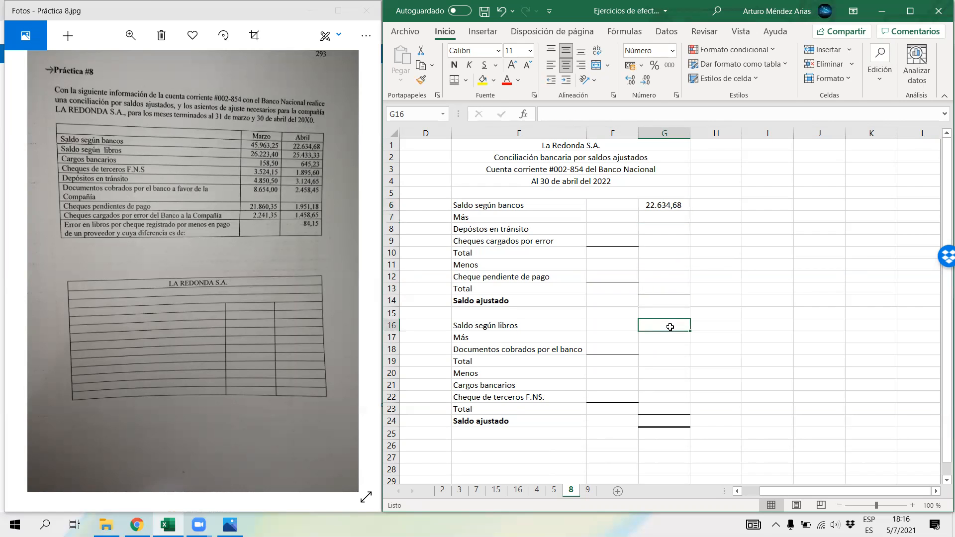
pyautogui.write('25433,33')
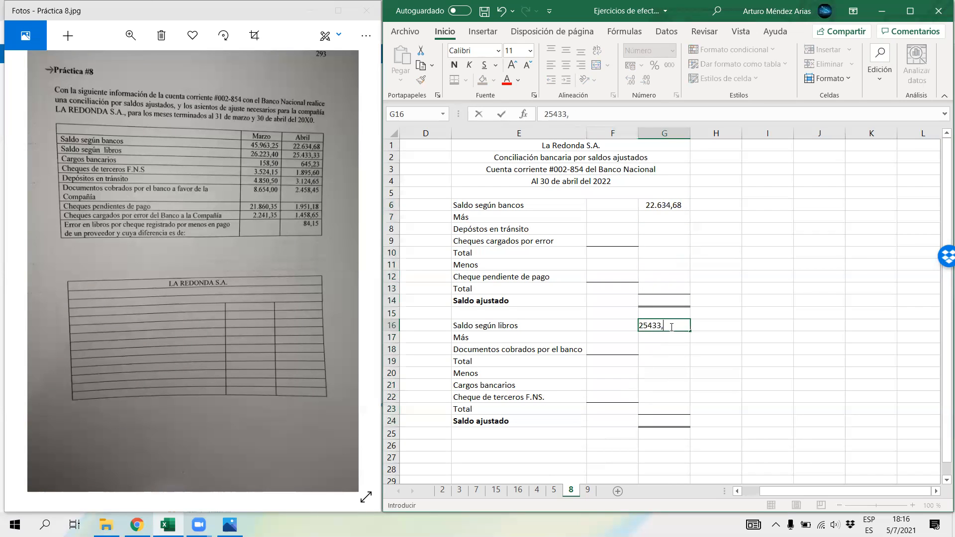
pyautogui.press('Return')
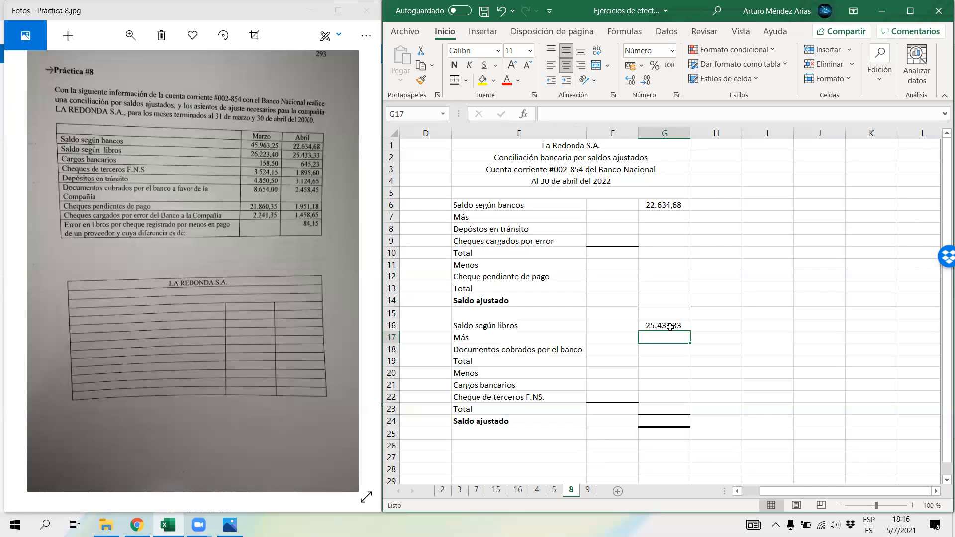
# Step: Enter the April books deductions: bank charges of 645,23 in F21 and third-party F.N.S. checks of 1.895,60 in F22
pyautogui.click(602, 382)
pyautogui.write('645,23')
pyautogui.press('Return')
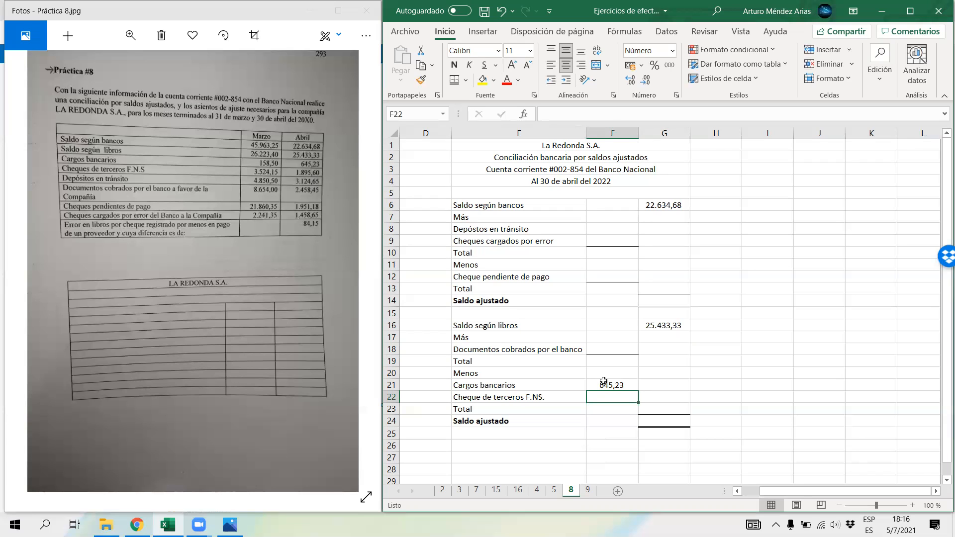
pyautogui.write('1895,60')
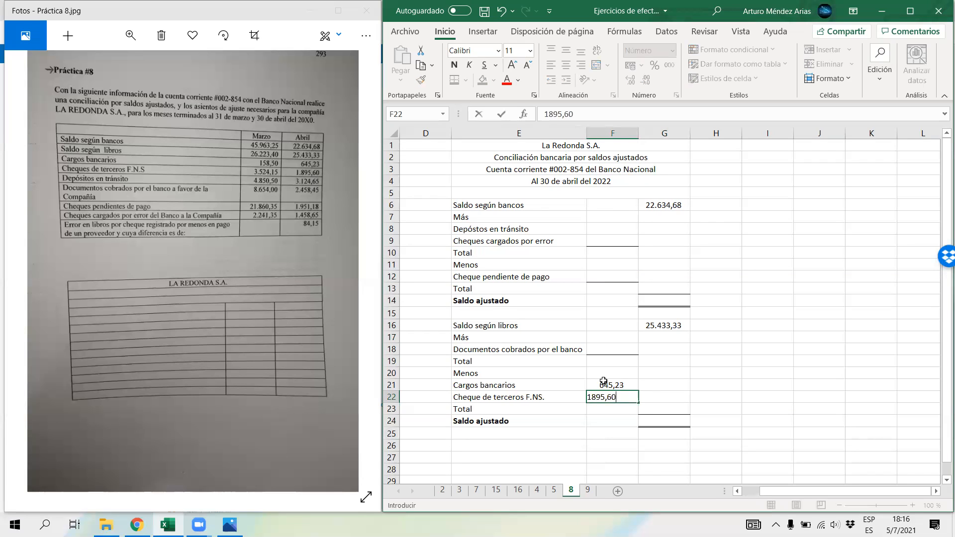
pyautogui.press('Return')
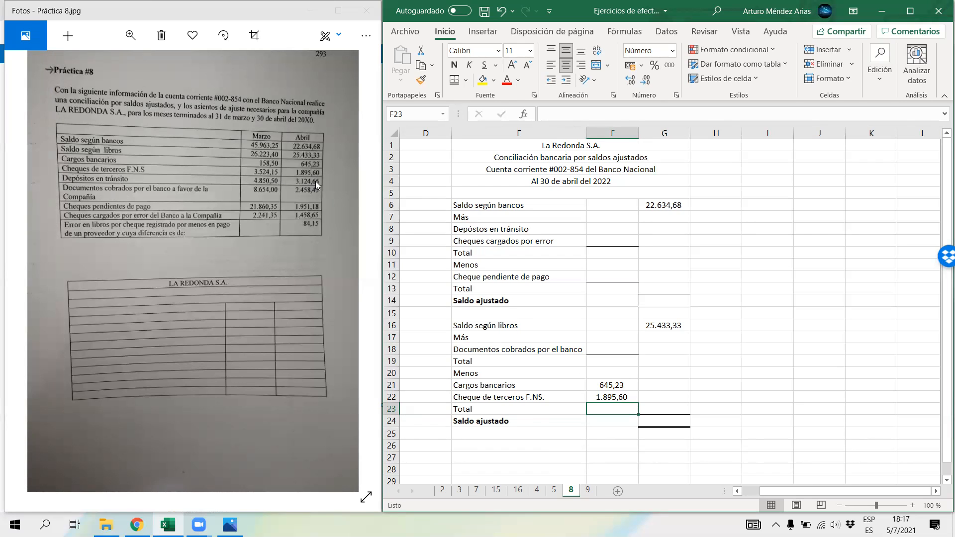
# Step: Enter April's deposits in transit of 3.124,65 in F8 and documents collected by the bank of 2.458,45 in F18
pyautogui.click(595, 227)
pyautogui.write('3')
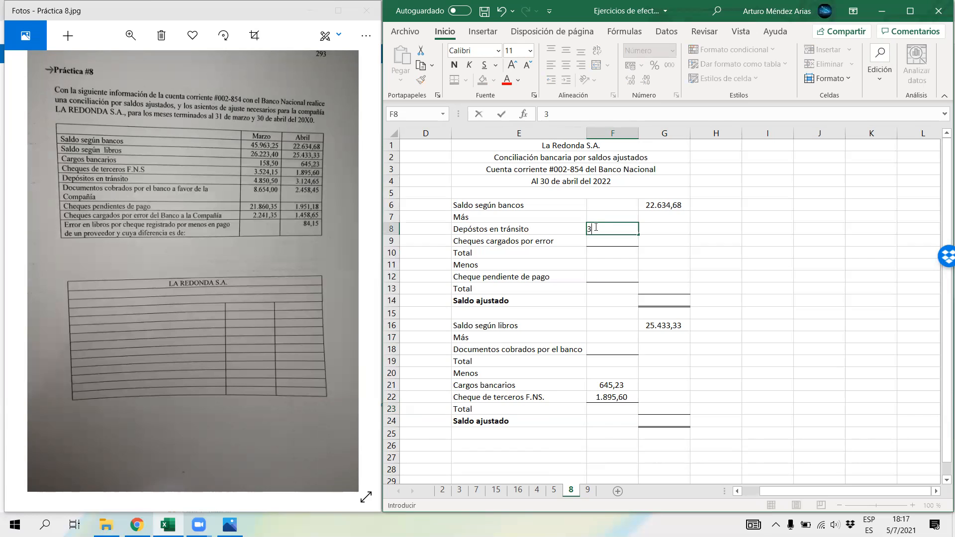
pyautogui.write('.124,65')
pyautogui.press('Return')
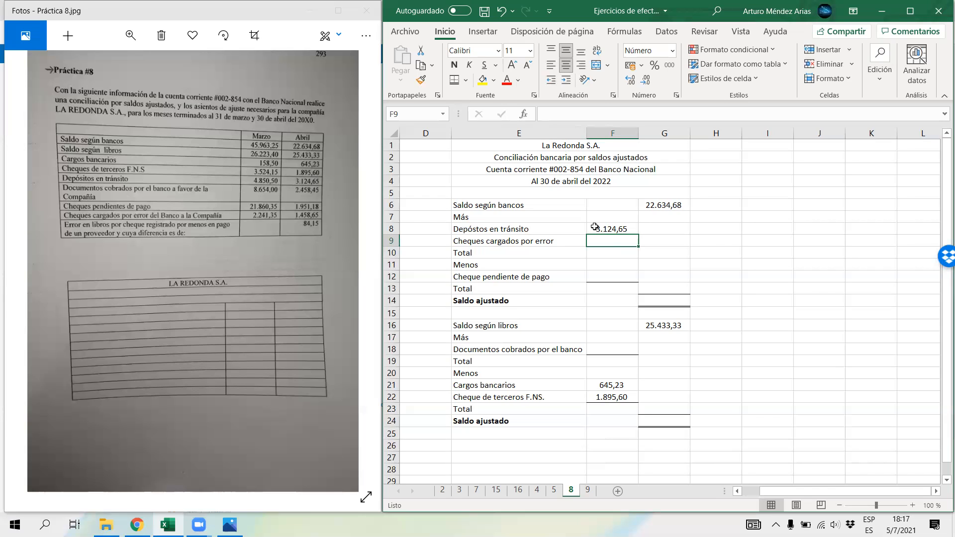
pyautogui.click(597, 349)
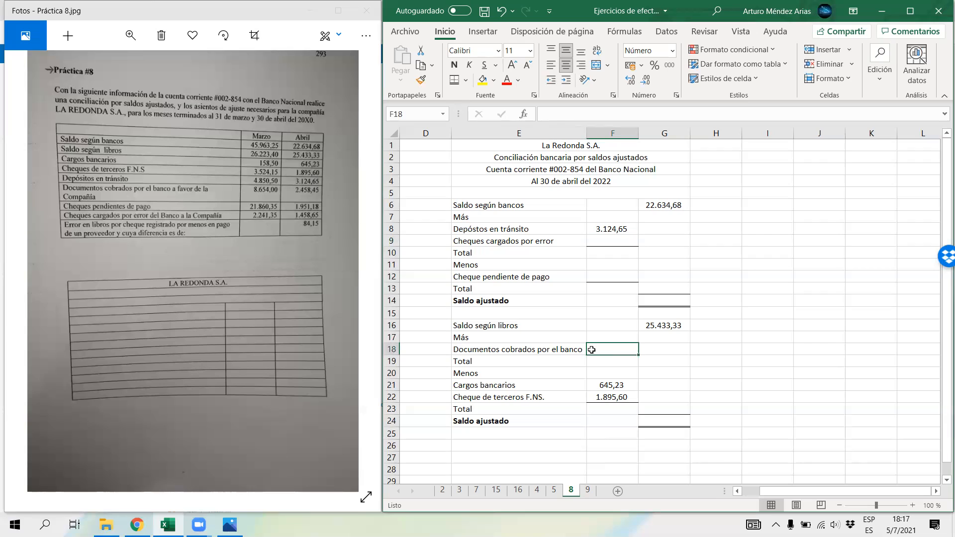
pyautogui.write('2')
pyautogui.write('8,45')
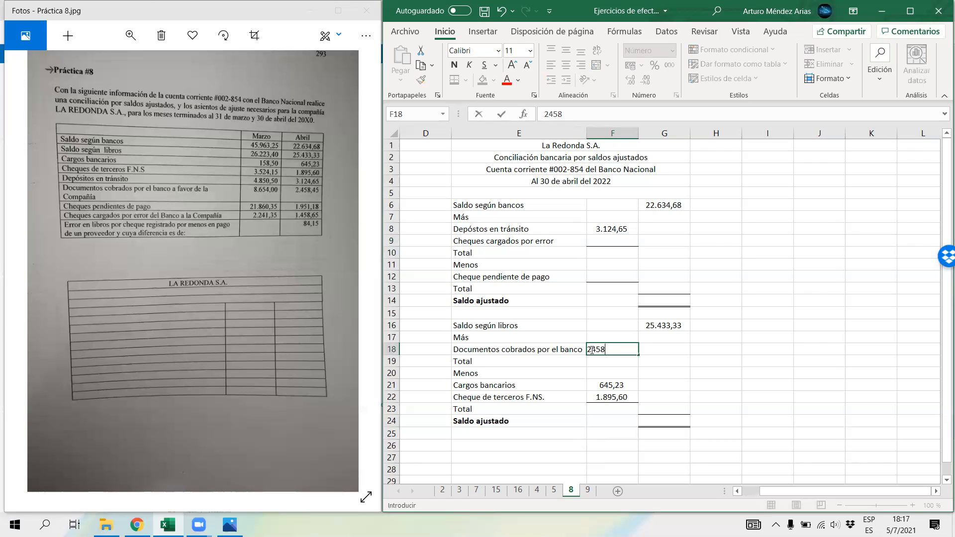
pyautogui.press('Return')
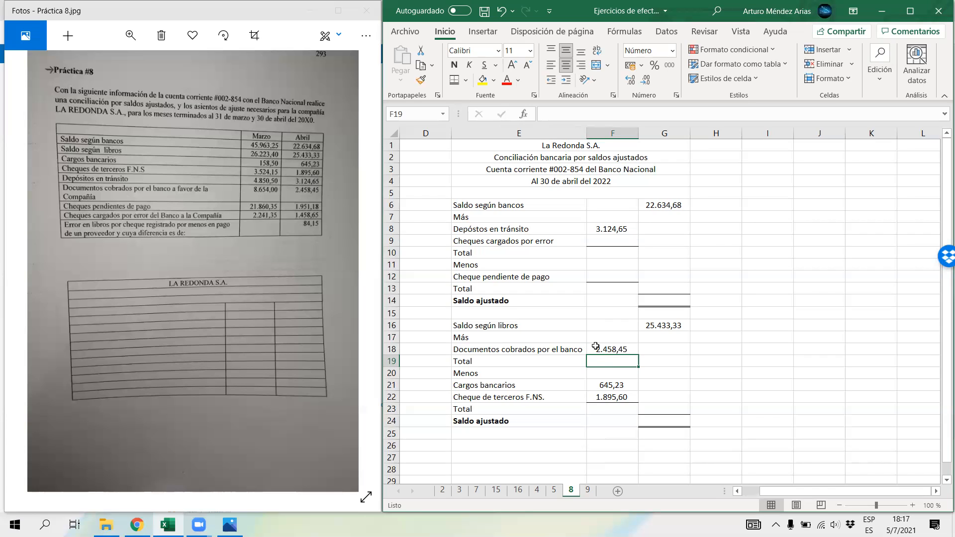
# Step: Enter April's outstanding checks of 1.951,18 in F12 and the checks charged in error of 1.458,65 in F9
pyautogui.click(602, 279)
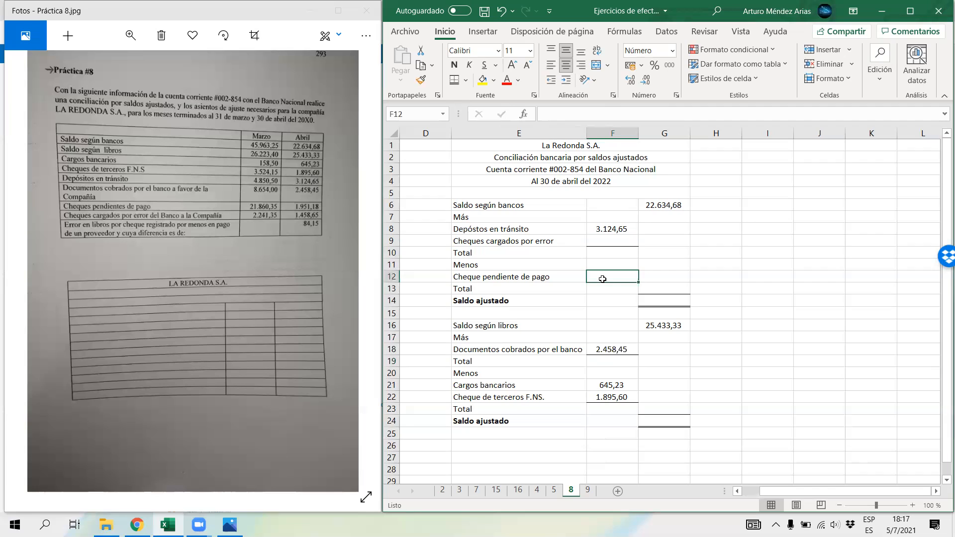
pyautogui.write('1951,18')
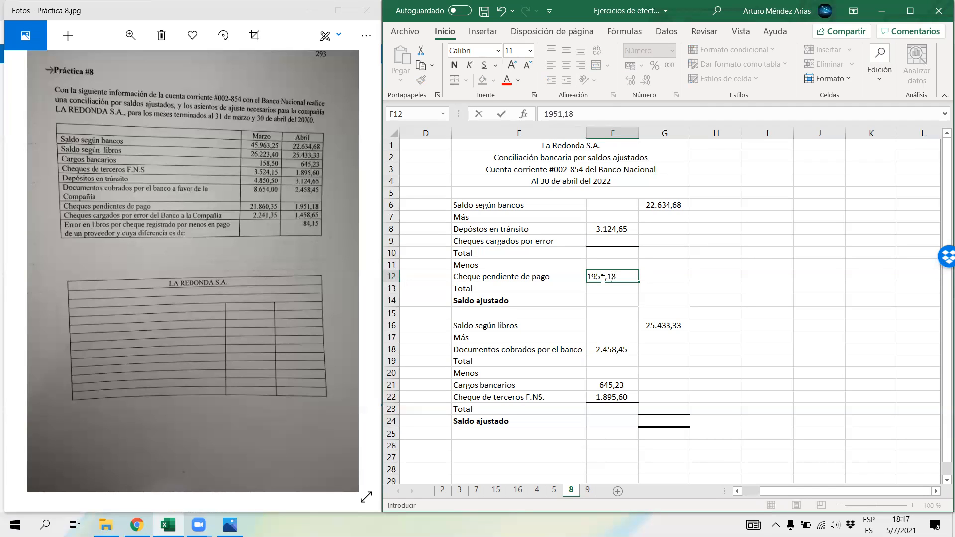
pyautogui.press('Return')
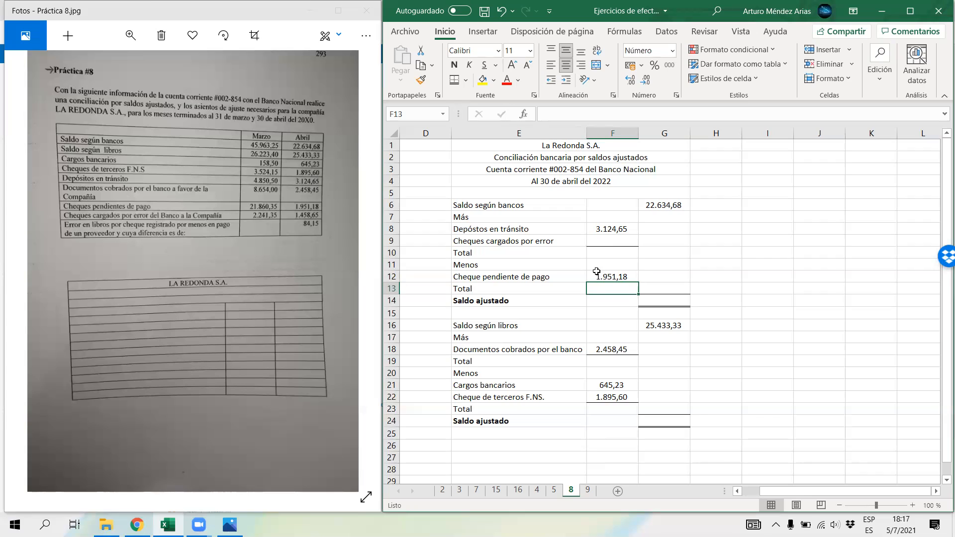
pyautogui.click(601, 242)
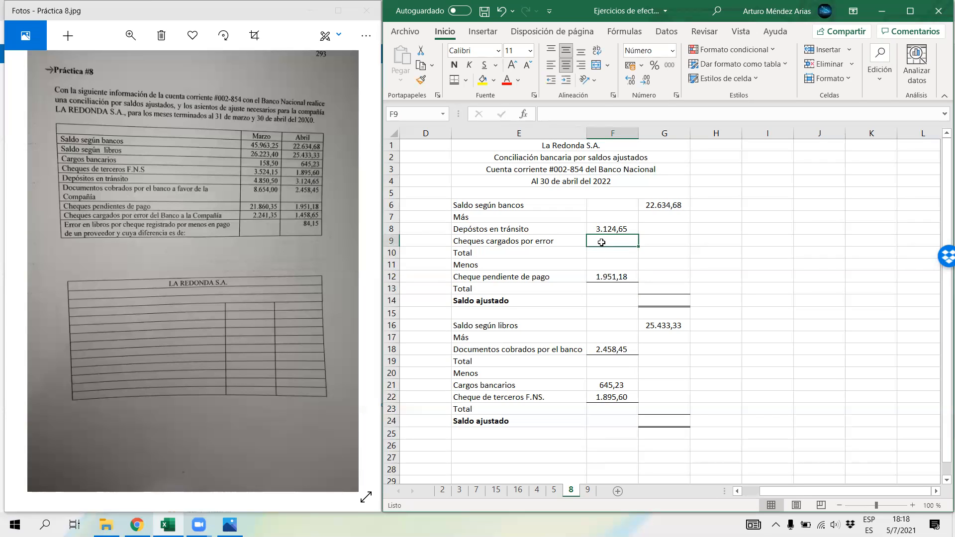
pyautogui.write('1458,65')
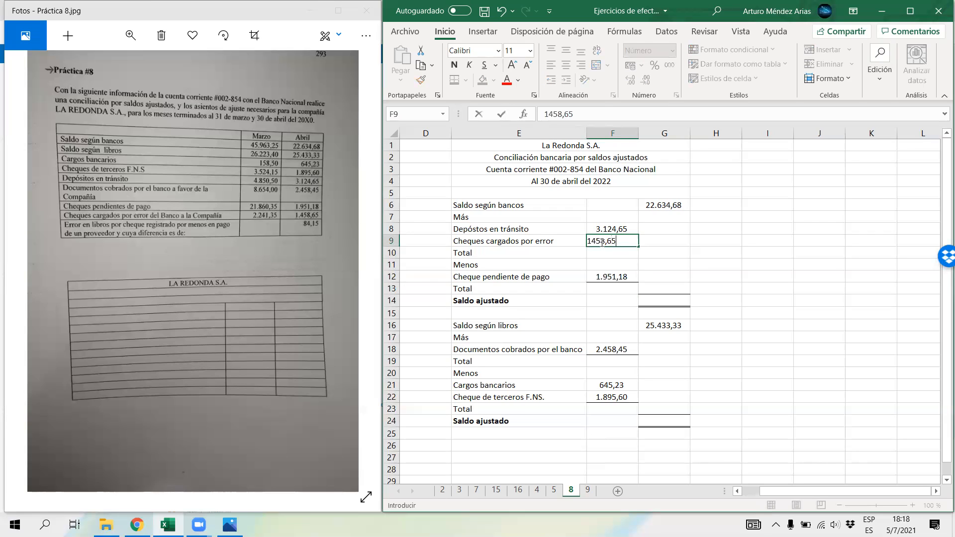
pyautogui.press('Return')
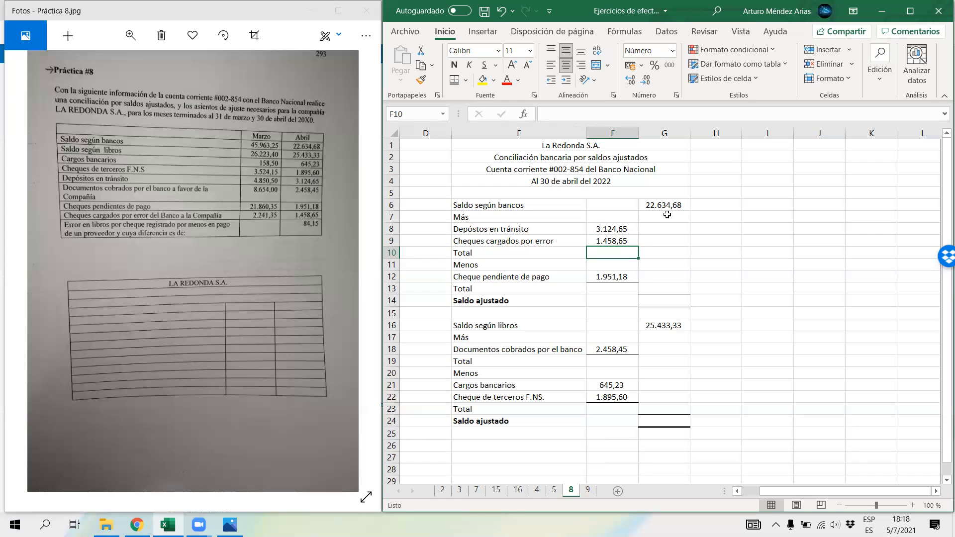
# Step: Move the books deductions block E21:G24 down one row to free row 21 beneath Menos
pyautogui.moveTo(517, 206); pyautogui.dragTo(681, 277)
pyautogui.moveTo(482, 328); pyautogui.dragTo(618, 436)
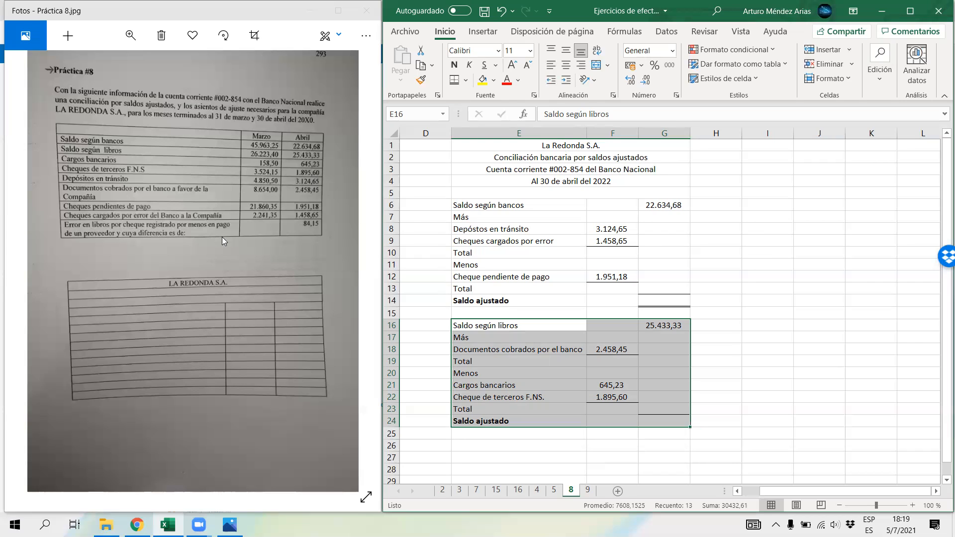
pyautogui.click(469, 384)
pyautogui.moveTo(469, 385)
pyautogui.mouseDown()
pyautogui.moveTo(650, 422)
pyautogui.moveTo(631, 442)
pyautogui.mouseUp()
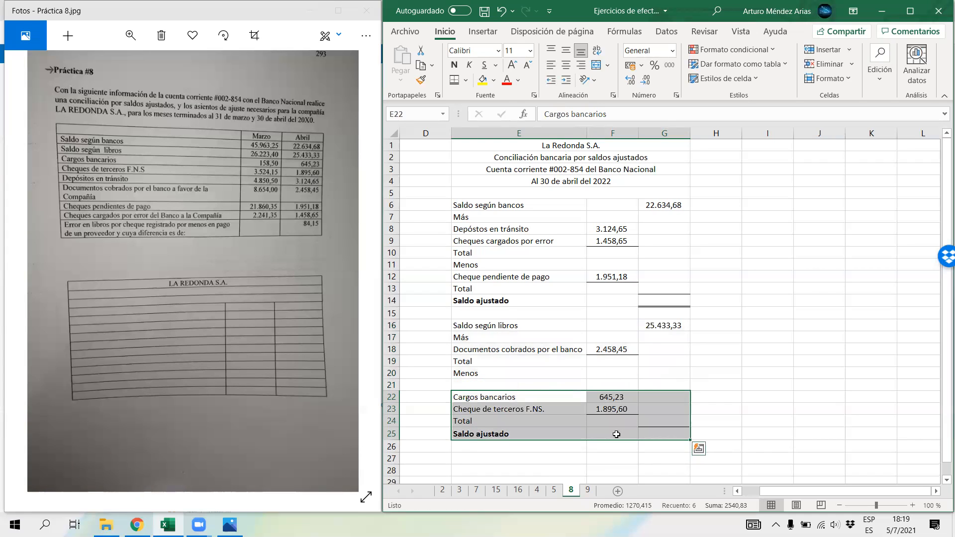
# Step: Label E21 "Error en cheque registrado por menos" and fit the width of column E to its text
pyautogui.click(534, 382)
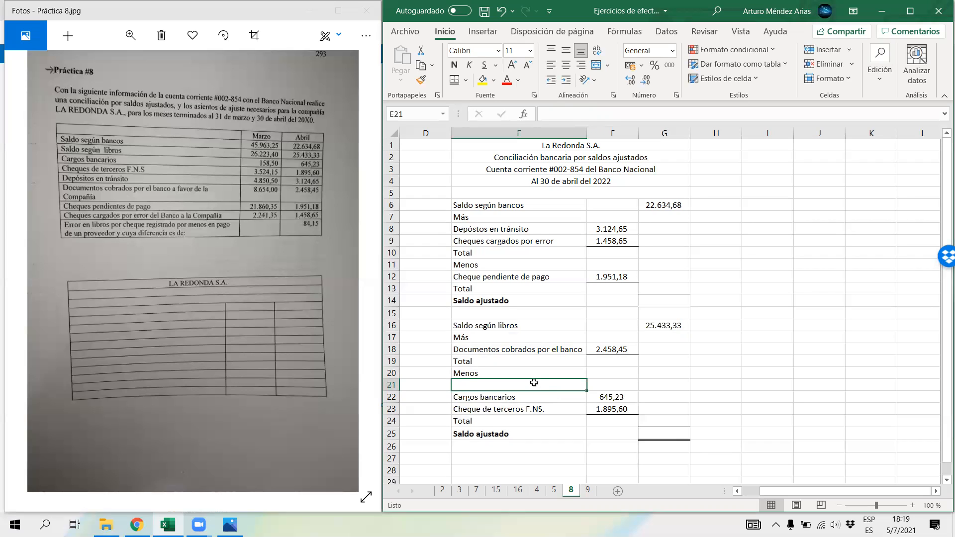
pyautogui.write('Ero')
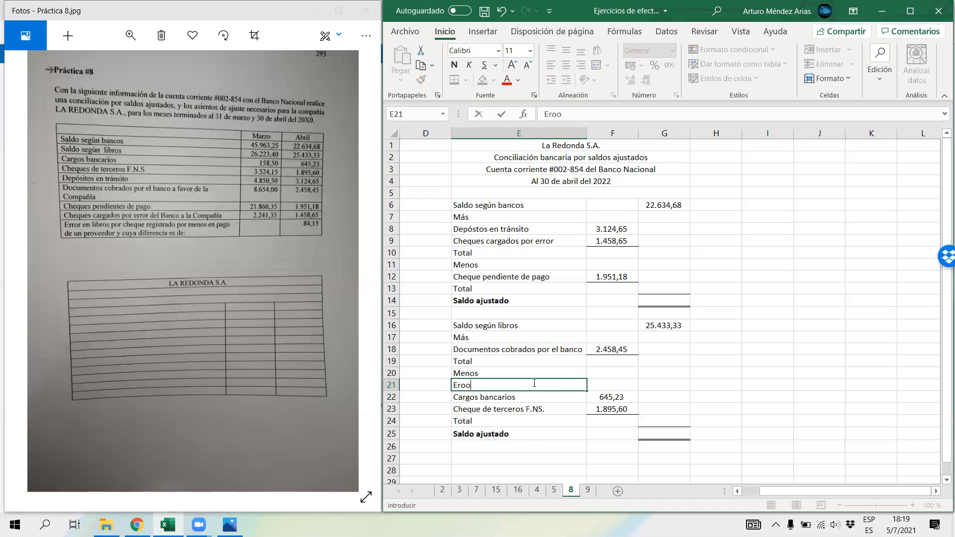
pyautogui.press('BackSpace')
pyautogui.write('ror en cheque regis')
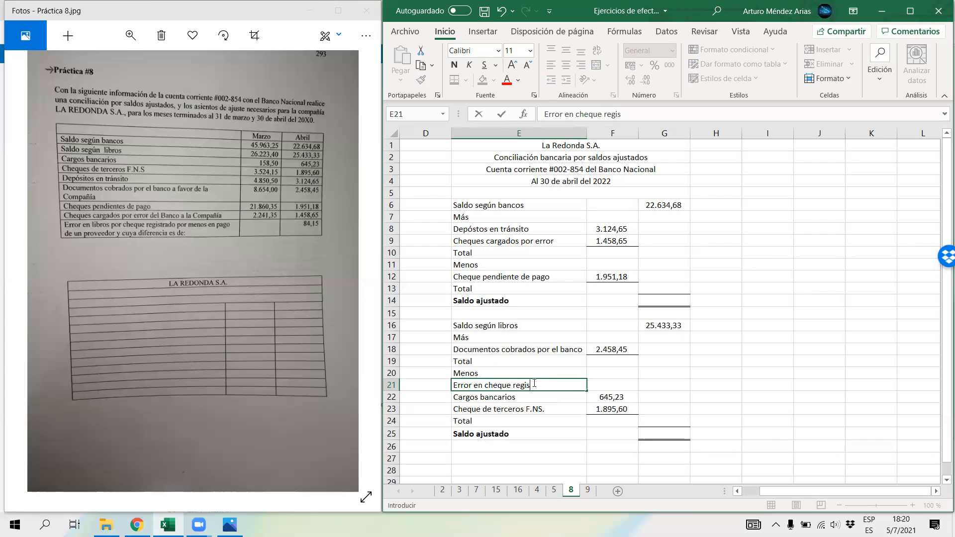
pyautogui.write('trado por meno')
pyautogui.write('s')
pyautogui.press('Return')
pyautogui.write('ç')
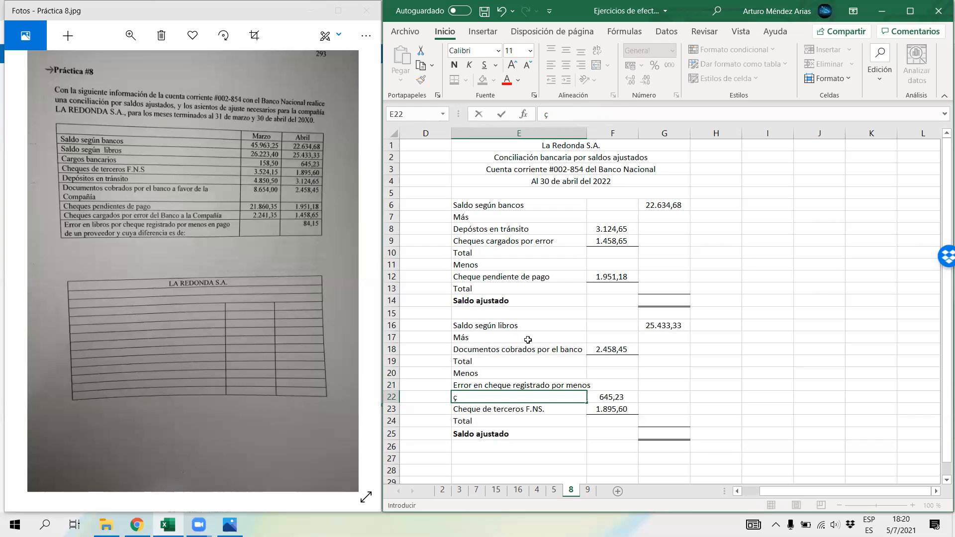
pyautogui.doubleClick(586, 132)
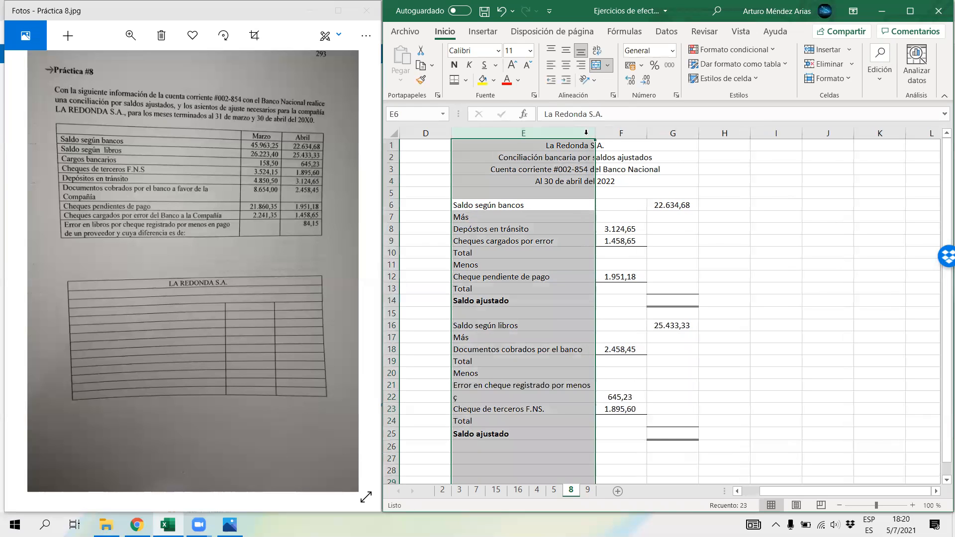
# Step: Enter the check recording error of 84,15 in F21 and centre it in the cell
pyautogui.click(611, 387)
pyautogui.write('84,15')
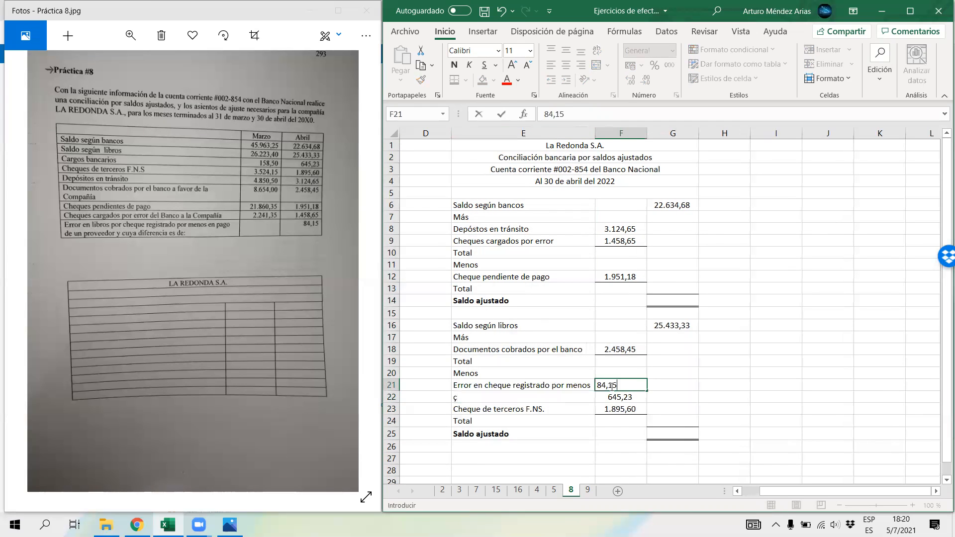
pyautogui.press('Return')
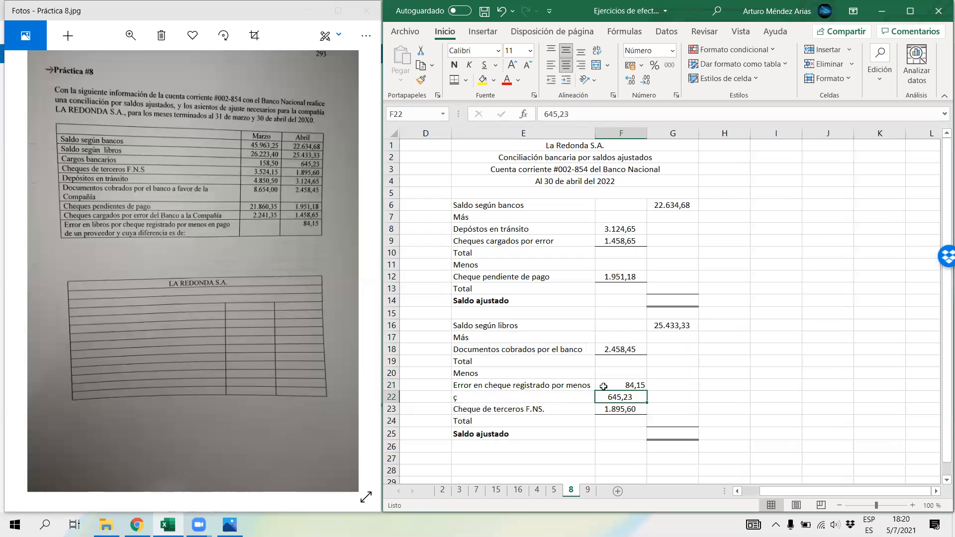
pyautogui.click(642, 386)
pyautogui.click(567, 67)
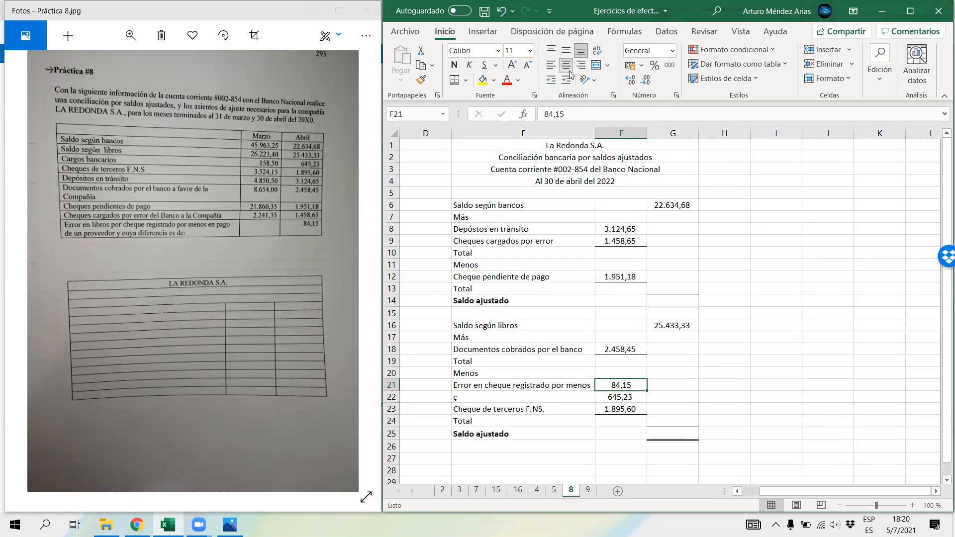
# Step: Total the bank additions in G10 by adding F8 and F9
pyautogui.click(659, 255)
pyautogui.write('=')
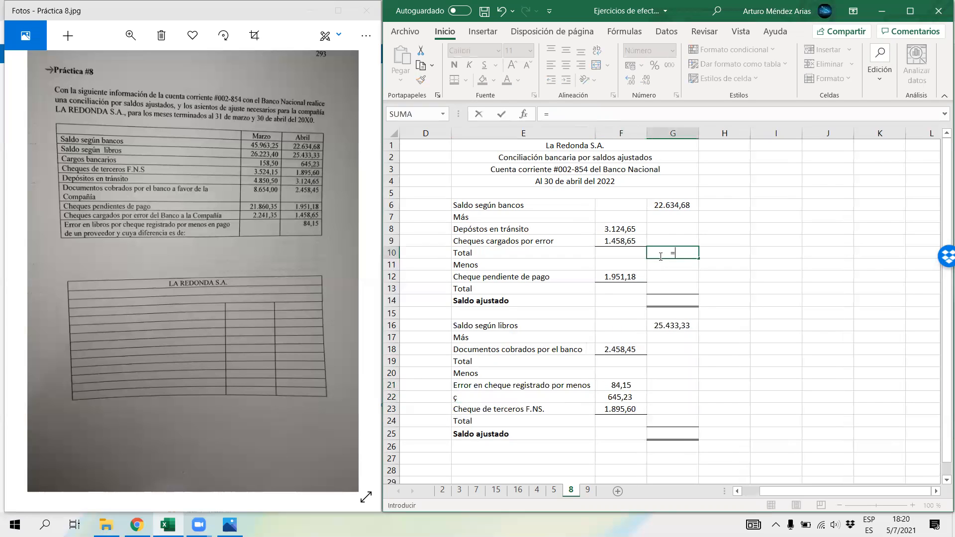
pyautogui.click(632, 227)
pyautogui.write('+')
pyautogui.click(635, 240)
pyautogui.press('Return')
pyautogui.press('Return')
# Step: Carry the outstanding checks amount from F12 into the deductions total in G13 with a cell reference
pyautogui.press('Down')
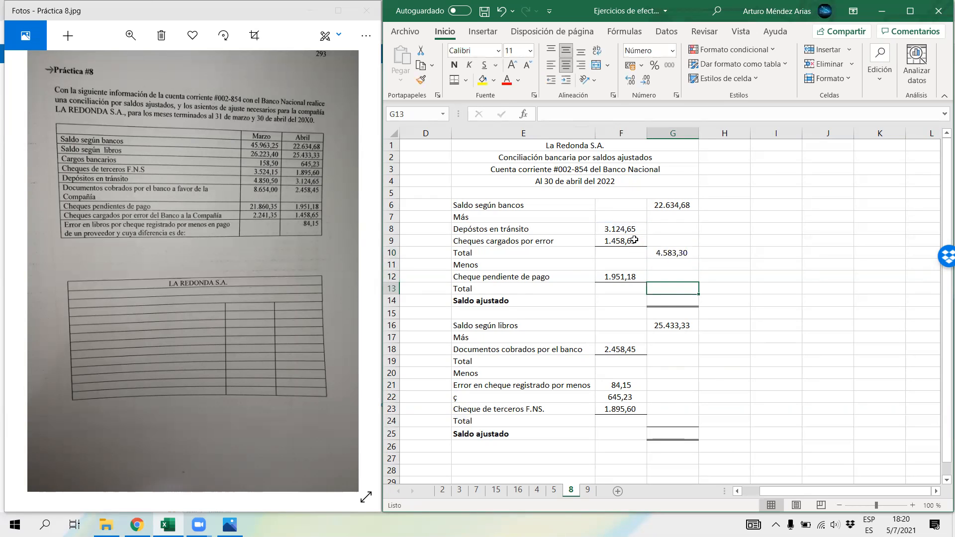
pyautogui.write('=')
pyautogui.press('Left')
pyautogui.press('Up')
pyautogui.press('Return')
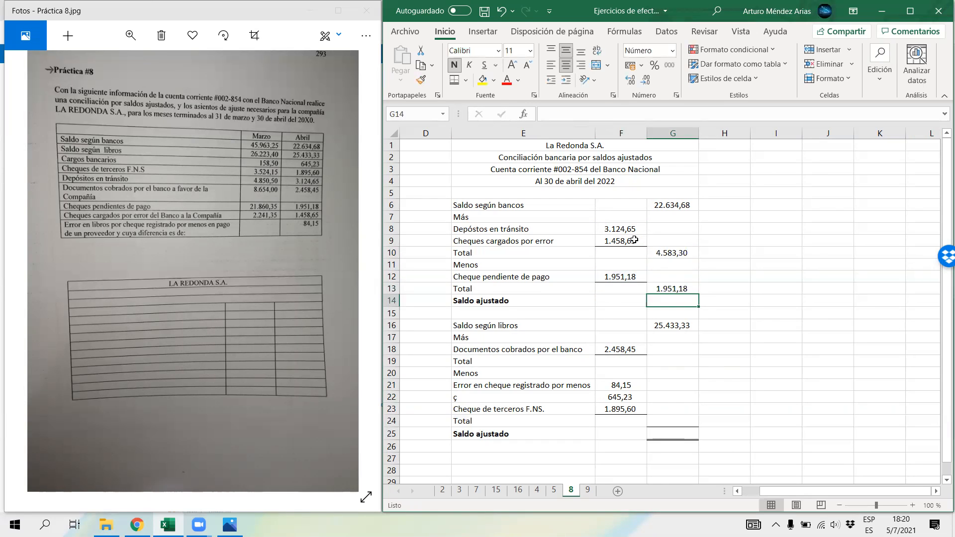
# Step: Calculate April's adjusted bank balance in G14 with the formula =G6+G10-G13
pyautogui.write('=')
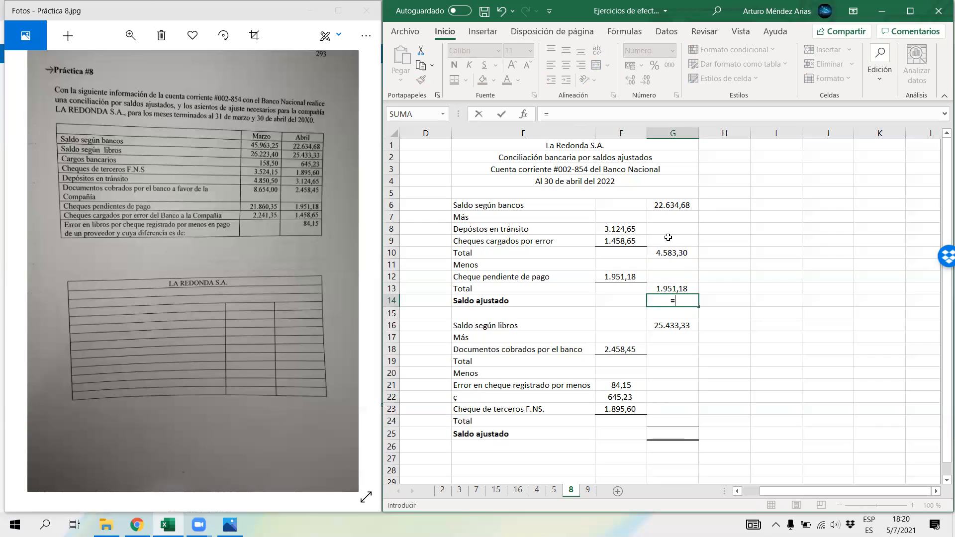
pyautogui.click(663, 206)
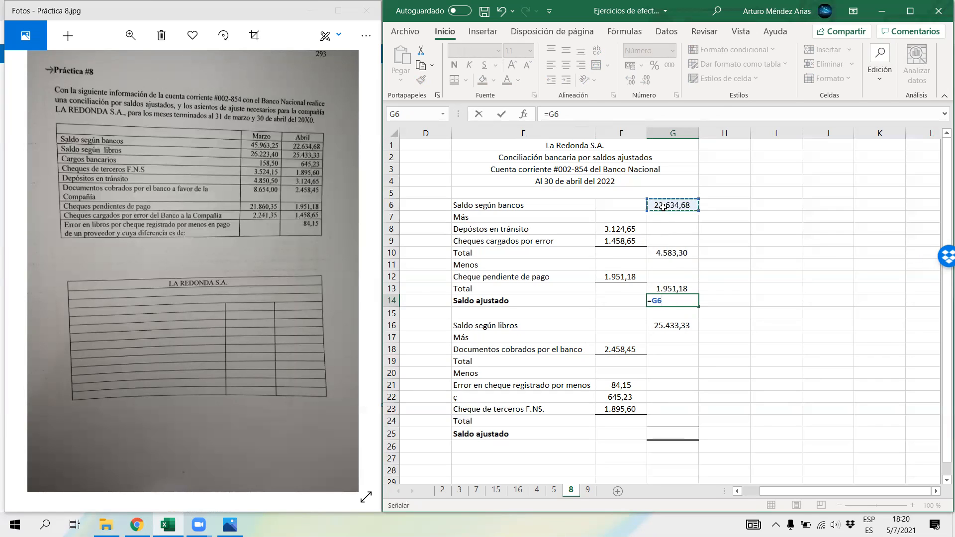
pyautogui.write('+')
pyautogui.click(663, 253)
pyautogui.write('-')
pyautogui.click(665, 285)
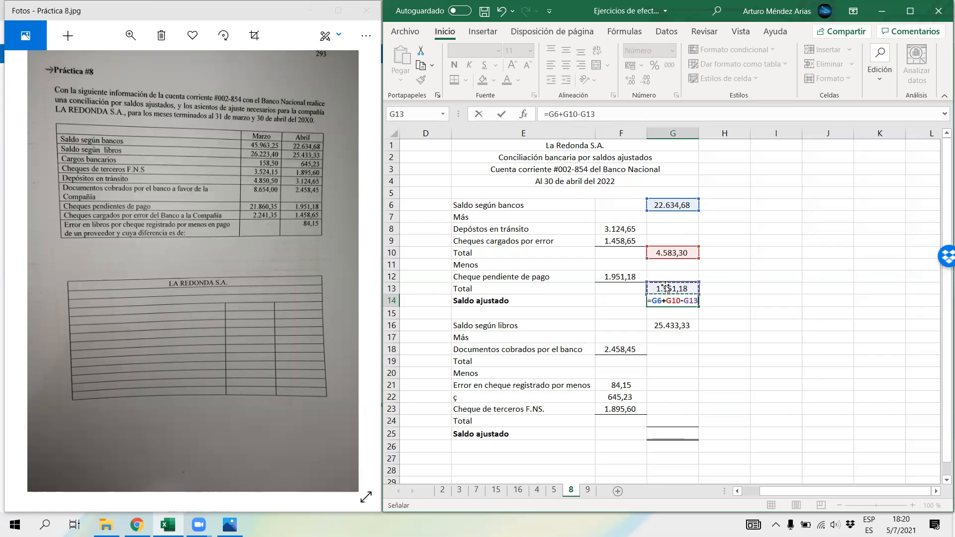
pyautogui.press('Return')
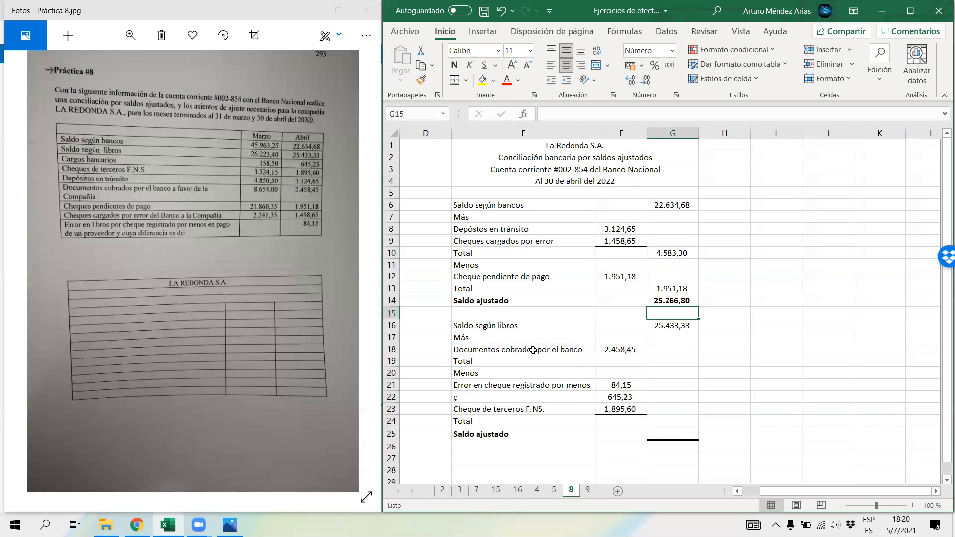
# Step: Carry the documents collected by the bank from F18 into the books additions total in G19 with a cell reference
pyautogui.moveTo(503, 331); pyautogui.dragTo(661, 420)
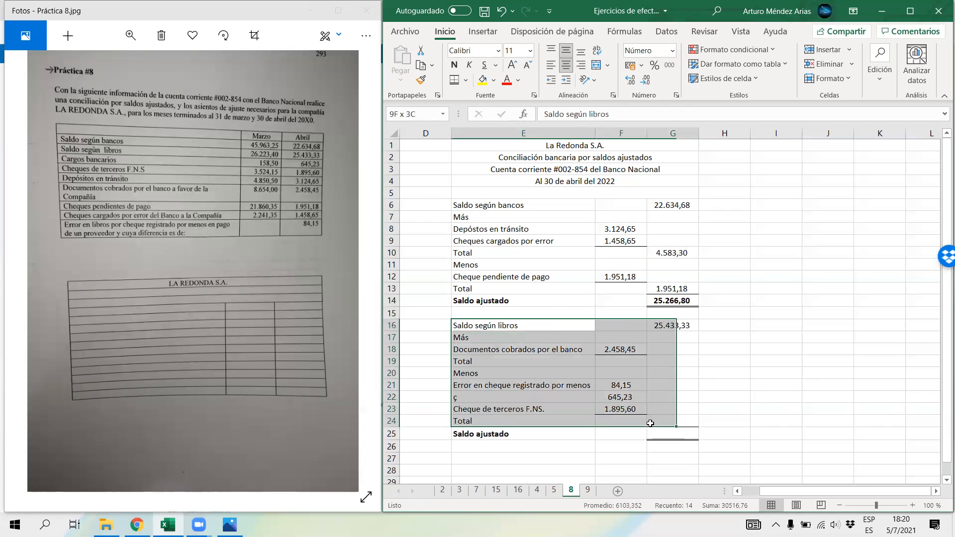
pyautogui.click(660, 361)
pyautogui.write('=')
pyautogui.press('Left')
pyautogui.press('Up')
pyautogui.press('Return')
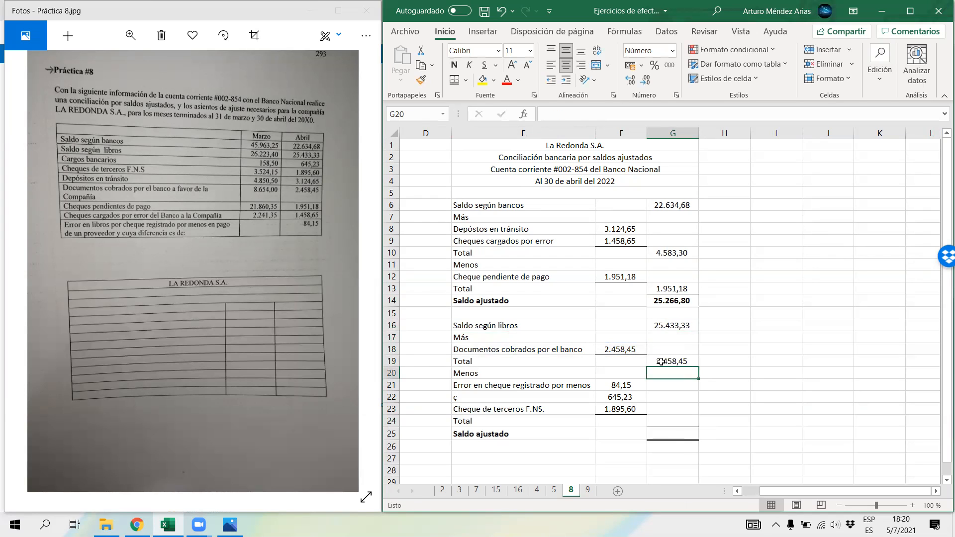
# Step: Total the books deductions in G24 by adding F21, F22 and F23
pyautogui.click(687, 419)
pyautogui.write('=')
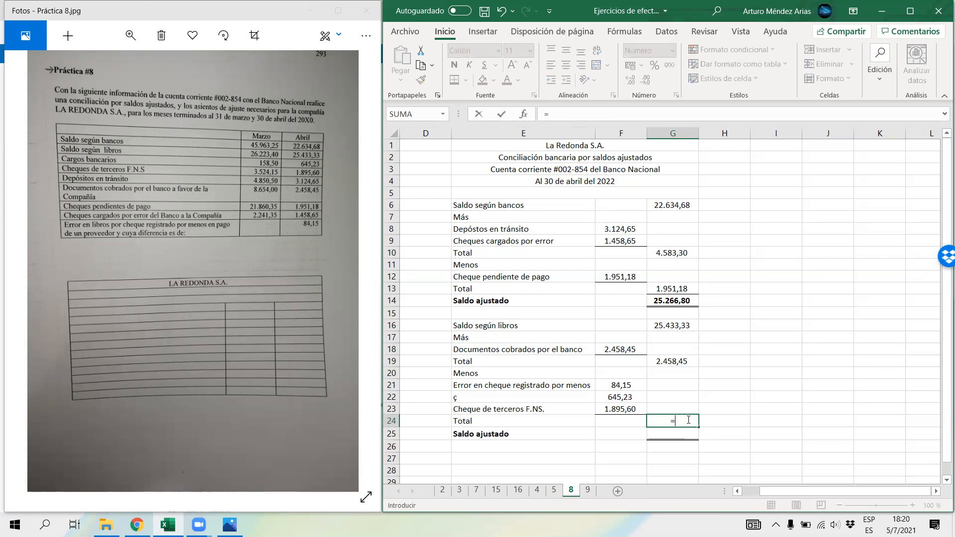
pyautogui.click(622, 384)
pyautogui.write('+')
pyautogui.click(623, 395)
pyautogui.write('+')
pyautogui.click(620, 409)
pyautogui.press('Return')
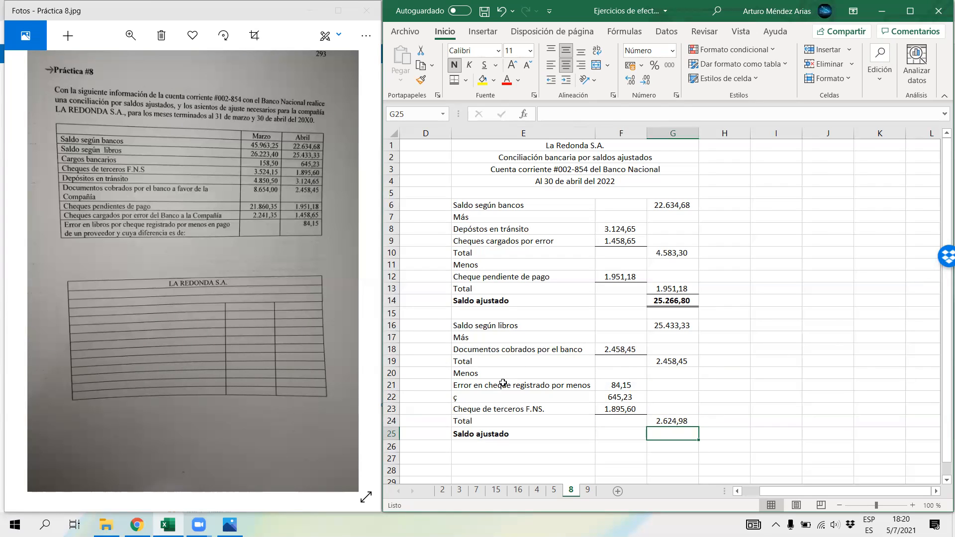
# Step: Restore the label in E22 as "Cargos bancarios"
pyautogui.click(478, 394)
pyautogui.write('Car')
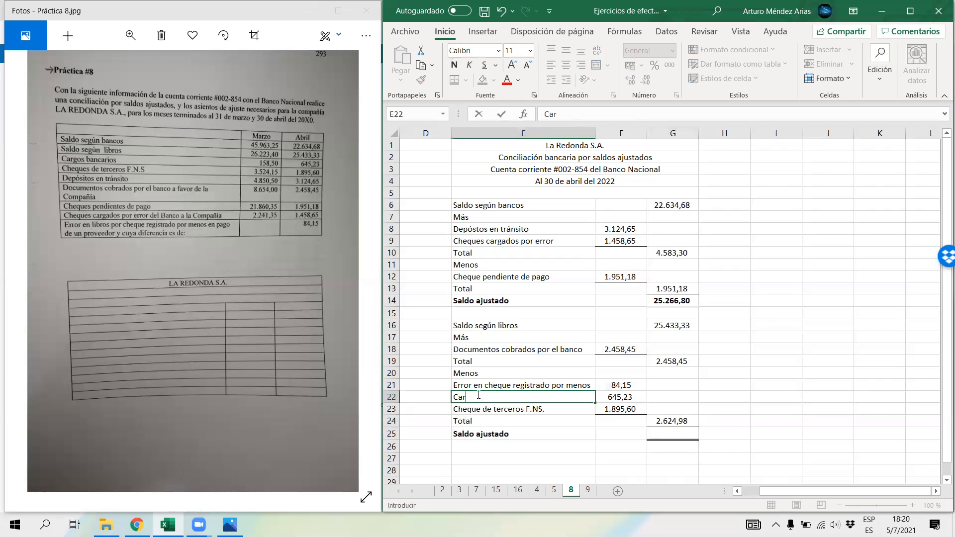
pyautogui.write('gos bancarios')
pyautogui.press('Return')
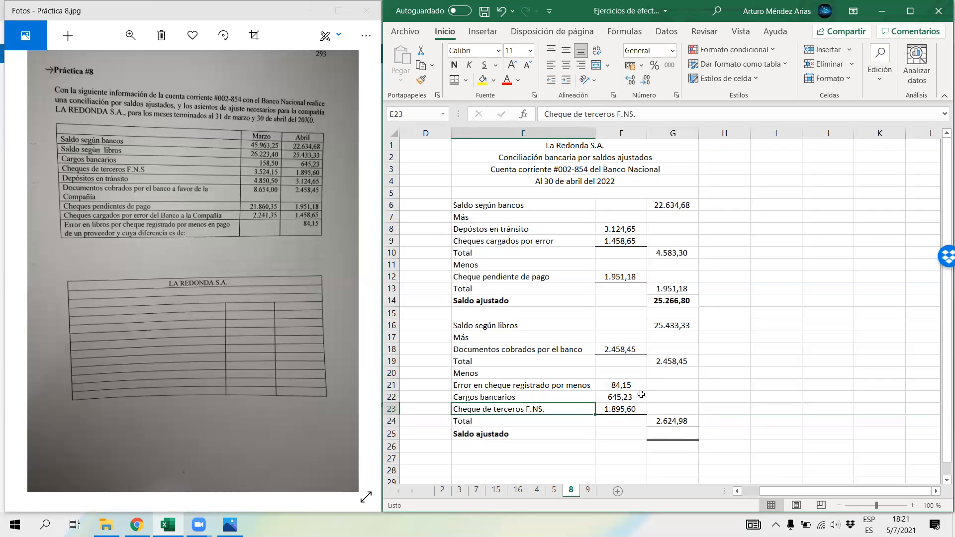
# Step: Calculate April's adjusted books balance in G25 with the formula =G16+G19-G24
pyautogui.click(664, 435)
pyautogui.write('=')
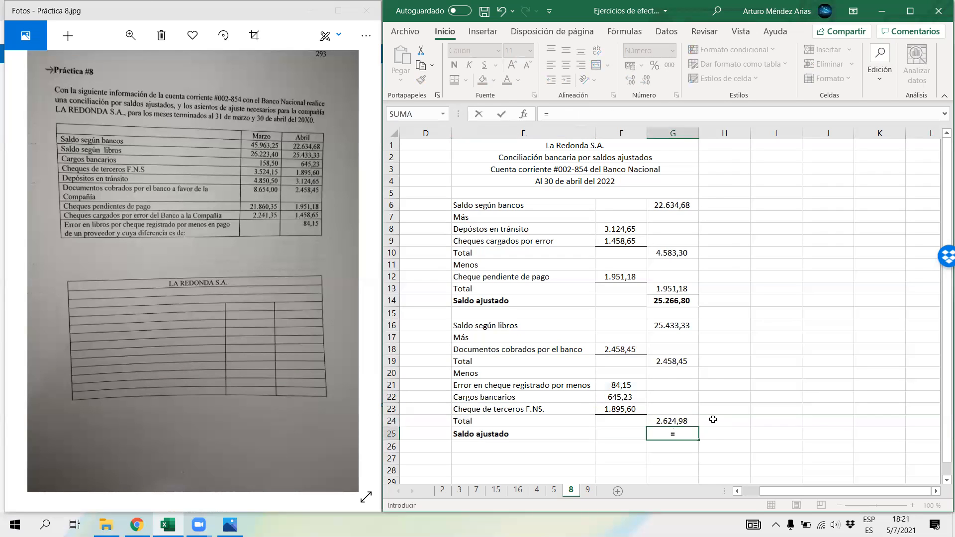
pyautogui.click(679, 324)
pyautogui.write('+')
pyautogui.click(665, 361)
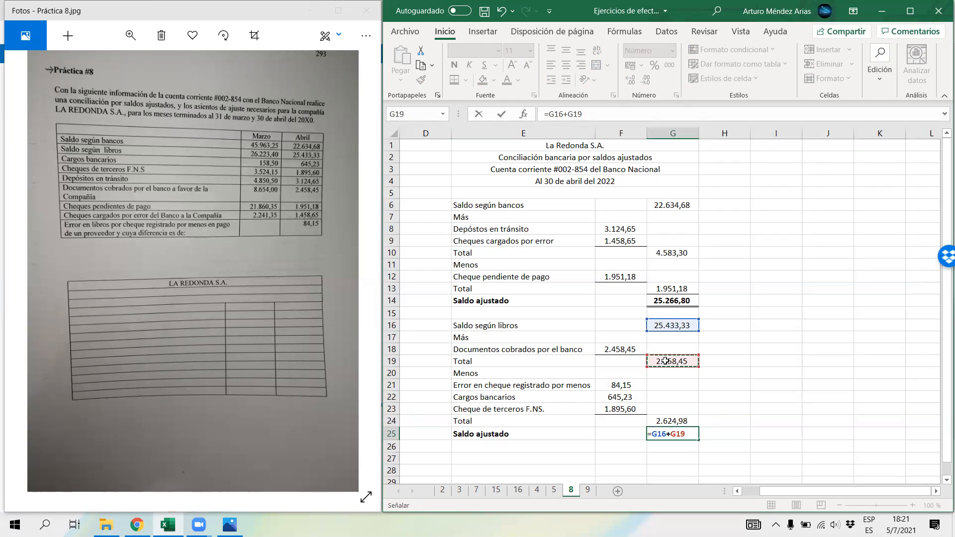
pyautogui.write('-')
pyautogui.click(682, 421)
pyautogui.press('Return')
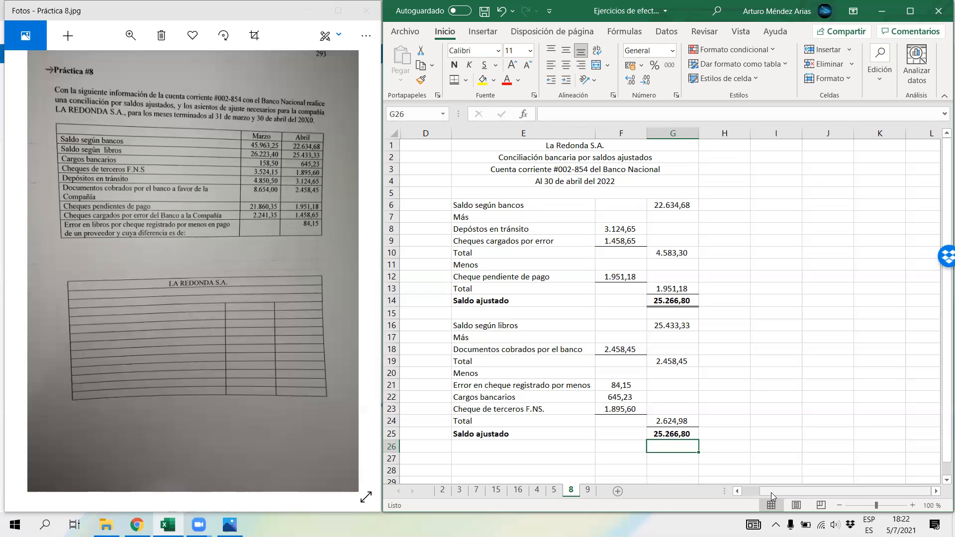
# Step: Unhide columns A to C to bring back the March reconciliation beside April's
pyautogui.click(428, 137)
pyautogui.rightClick(417, 134)
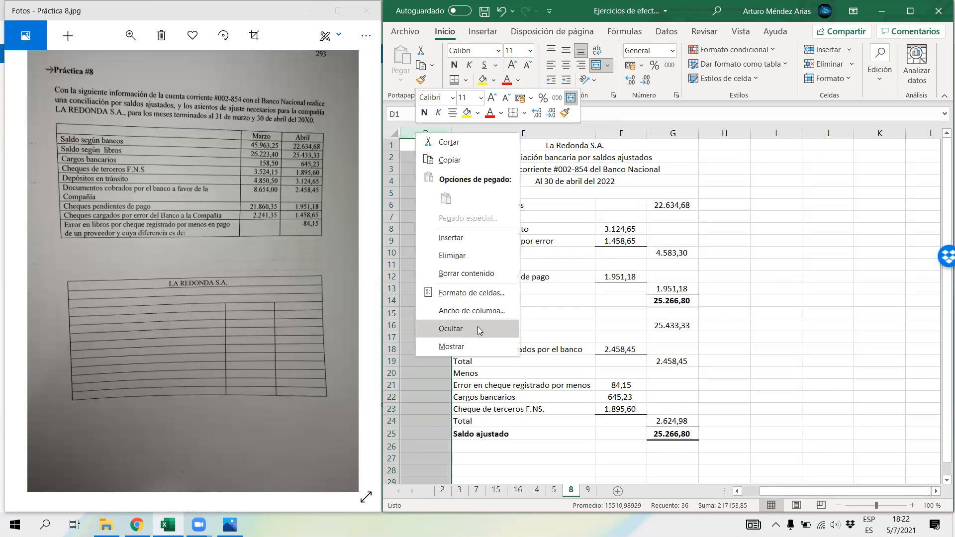
pyautogui.click(459, 347)
pyautogui.scroll(-2, 587, 389)
pyautogui.scroll(2, 588, 390)
# Step: Review the March reconciliation in columns A to C, focusing on the books adjustments in rows 18 to 22
pyautogui.moveTo(517, 145); pyautogui.dragTo(518, 421)
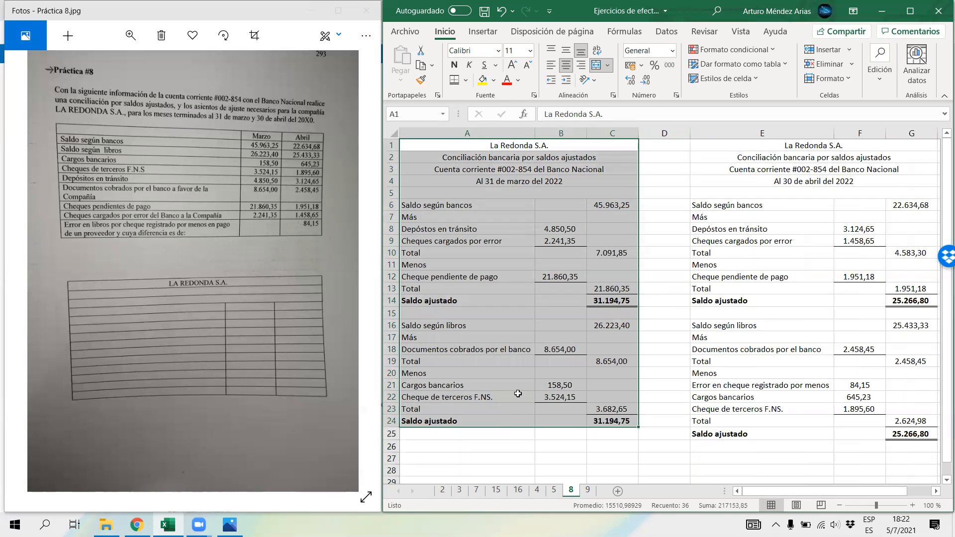
pyautogui.moveTo(444, 349); pyautogui.dragTo(574, 397)
pyautogui.moveTo(560, 349); pyautogui.dragTo(562, 401)
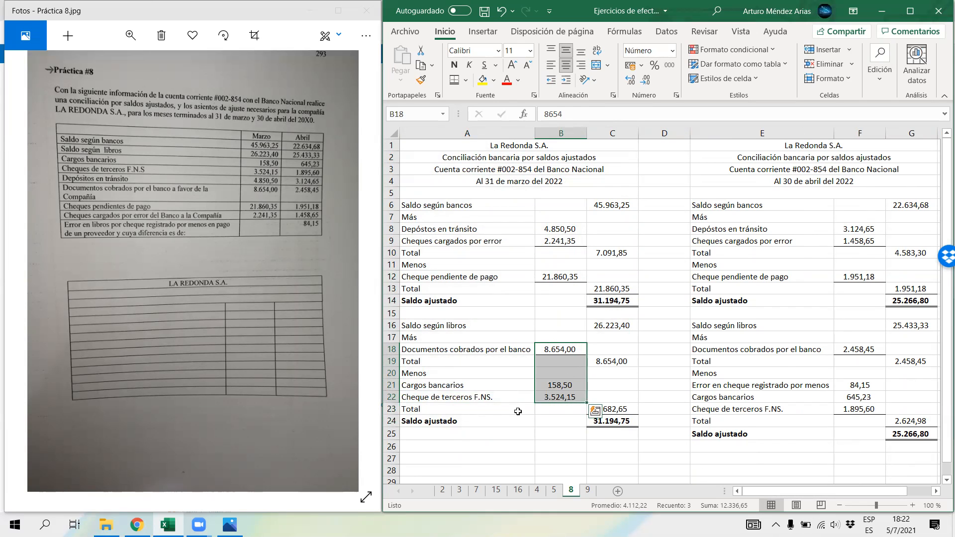
# Step: Enter the accounts of March's first adjusting entry: "Bancos" in A26 and an indented "Cuentas por cobrar" in A27
pyautogui.scroll(-2, 518, 412)
pyautogui.moveTo(417, 277); pyautogui.dragTo(569, 284)
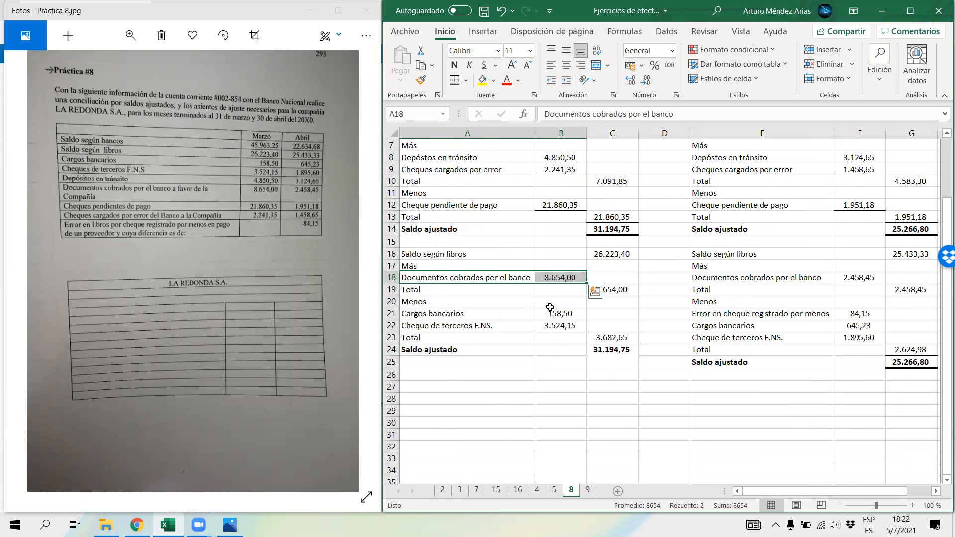
pyautogui.click(441, 377)
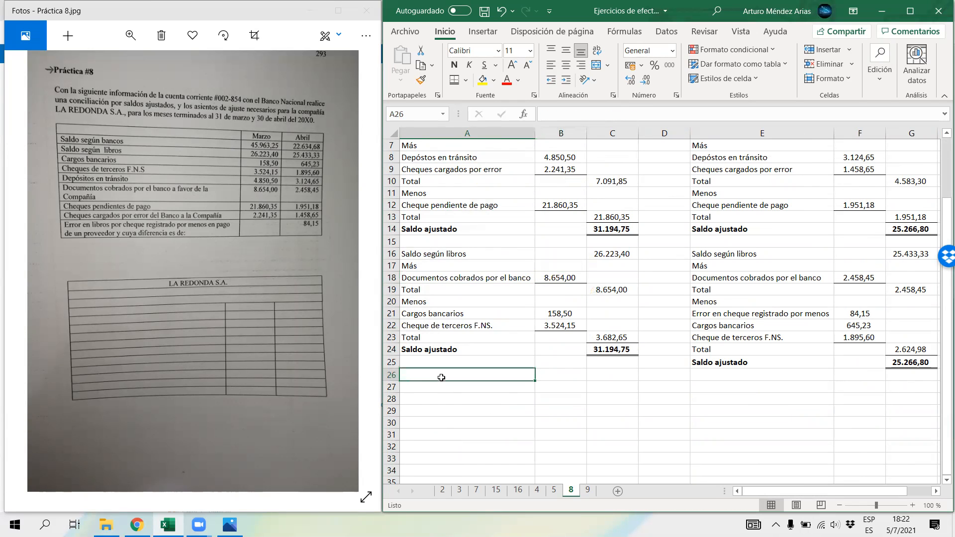
pyautogui.write('Bancos')
pyautogui.press('Return')
pyautogui.write('Cuentas por cobrar')
pyautogui.press('Tab')
# Step: Debit Bancos 8654 in B26 and credit Cuentas por cobrar in C27 with the formula =B26
pyautogui.press('Up')
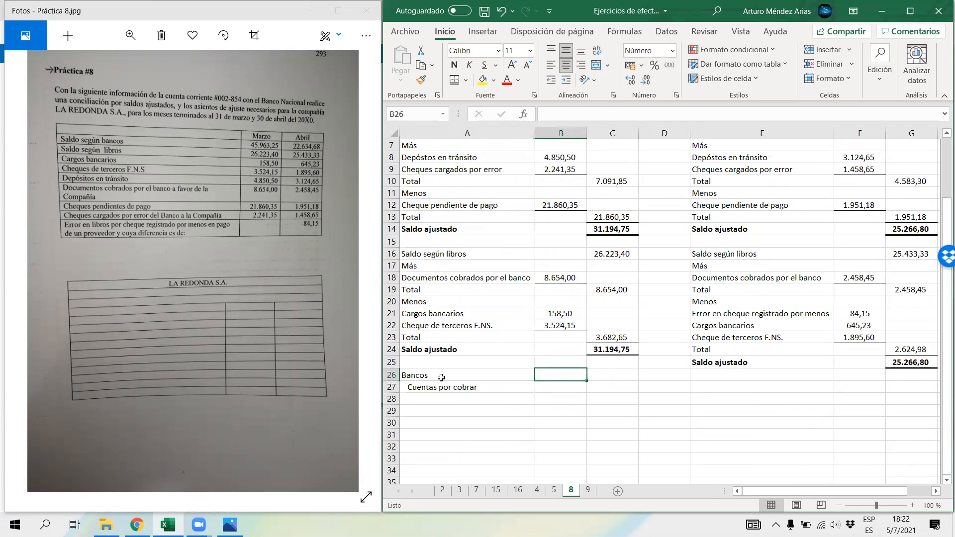
pyautogui.write('8654')
pyautogui.press('Tab')
pyautogui.press('Down')
pyautogui.write('=')
pyautogui.press('Left')
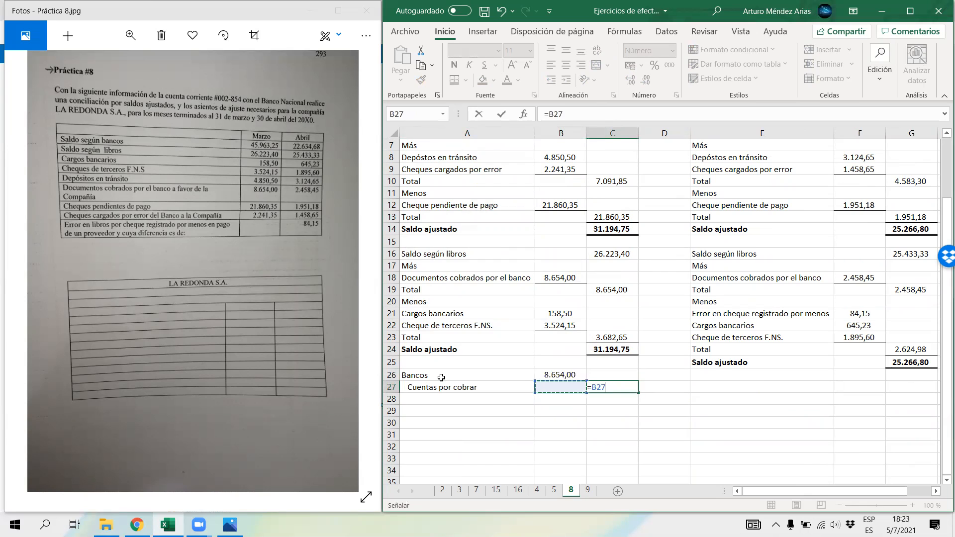
pyautogui.press('Up')
pyautogui.press('Return')
# Step: Merge and center A28:C28 and enter the entry separator "***" in it
pyautogui.moveTo(447, 399); pyautogui.dragTo(611, 400)
pyautogui.click(595, 65)
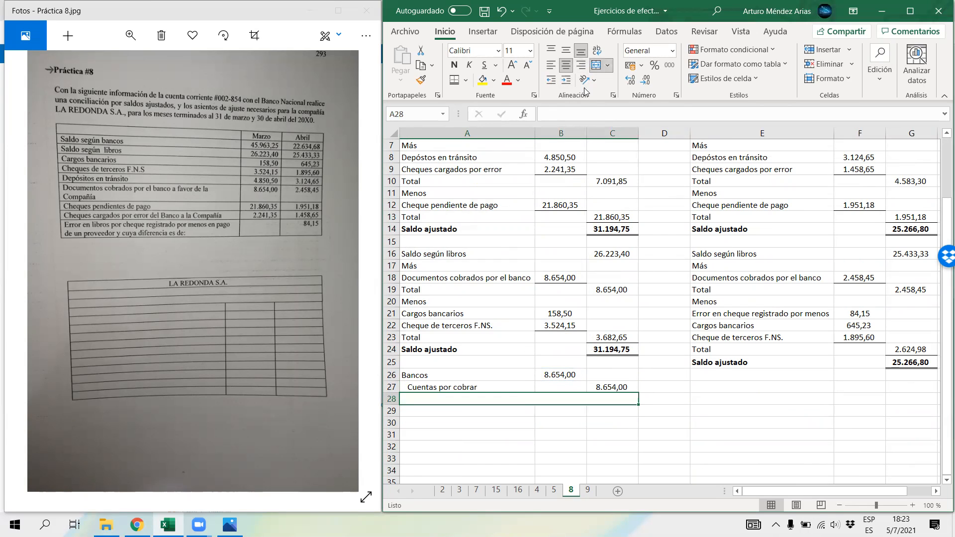
pyautogui.write('***')
pyautogui.press('Return')
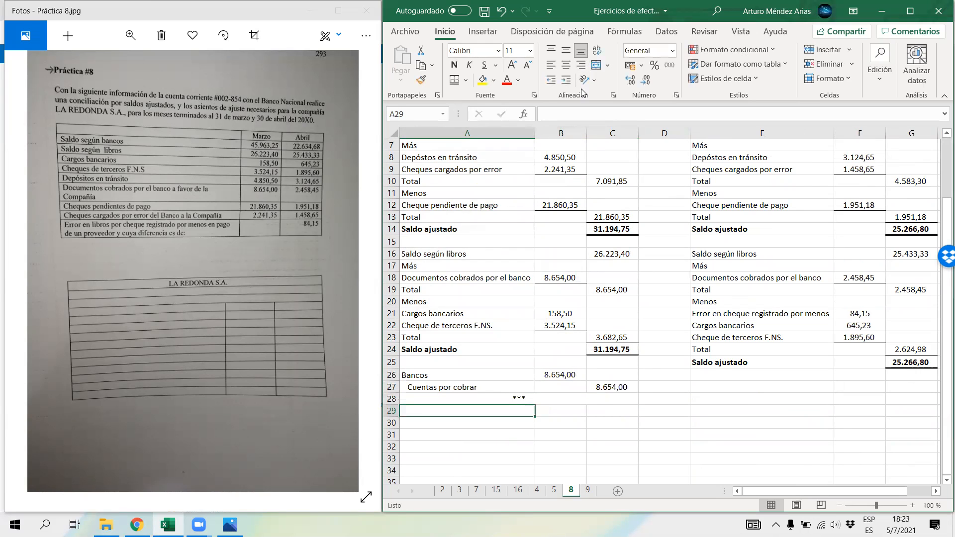
# Step: Enter the debit accounts of March's second adjusting entry: "Gasto financiero" in A29 and "Cuenta por cobrar" in A30
pyautogui.moveTo(413, 315); pyautogui.dragTo(577, 328)
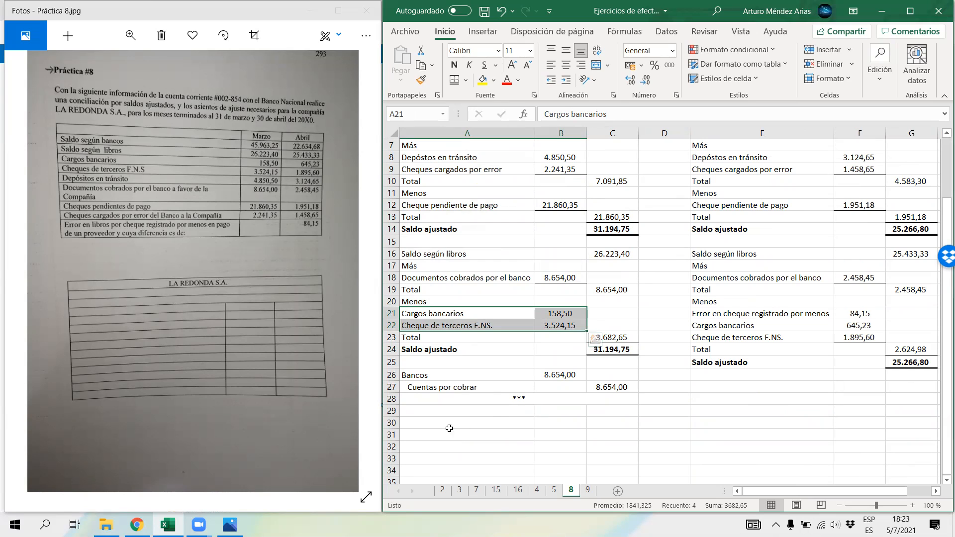
pyautogui.click(412, 412)
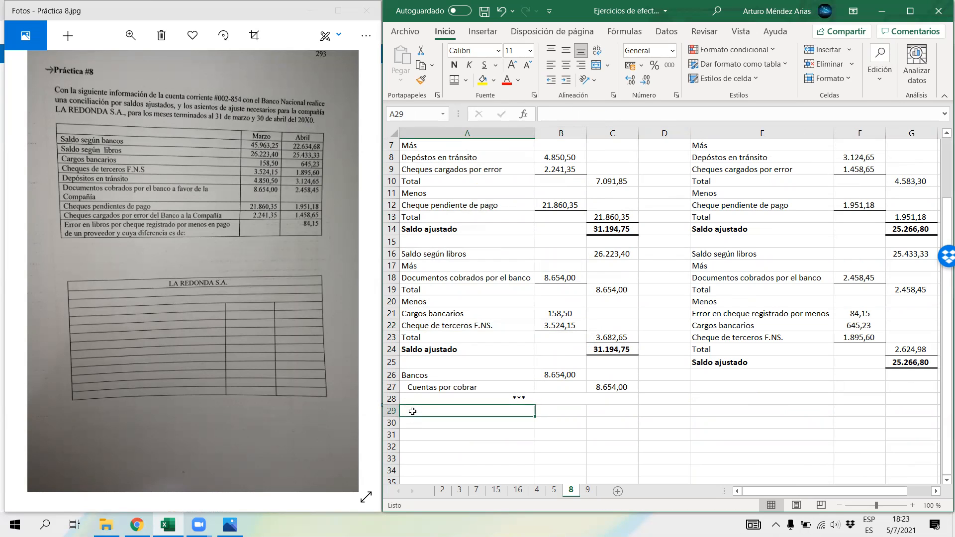
pyautogui.write('Gasto')
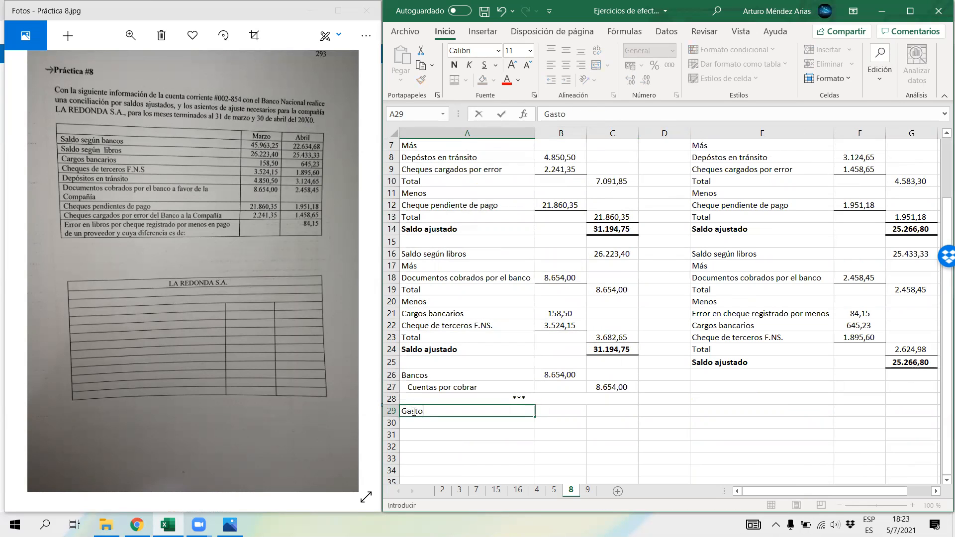
pyautogui.write(' financiero')
pyautogui.press('Return')
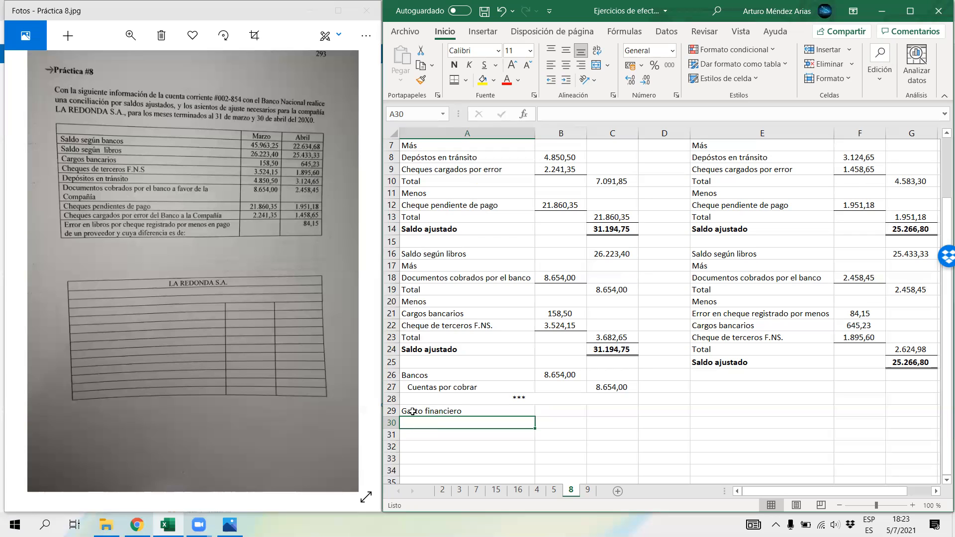
pyautogui.write('Cu')
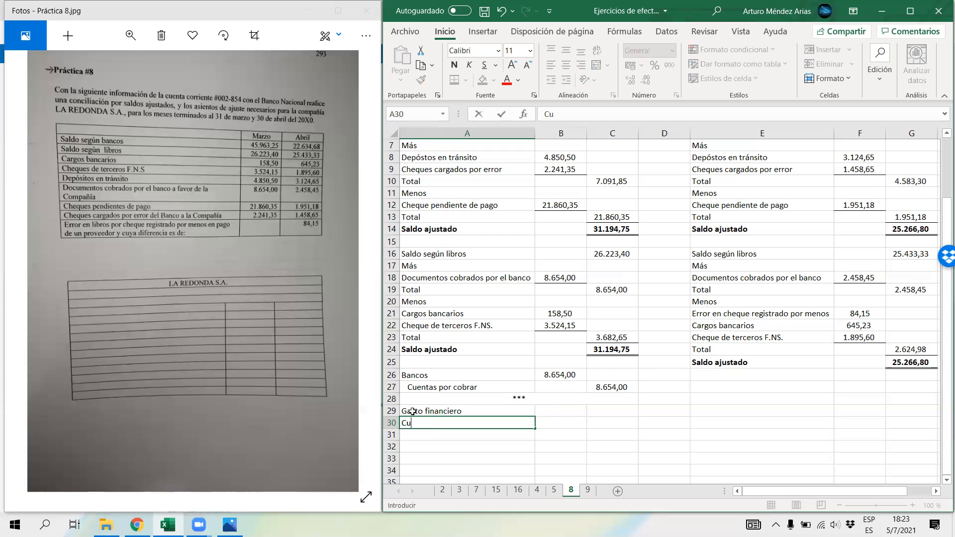
pyautogui.write('enta por cobrar')
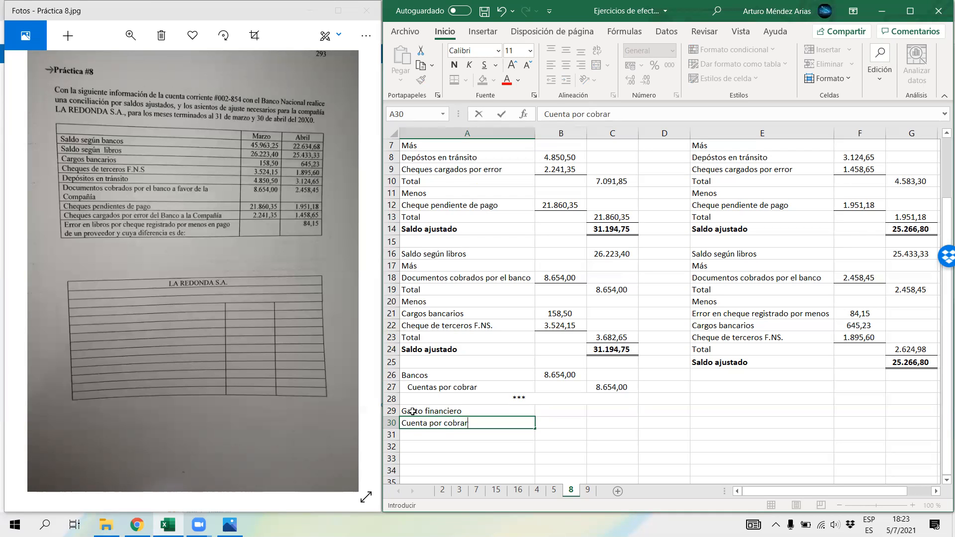
pyautogui.press('Tab')
# Step: Enter the debit amounts 158,50 in B29 for Gasto financiero and 3524,15 in B30 for Cuenta por cobrar
pyautogui.press('Up')
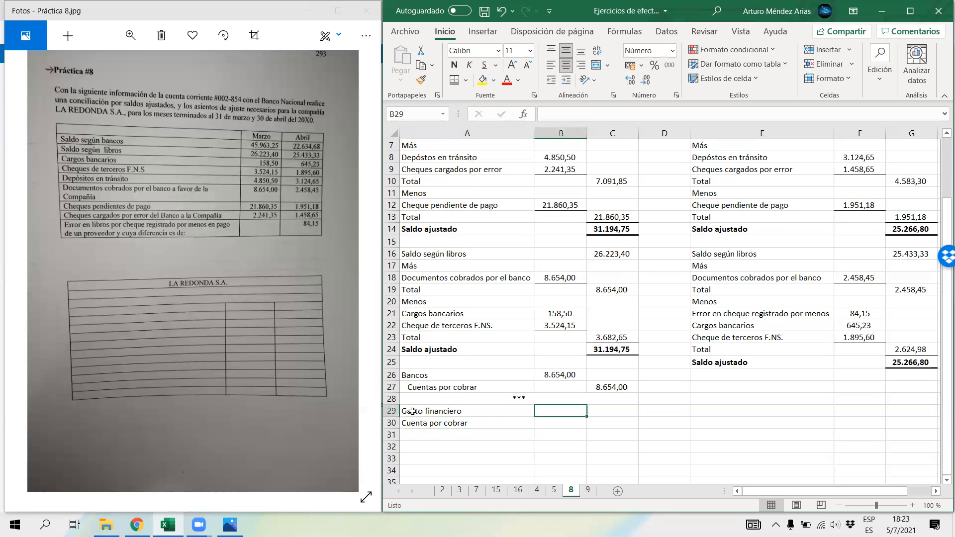
pyautogui.write('158,50')
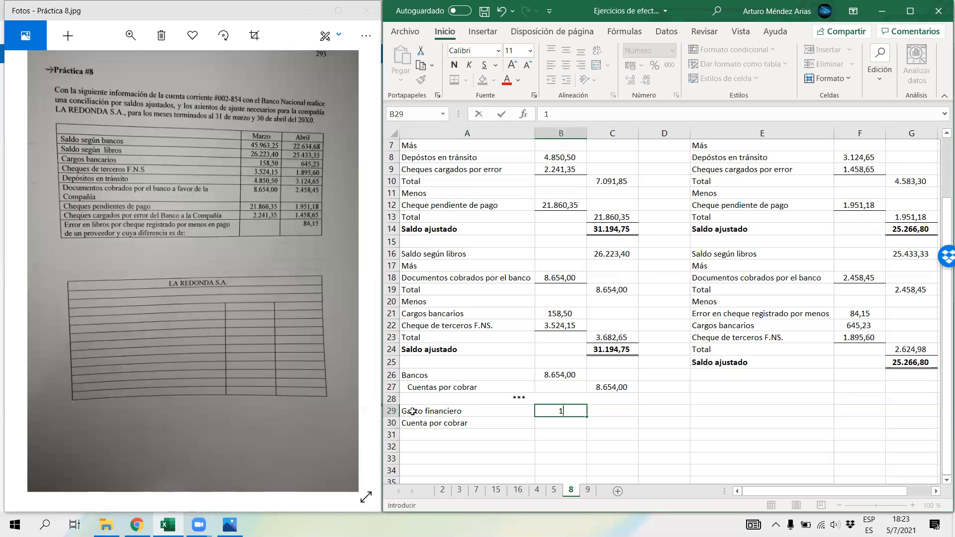
pyautogui.press('Return')
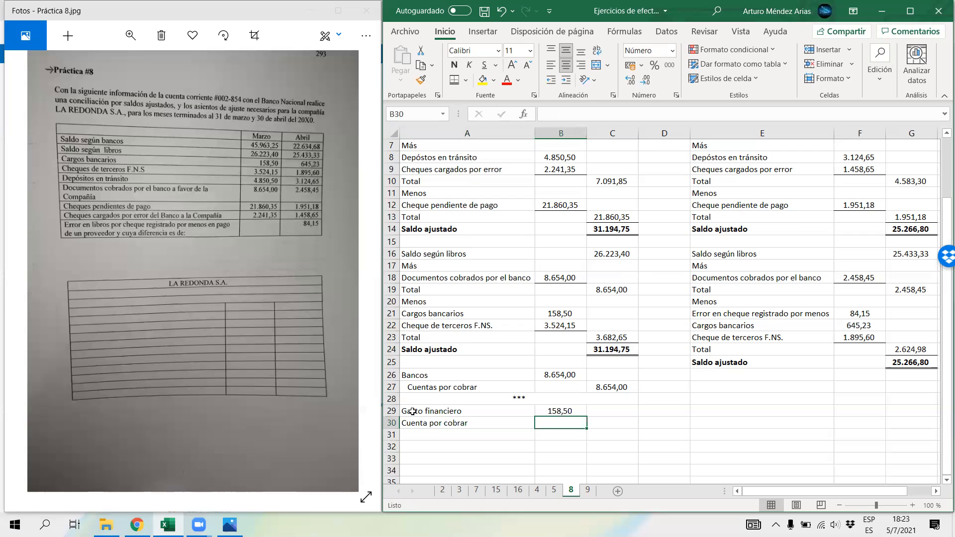
pyautogui.write('3524,15')
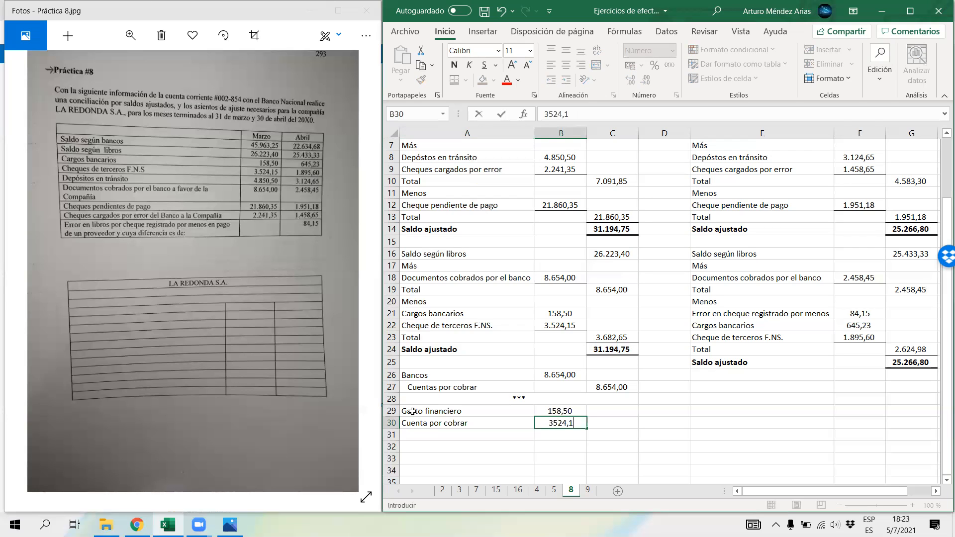
pyautogui.press('Return')
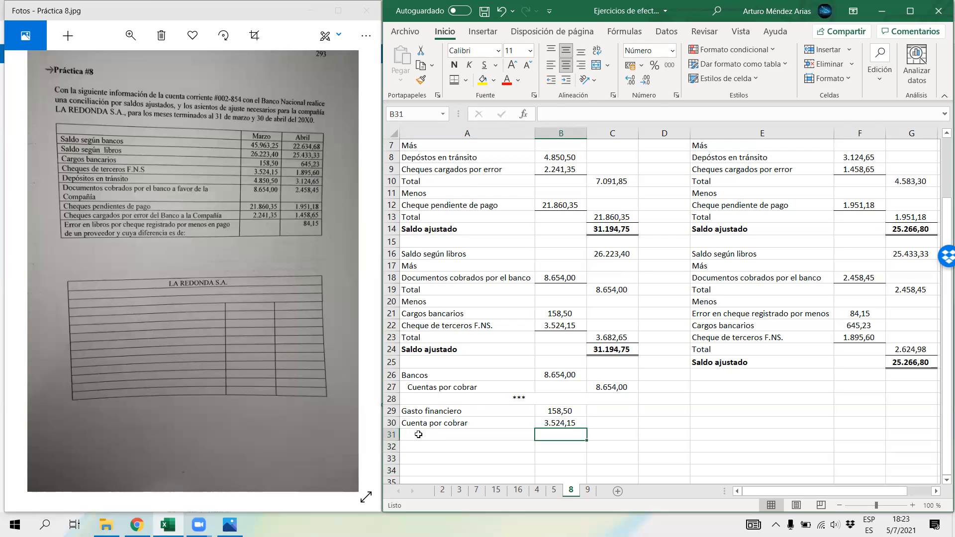
# Step: Enter an indented "Bancos" in A31 and calculate its credit in C31 with the formula =B29+B30
pyautogui.click(418, 435)
pyautogui.write('Bancos')
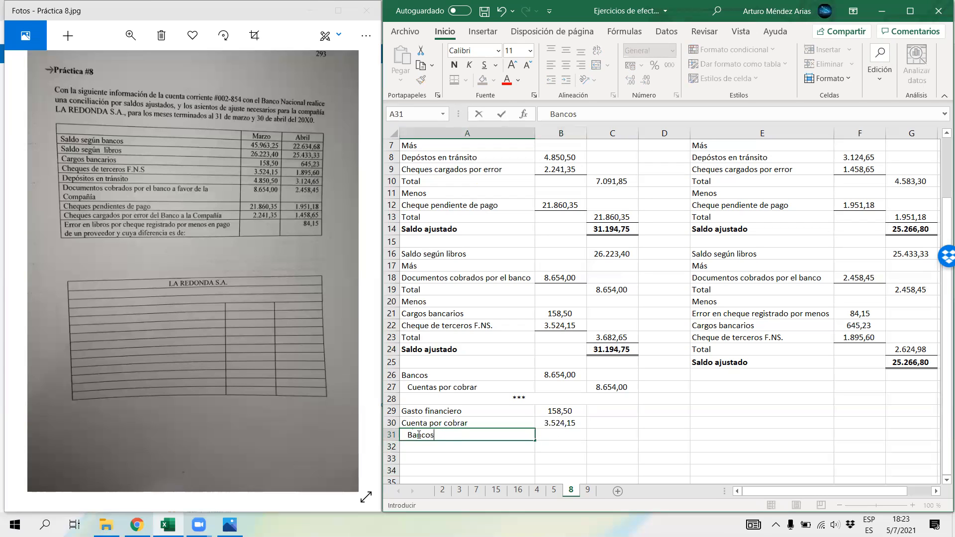
pyautogui.press('Tab')
pyautogui.press('Tab')
pyautogui.write('=')
pyautogui.press('Left')
pyautogui.press('Up')
pyautogui.press('Up')
pyautogui.write('+')
pyautogui.press('Left')
pyautogui.press('Up')
pyautogui.press('Return')
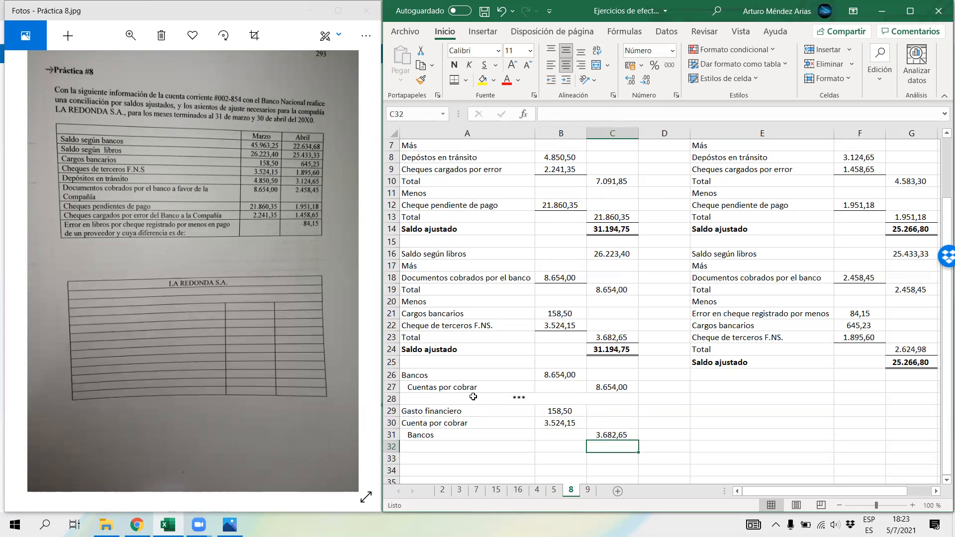
# Step: Copy the merged "***" separator from row 28 to A32 to close March's second entry
pyautogui.click(473, 397)
pyautogui.hotkey('ctrl', 'c')
pyautogui.click(454, 446)
pyautogui.hotkey('ctrl', 'v')
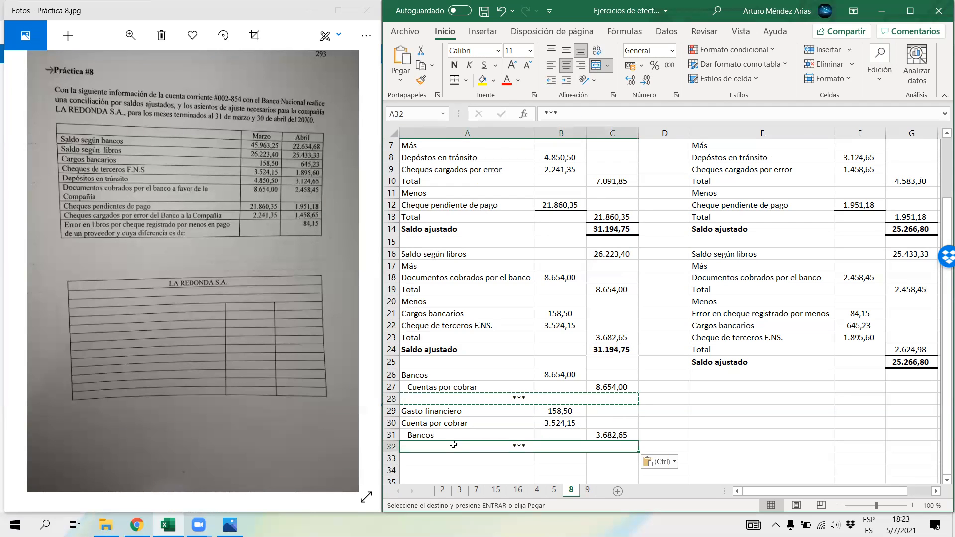
# Step: Apply all borders to March's adjusting entries in A26:C32
pyautogui.moveTo(495, 375); pyautogui.dragTo(614, 448)
pyautogui.click(465, 80)
pyautogui.click(492, 206)
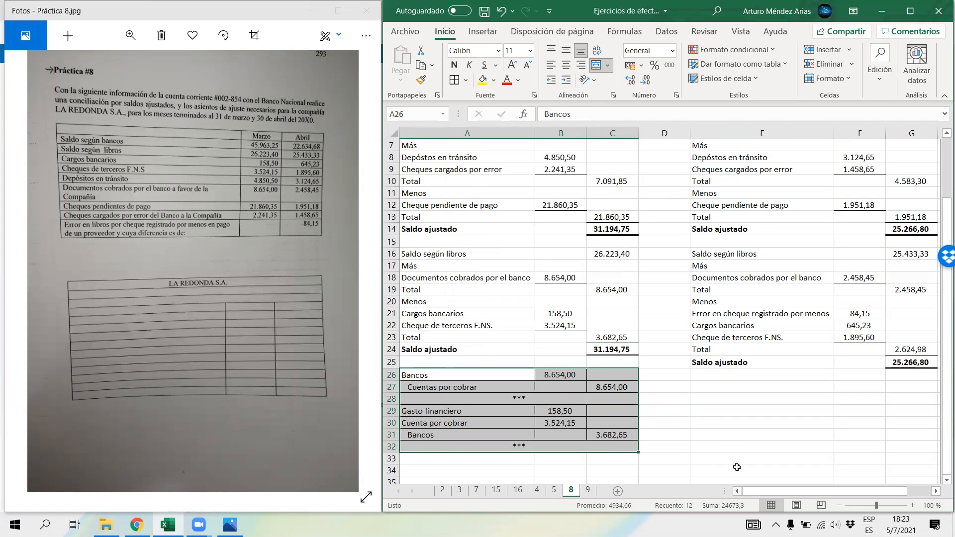
# Step: Copy March's adjusting entries in A26:C32 to E27, below April's reconciliation
pyautogui.scroll(2, 676, 426)
pyautogui.scroll(-3, 676, 426)
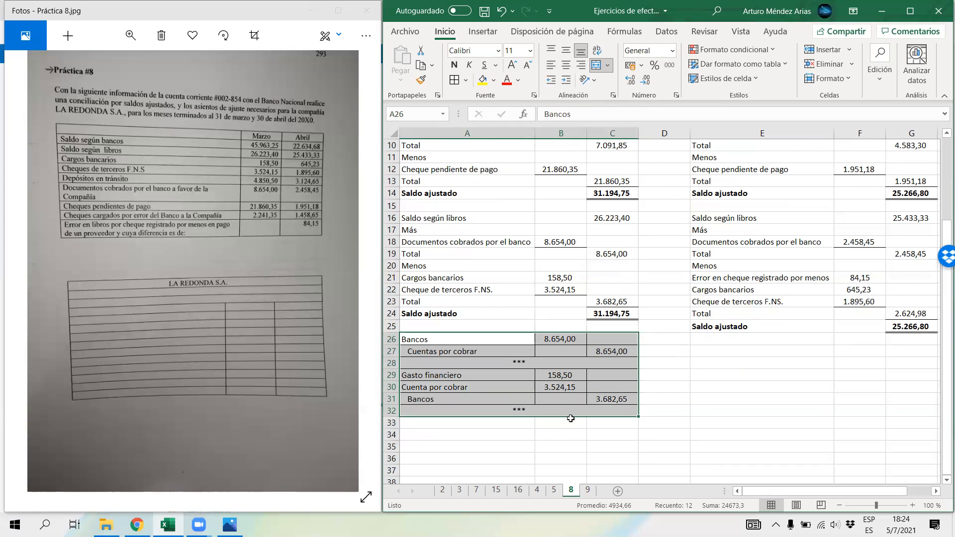
pyautogui.rightClick(526, 367)
pyautogui.click(561, 163)
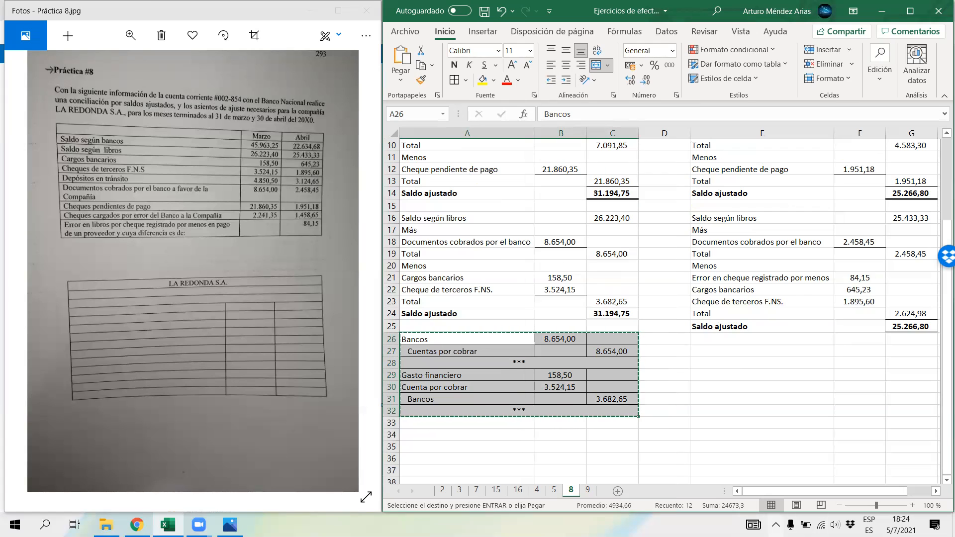
pyautogui.moveTo(779, 492); pyautogui.dragTo(799, 492)
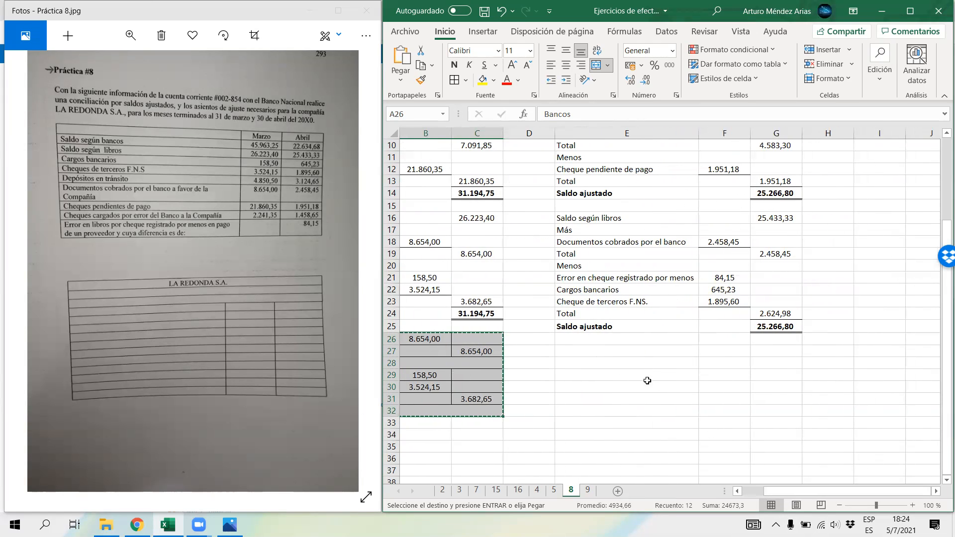
pyautogui.click(594, 351)
pyautogui.hotkey('ctrl', 'v')
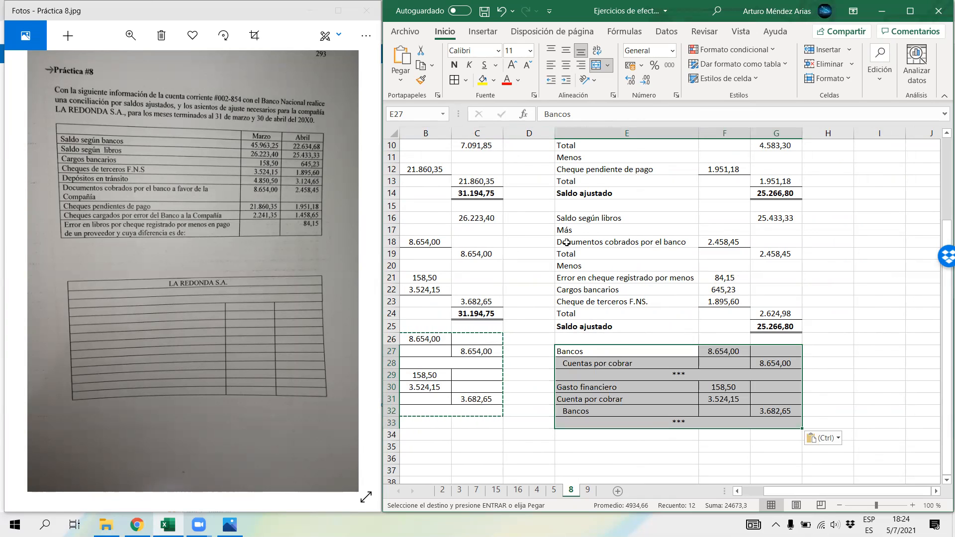
# Step: Set the Bancos debit of April's first adjusting entry in F27 to 2458,45
pyautogui.click(615, 247)
pyautogui.moveTo(614, 247); pyautogui.dragTo(724, 244)
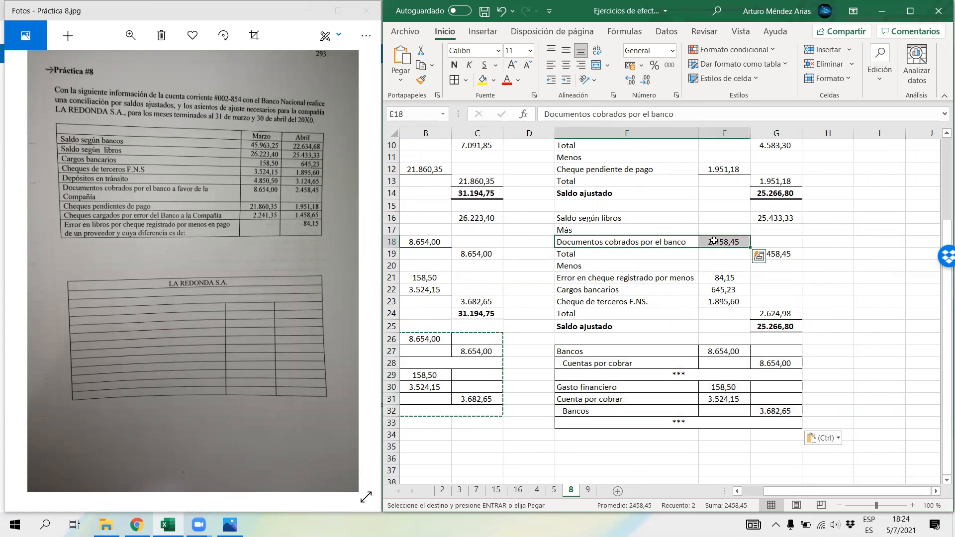
pyautogui.click(711, 356)
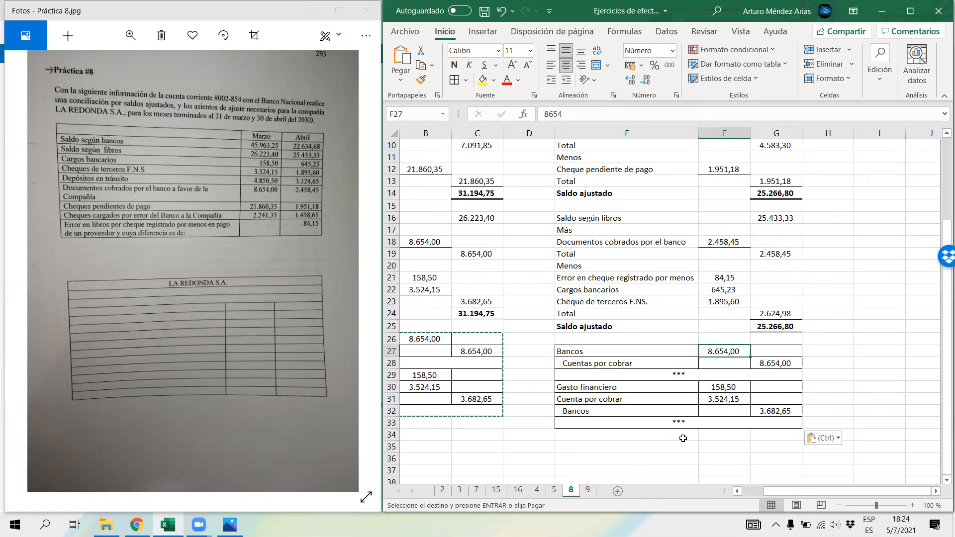
pyautogui.write('2')
pyautogui.write('8,45')
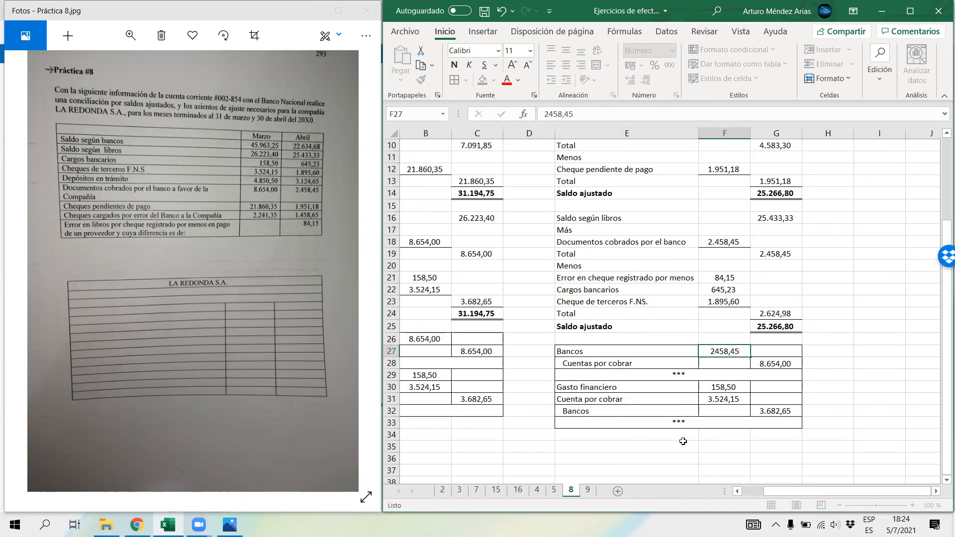
pyautogui.press('Return')
pyautogui.moveTo(570, 348); pyautogui.dragTo(758, 373)
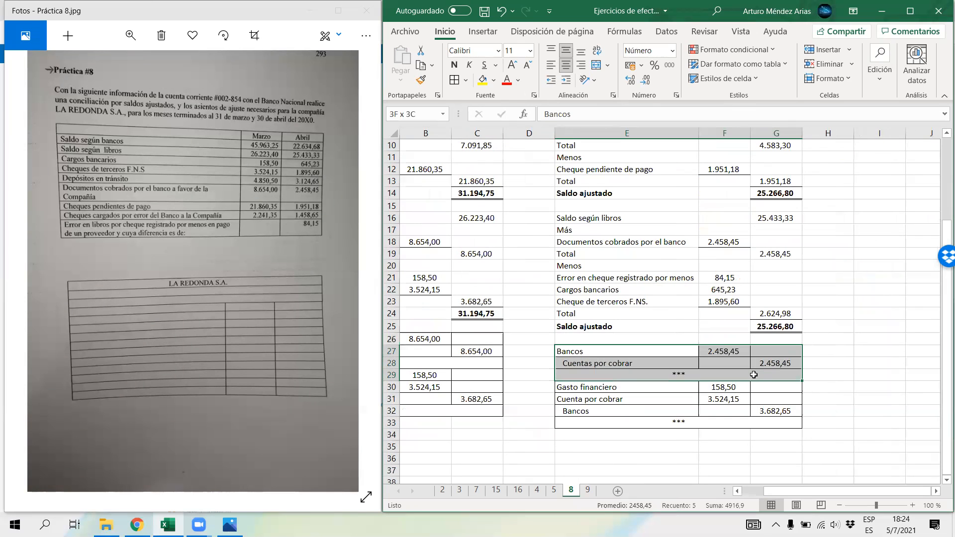
# Step: Set the debits of April's second adjusting entry to 645,23 in F30 for Gasto financiero and 1895,60 in F31 for Cuenta por cobrar
pyautogui.click(696, 289)
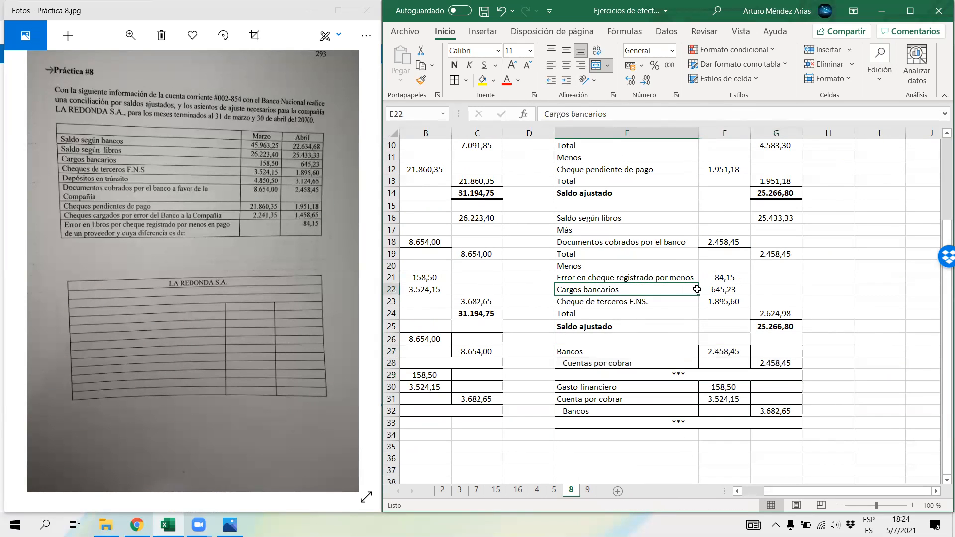
pyautogui.moveTo(696, 289); pyautogui.dragTo(723, 290)
pyautogui.click(714, 387)
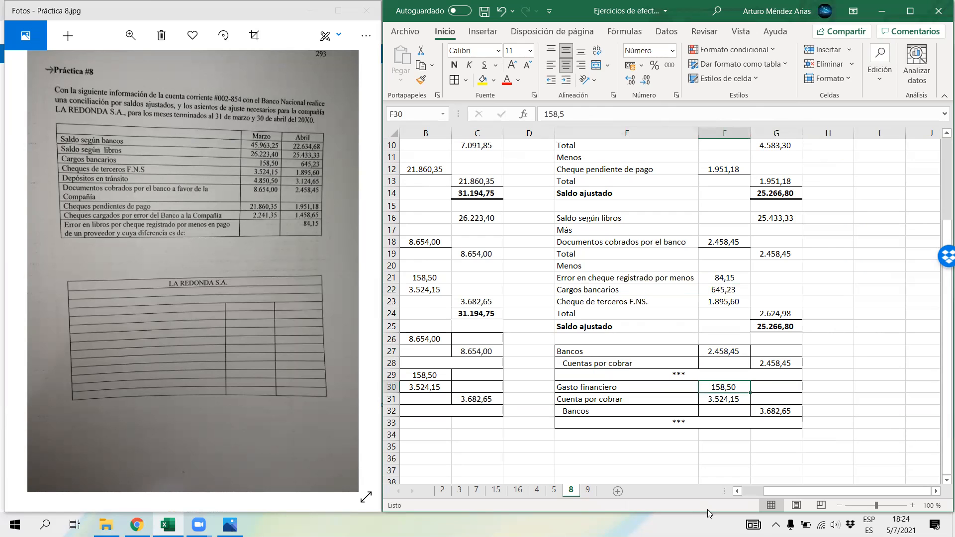
pyautogui.write('645,23')
pyautogui.press('Return')
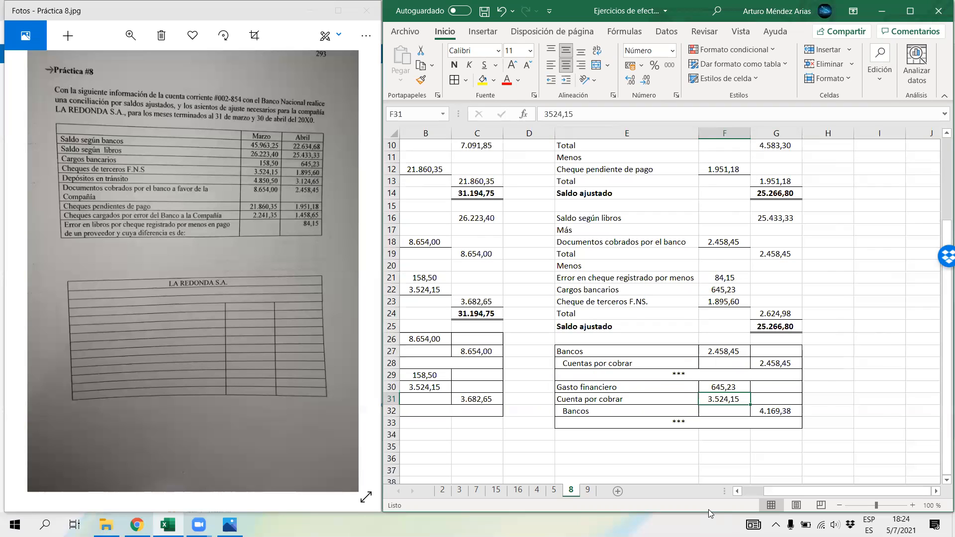
pyautogui.write('1895,60')
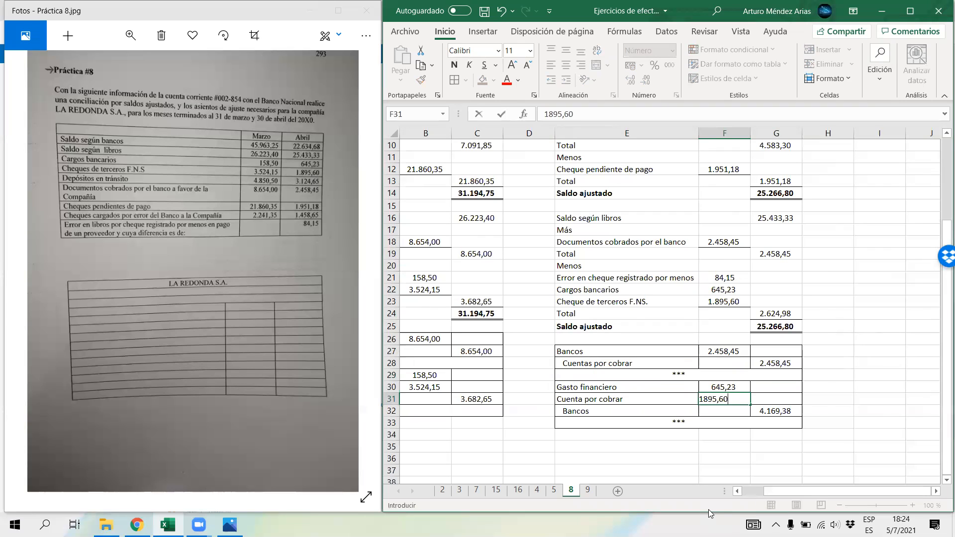
pyautogui.press('Return')
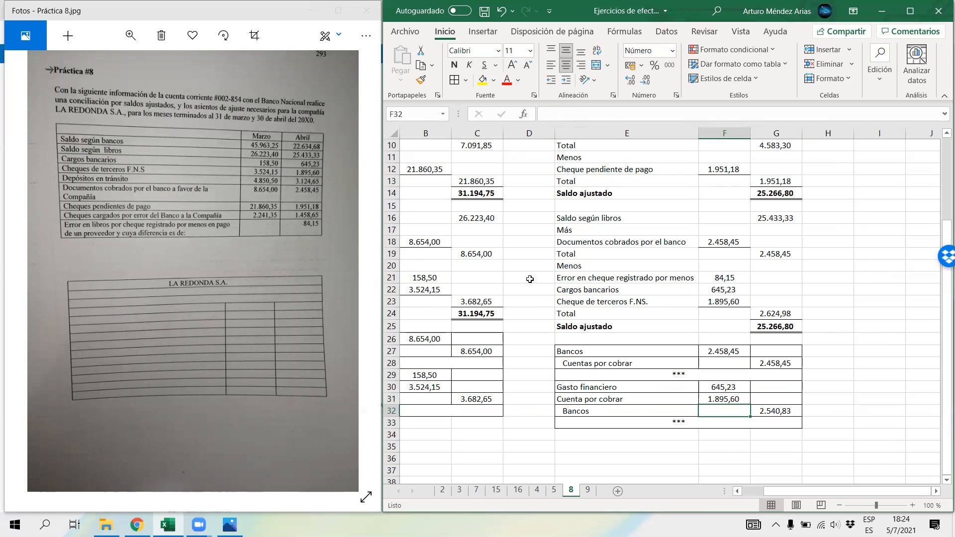
# Step: Move the Bancos credit line of April's second adjusting entry down to row 33 and copy the *** separator from row 29 to row 34
pyautogui.moveTo(596, 276); pyautogui.dragTo(710, 275)
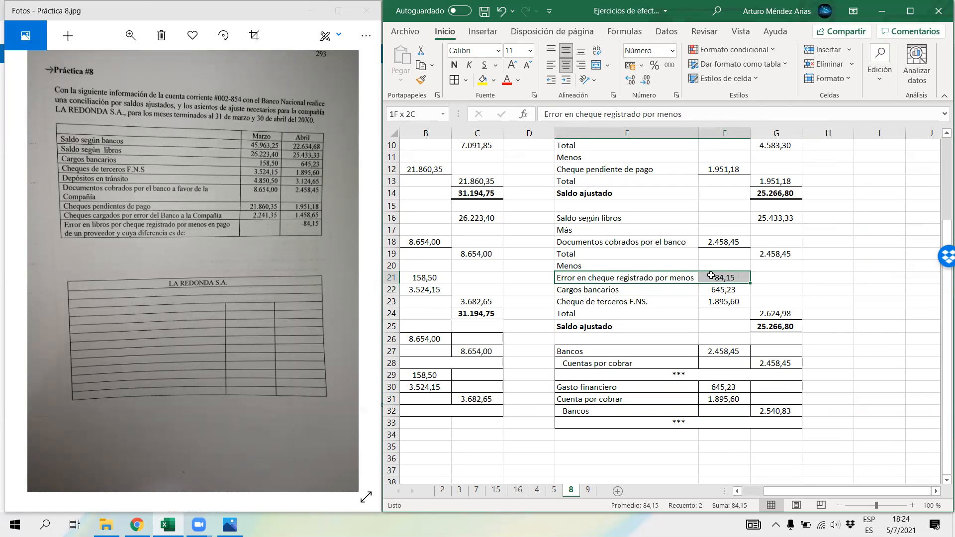
pyautogui.click(648, 414)
pyautogui.moveTo(648, 415); pyautogui.dragTo(761, 442)
pyautogui.click(453, 296)
pyautogui.click(621, 373)
pyautogui.hotkey('ctrl', 'c')
pyautogui.click(615, 433)
pyautogui.hotkey('ctrl', 'v')
# Step: Add a Cuentas por pagar line in E32 of April's second adjusting entry, with a debit of 84,15 in F32
pyautogui.click(619, 410)
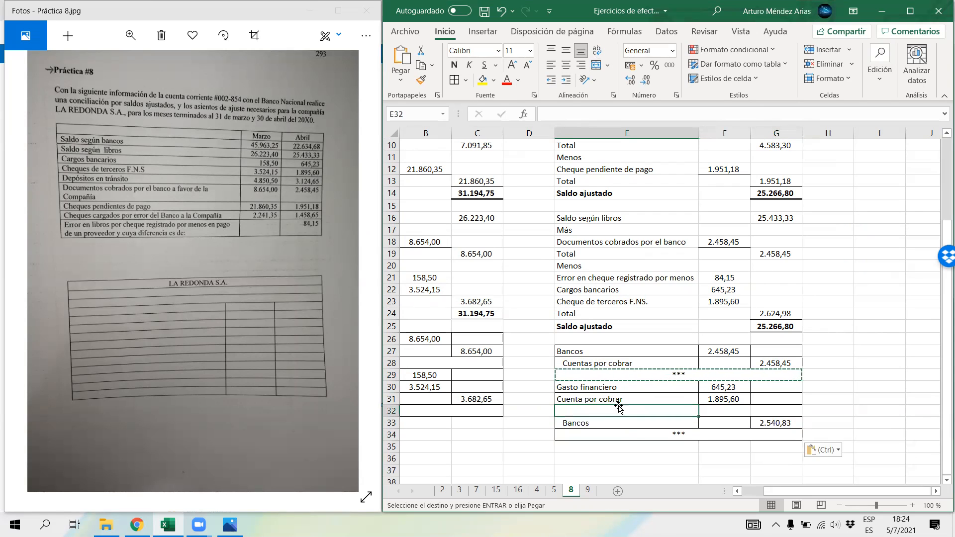
pyautogui.write('Cuentas po')
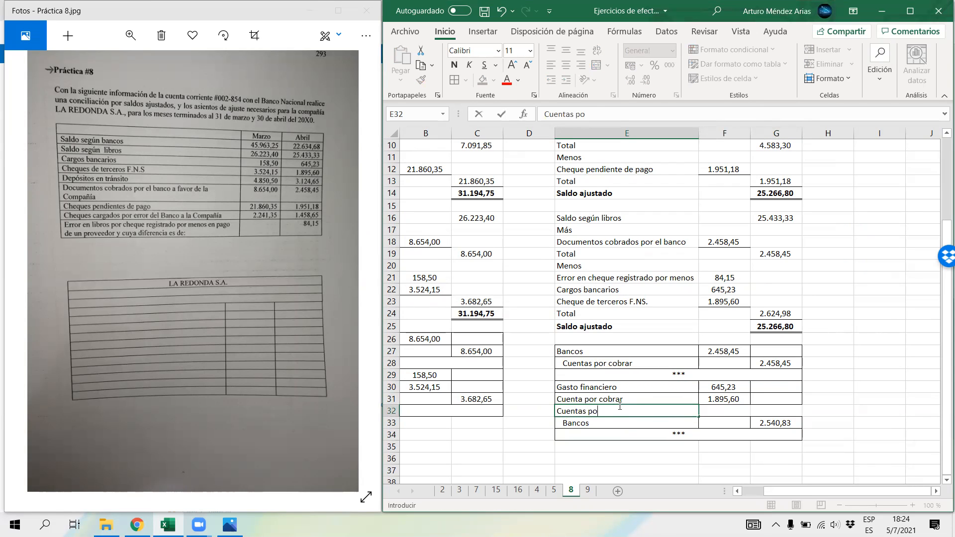
pyautogui.write('r pagar')
pyautogui.press('Tab')
pyautogui.write('84,15')
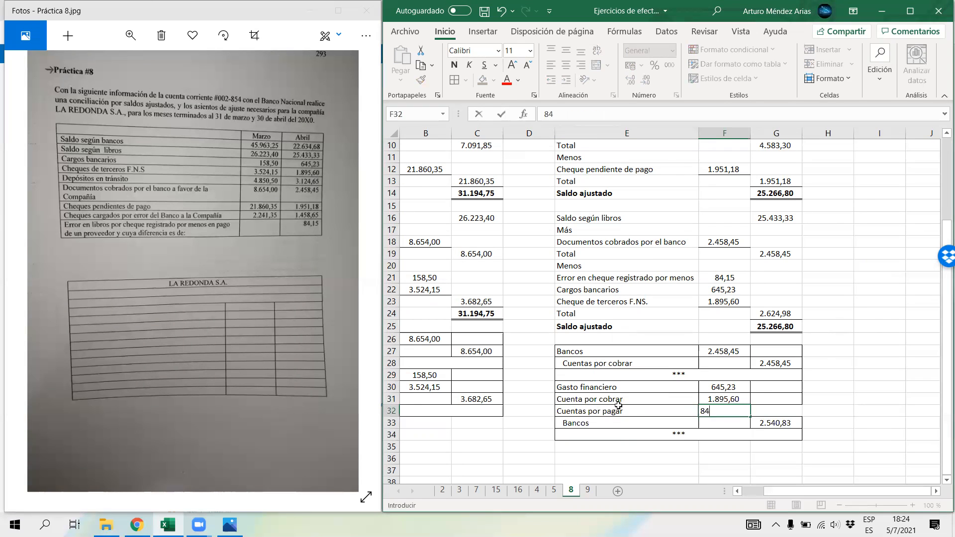
pyautogui.press('Return')
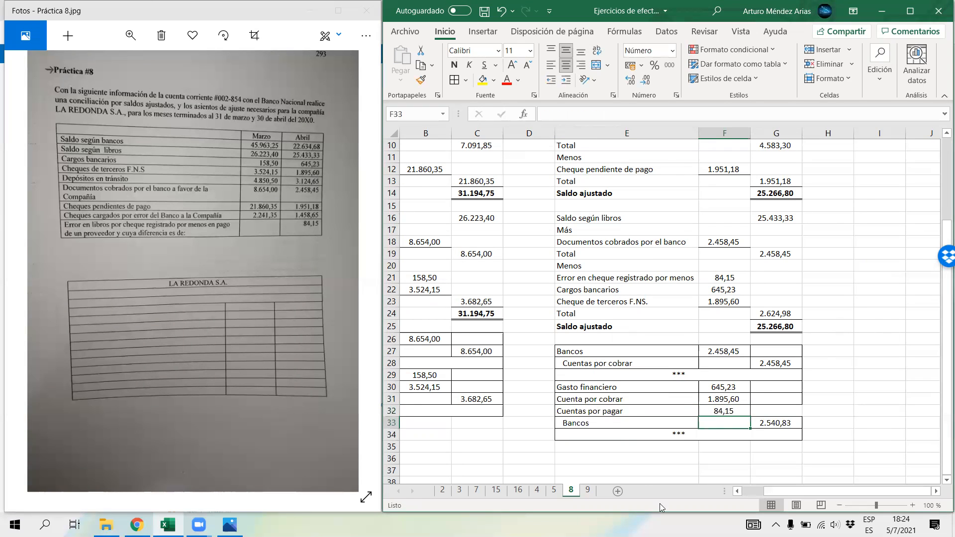
# Step: Extend the Bancos credit formula in G33 to =F30+F31+F32
pyautogui.click(778, 424)
pyautogui.click(611, 115)
pyautogui.write('+')
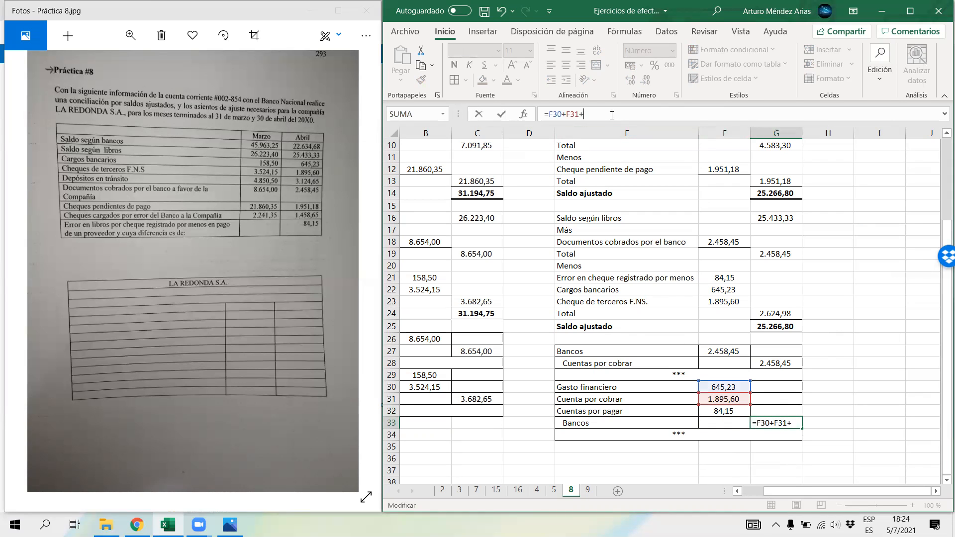
pyautogui.click(728, 411)
pyautogui.press('Return')
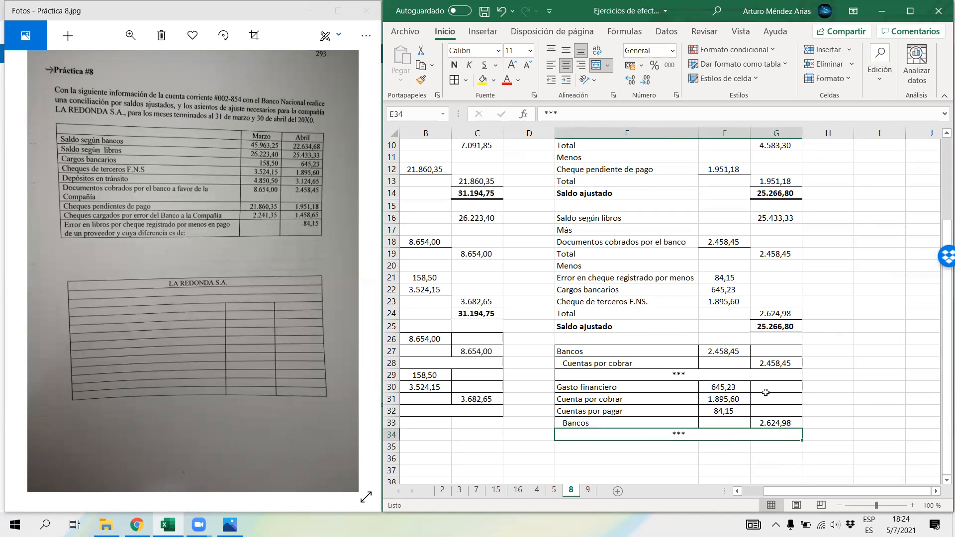
# Step: Apply all borders to April's adjusting entries in E27:G34 and save the workbook
pyautogui.moveTo(789, 435); pyautogui.dragTo(775, 351)
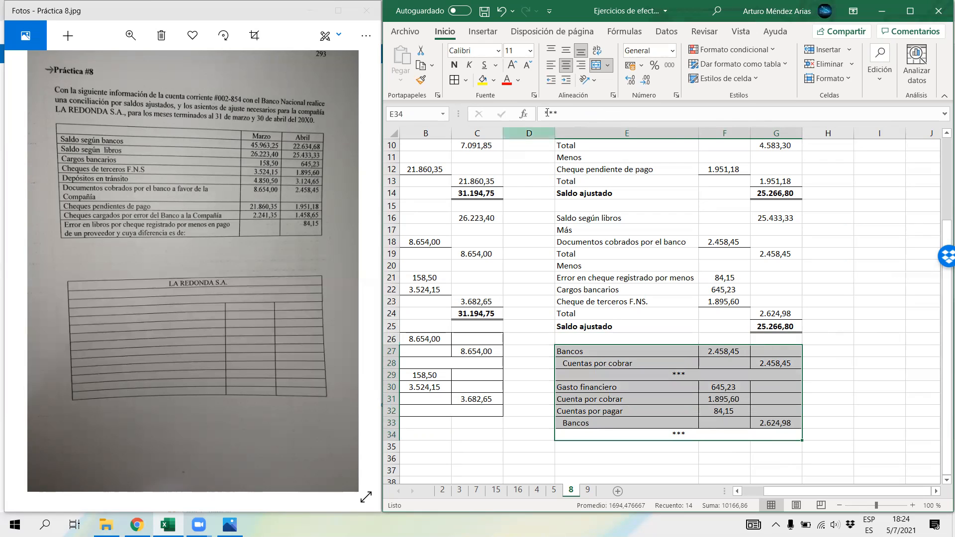
pyautogui.click(811, 408)
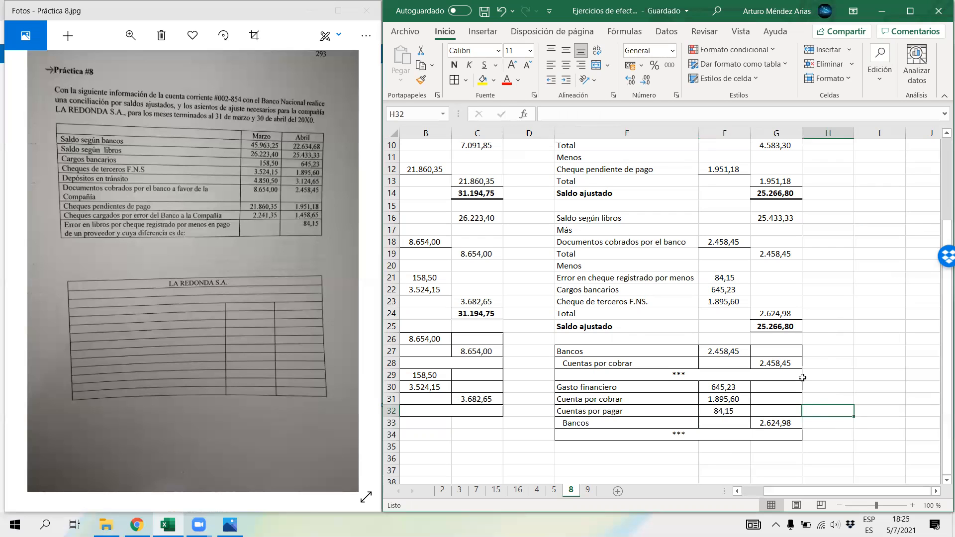
pyautogui.click(851, 54)
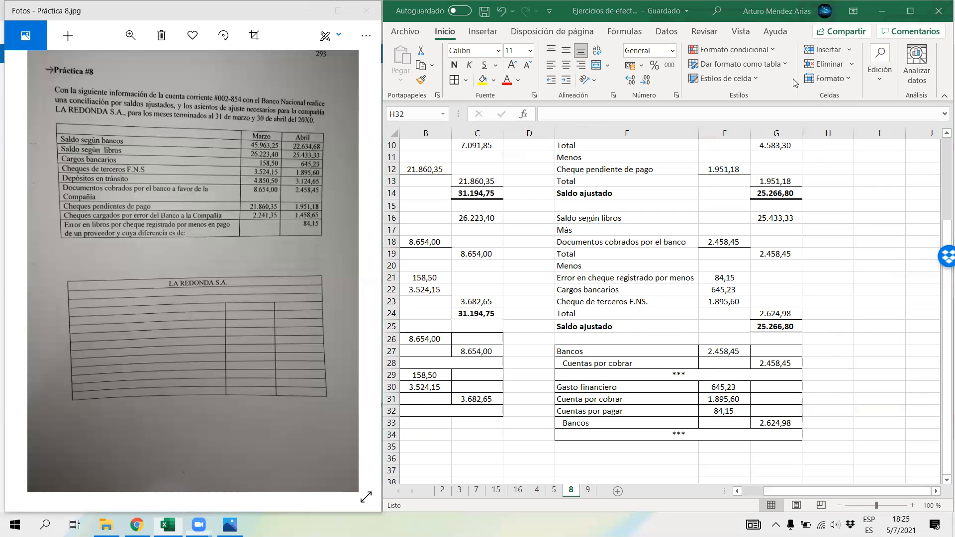